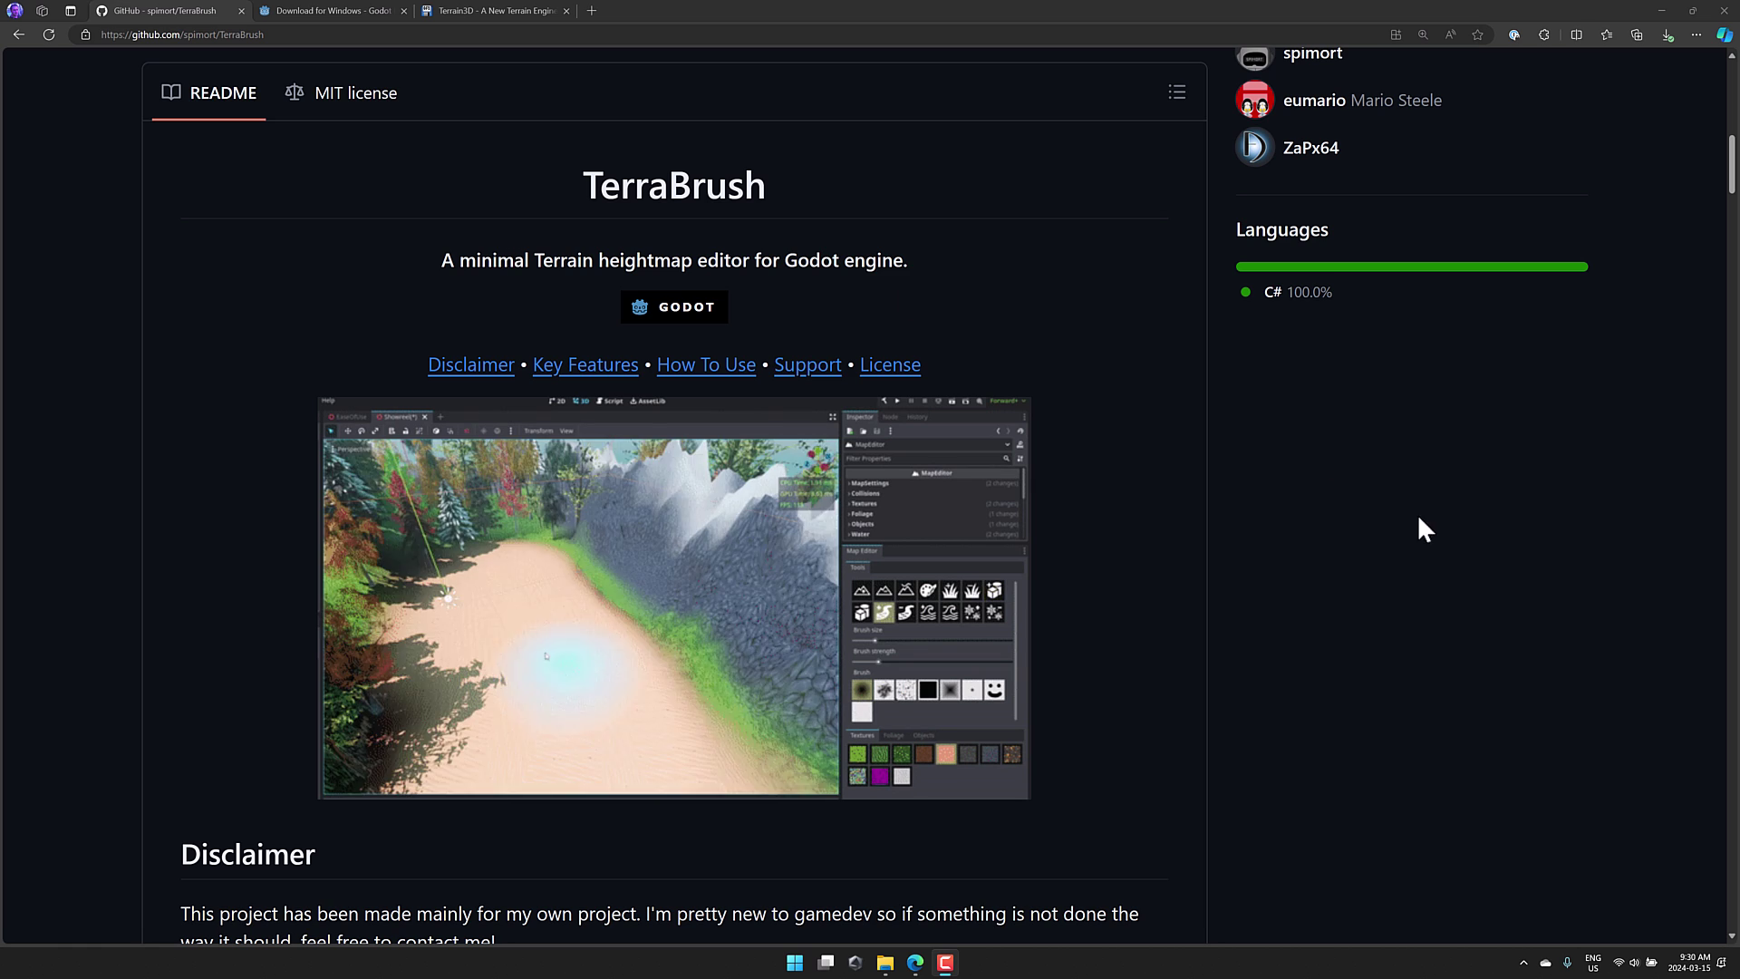
Copy the TerraBrush repository's HTTPS clone URL from the Code dropdown
scroll(1156, 567, "up", 9)
scroll(1156, 557, "up", 4)
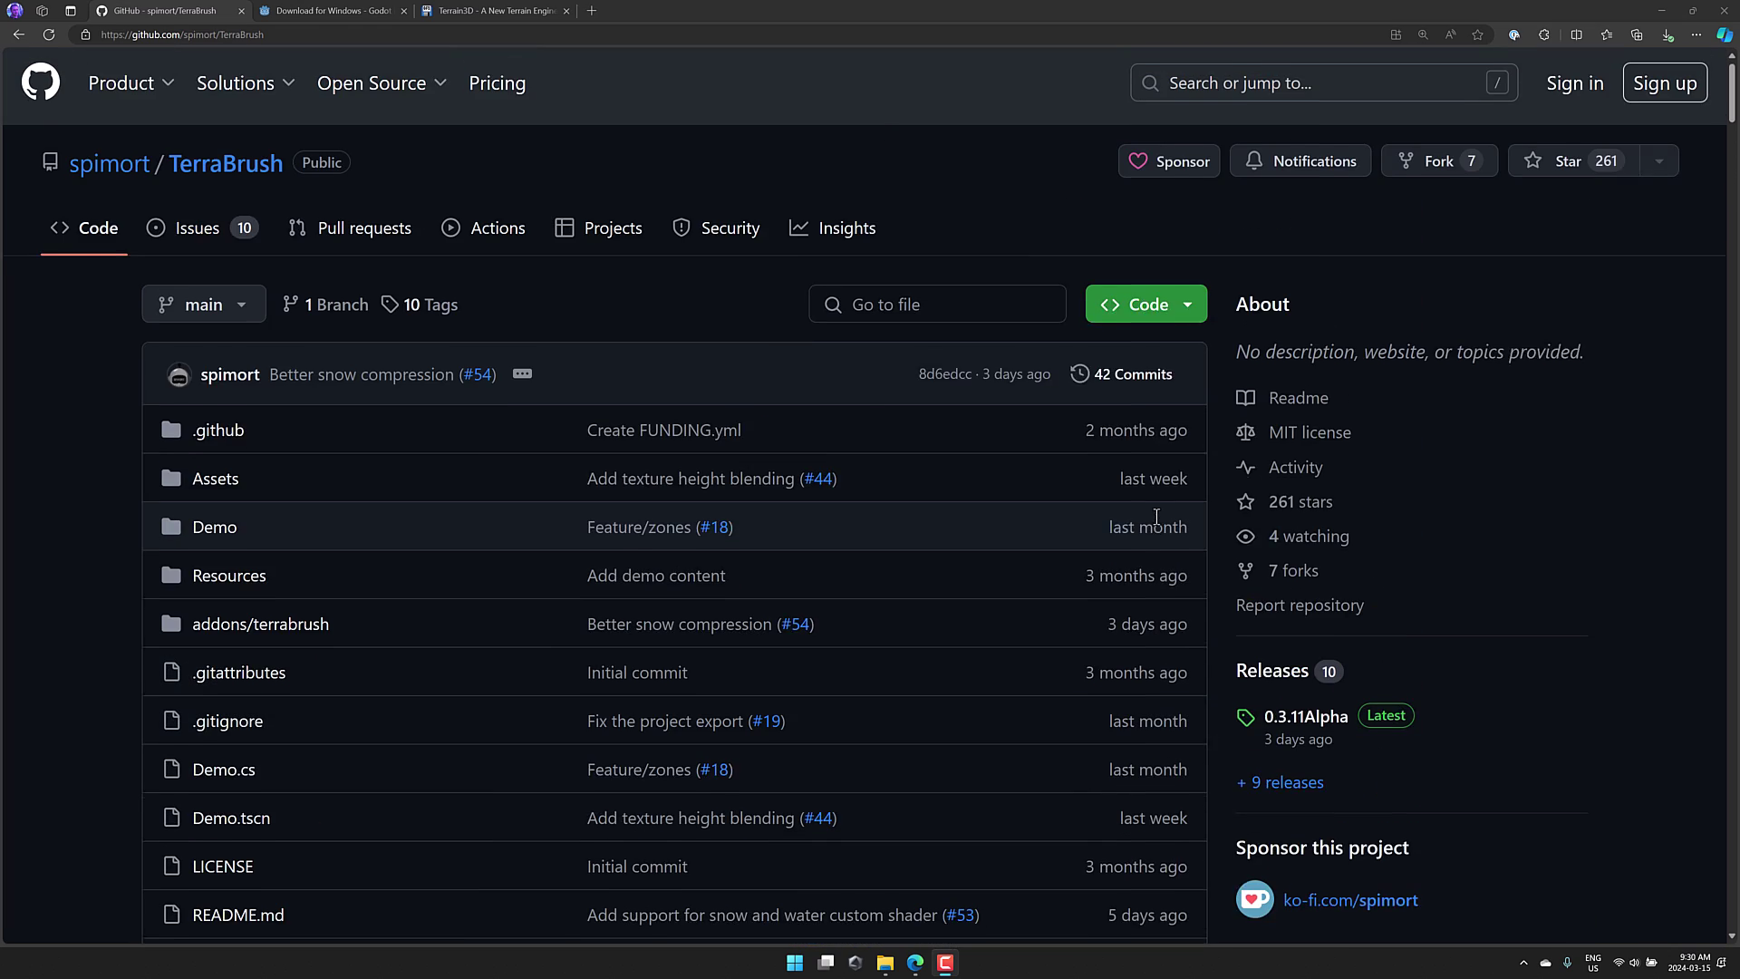
left_click(1176, 319)
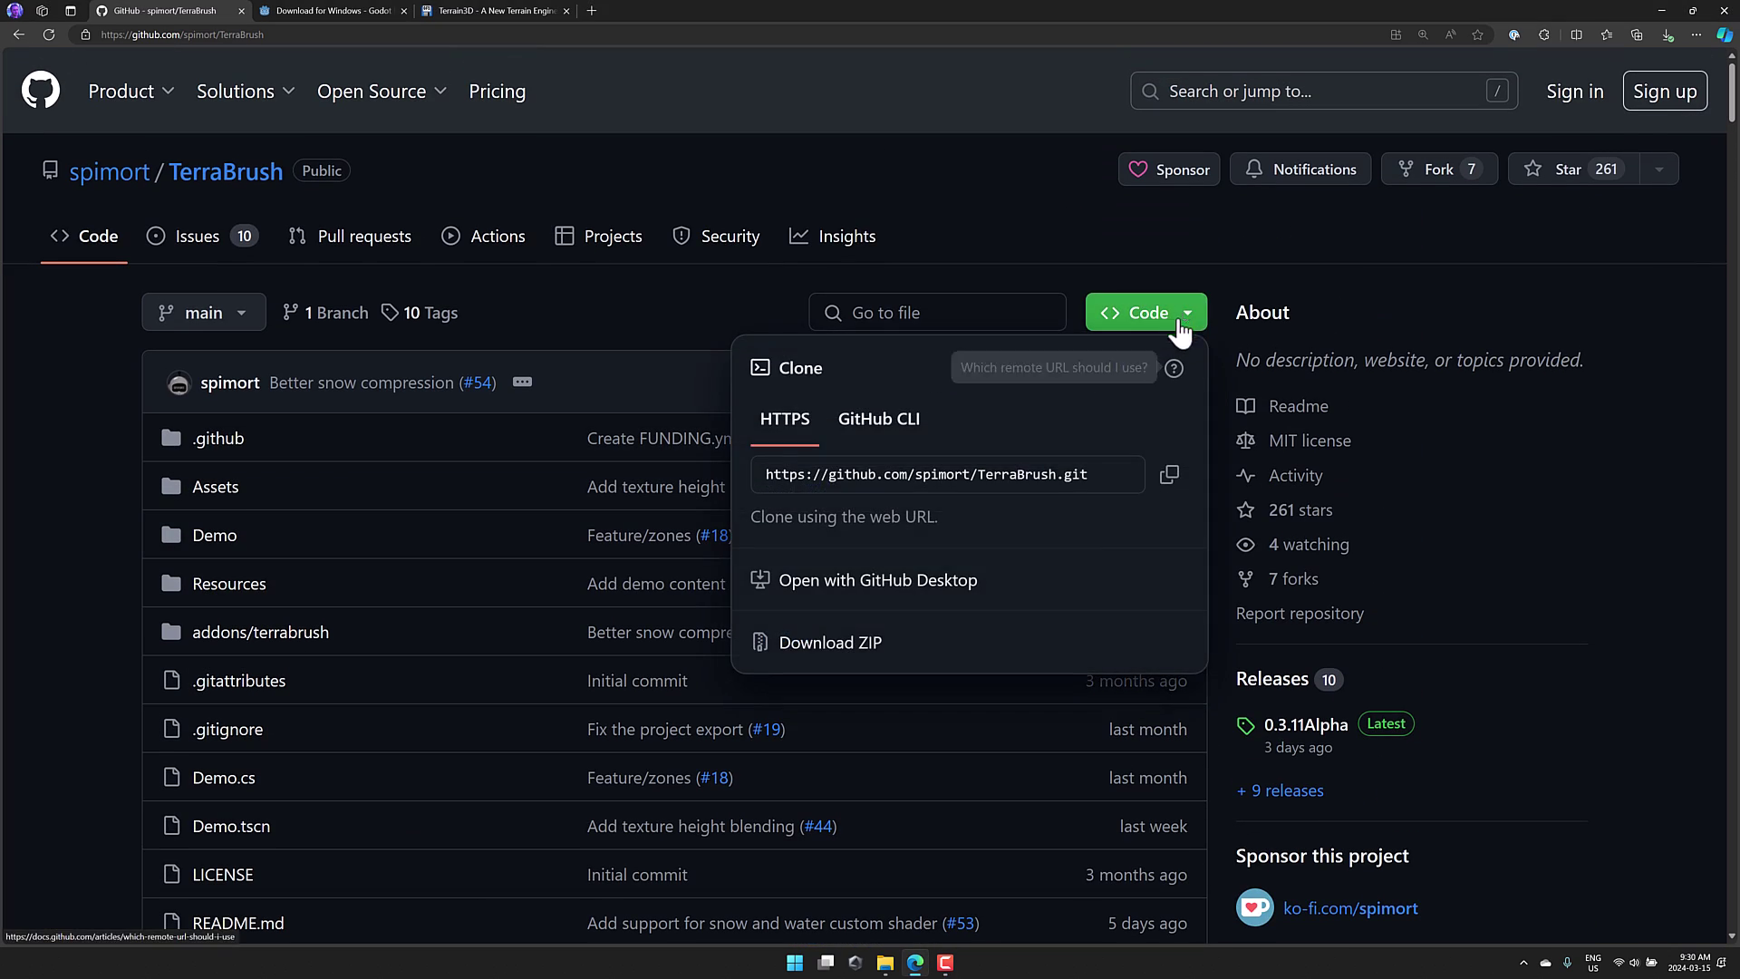
left_click(1169, 474)
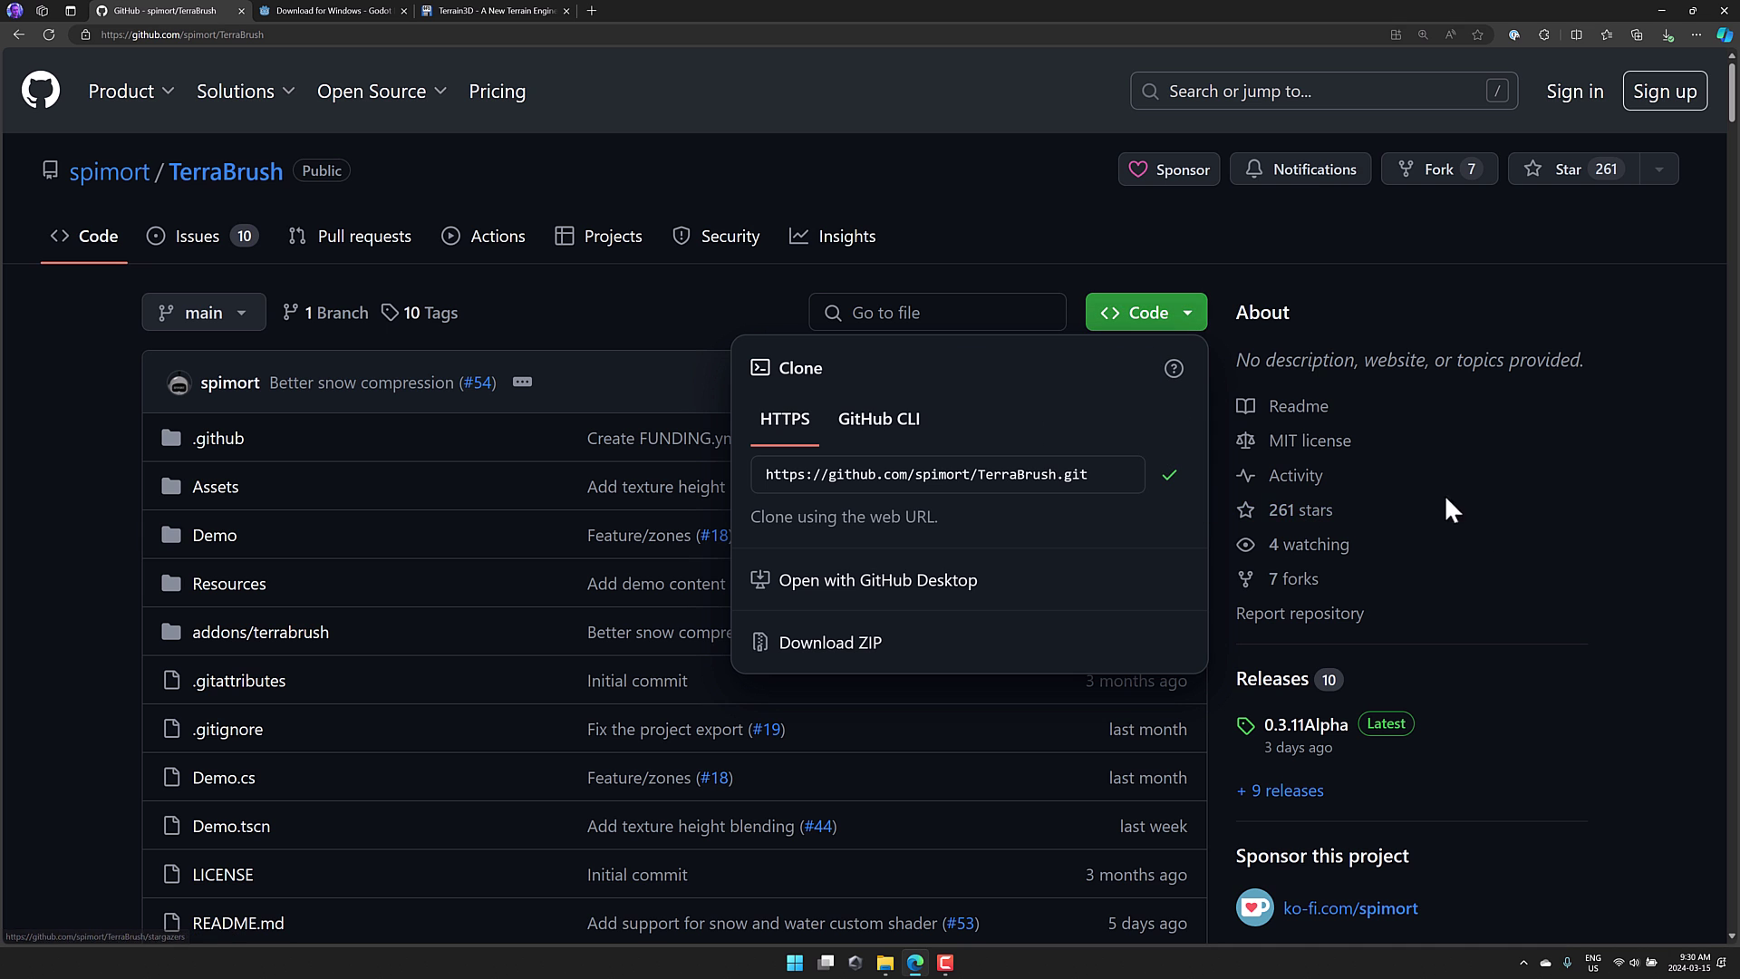
left_click(1611, 647)
Look over the README preview, then move to the Godot download page
scroll(1611, 647, "down", 5)
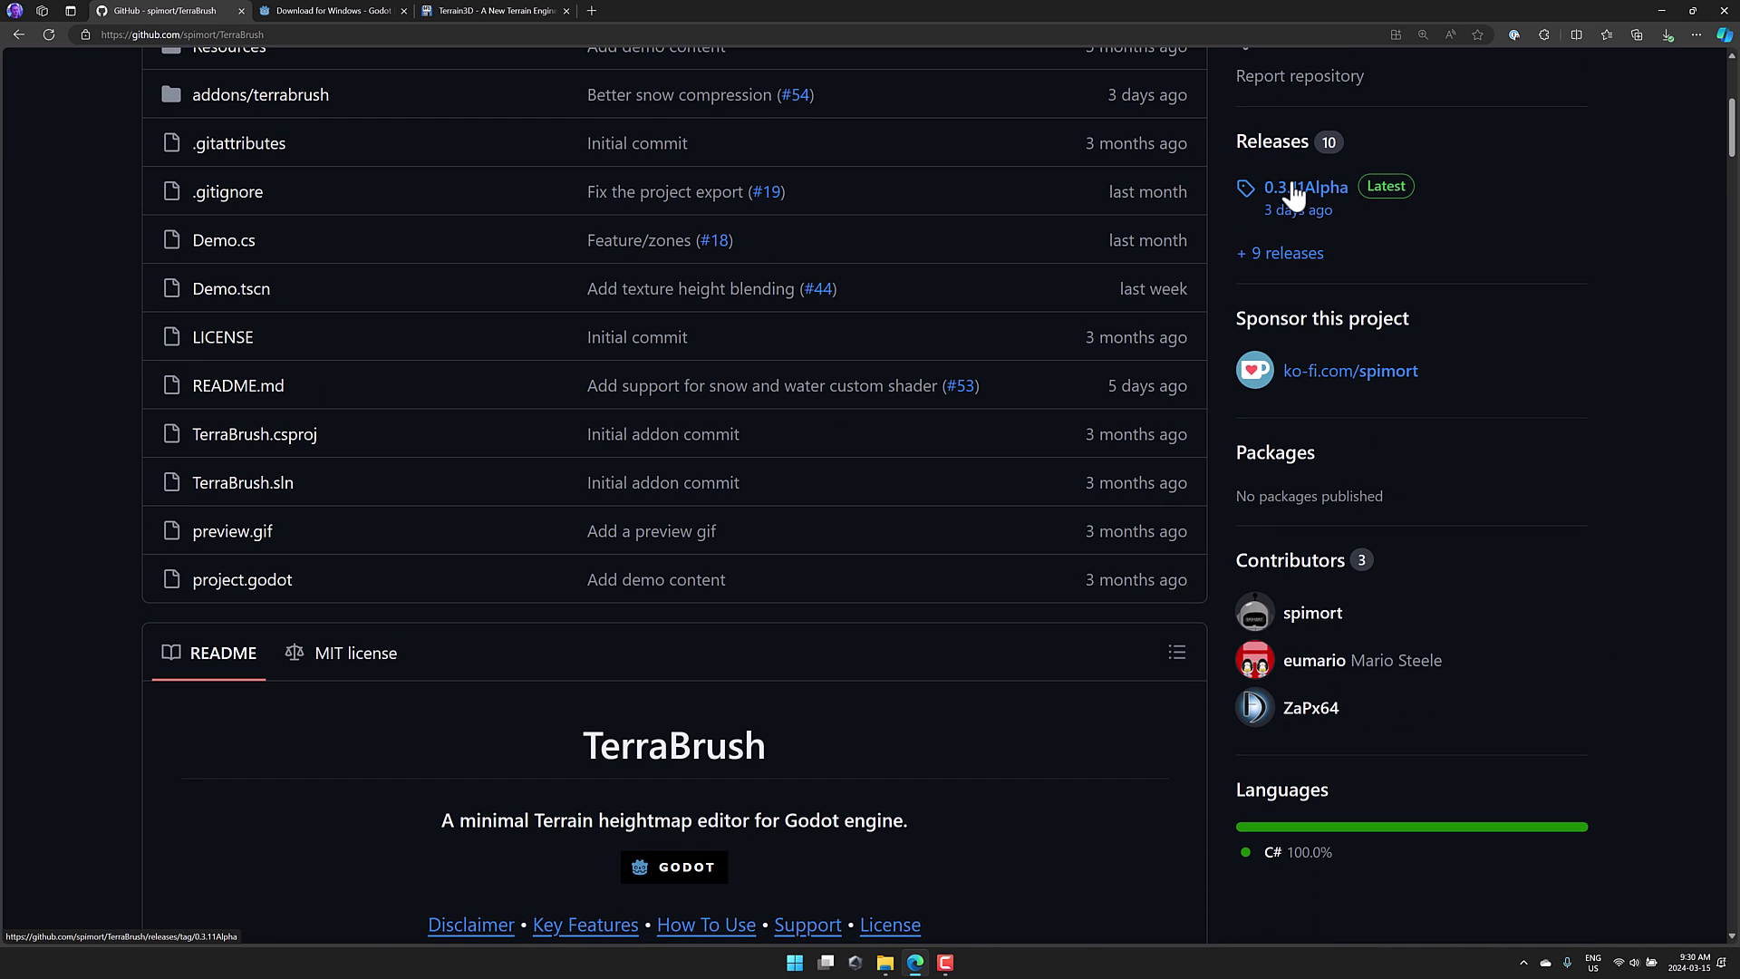
scroll(1027, 794, "down", 2)
scroll(1027, 793, "down", 4)
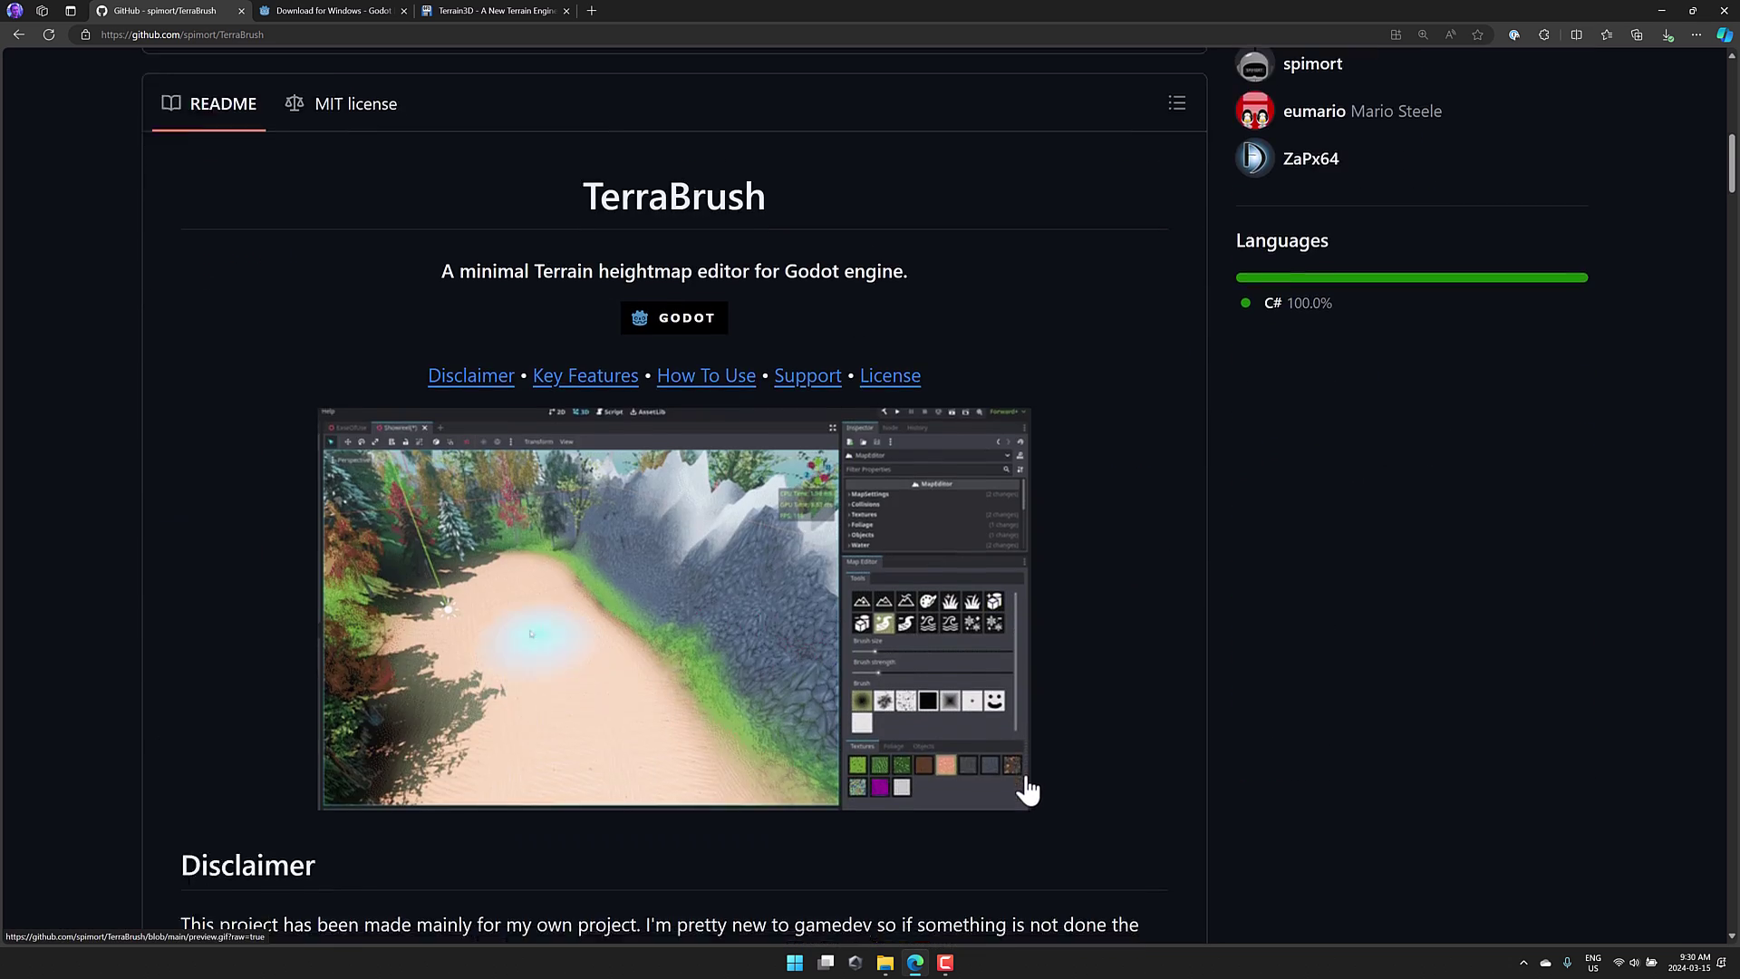
scroll(1096, 705, "up", 1)
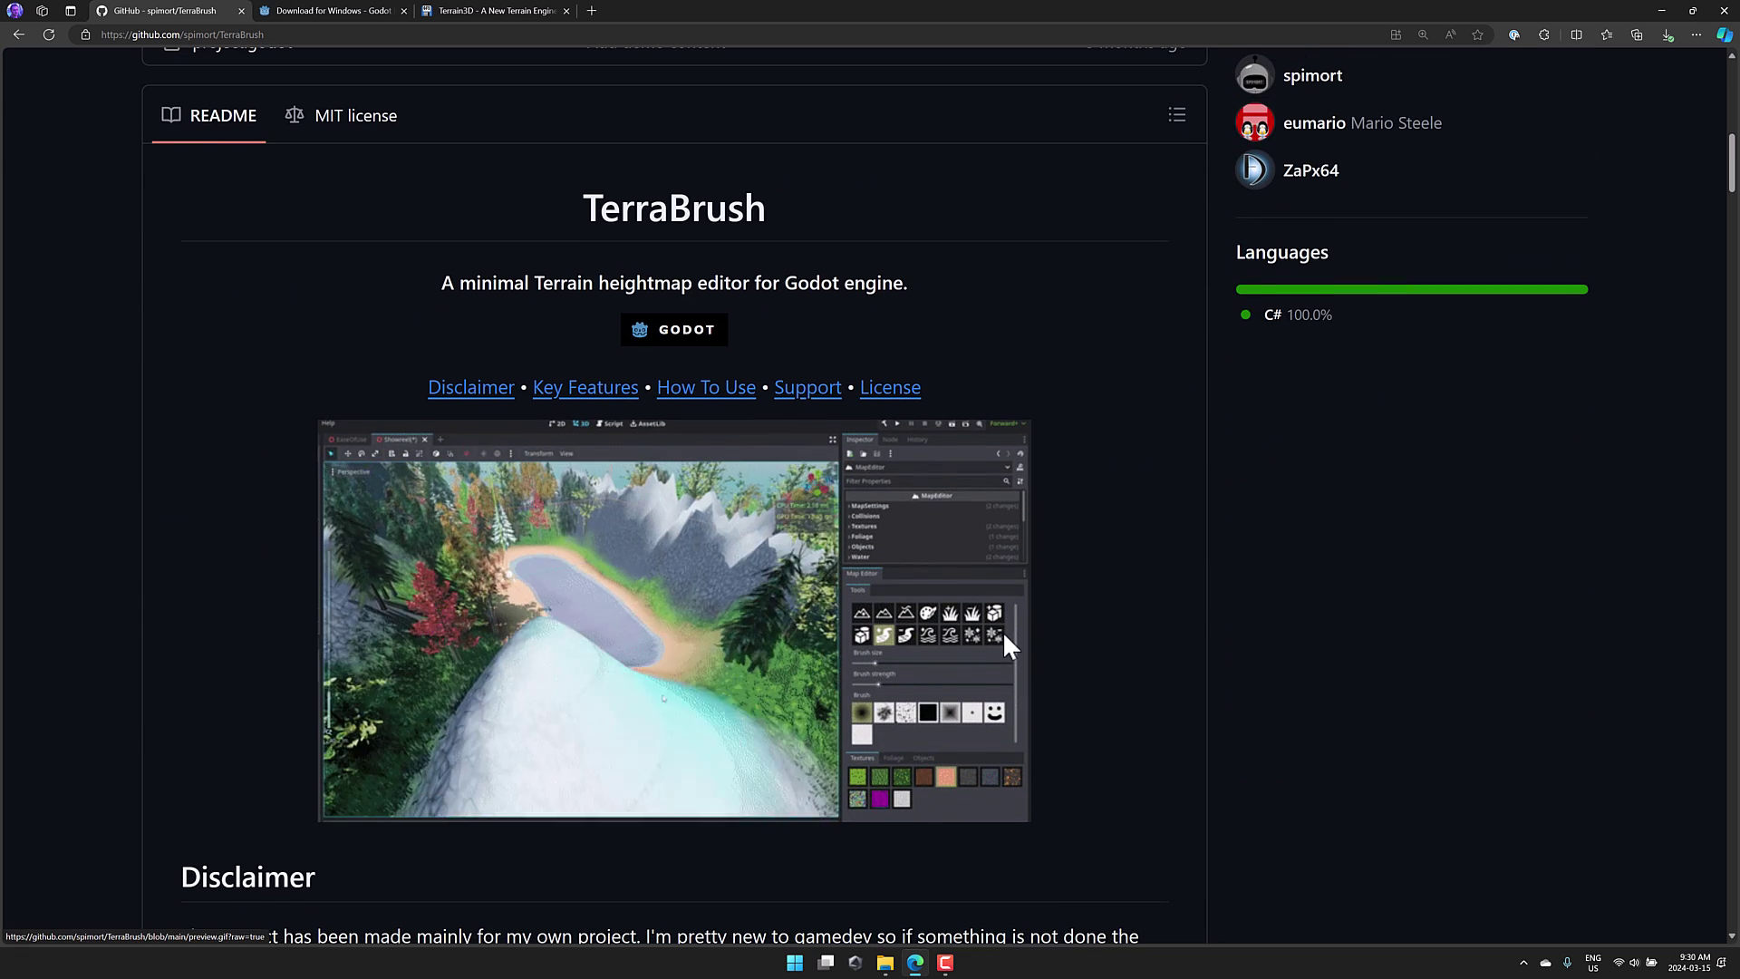
left_click(312, 11)
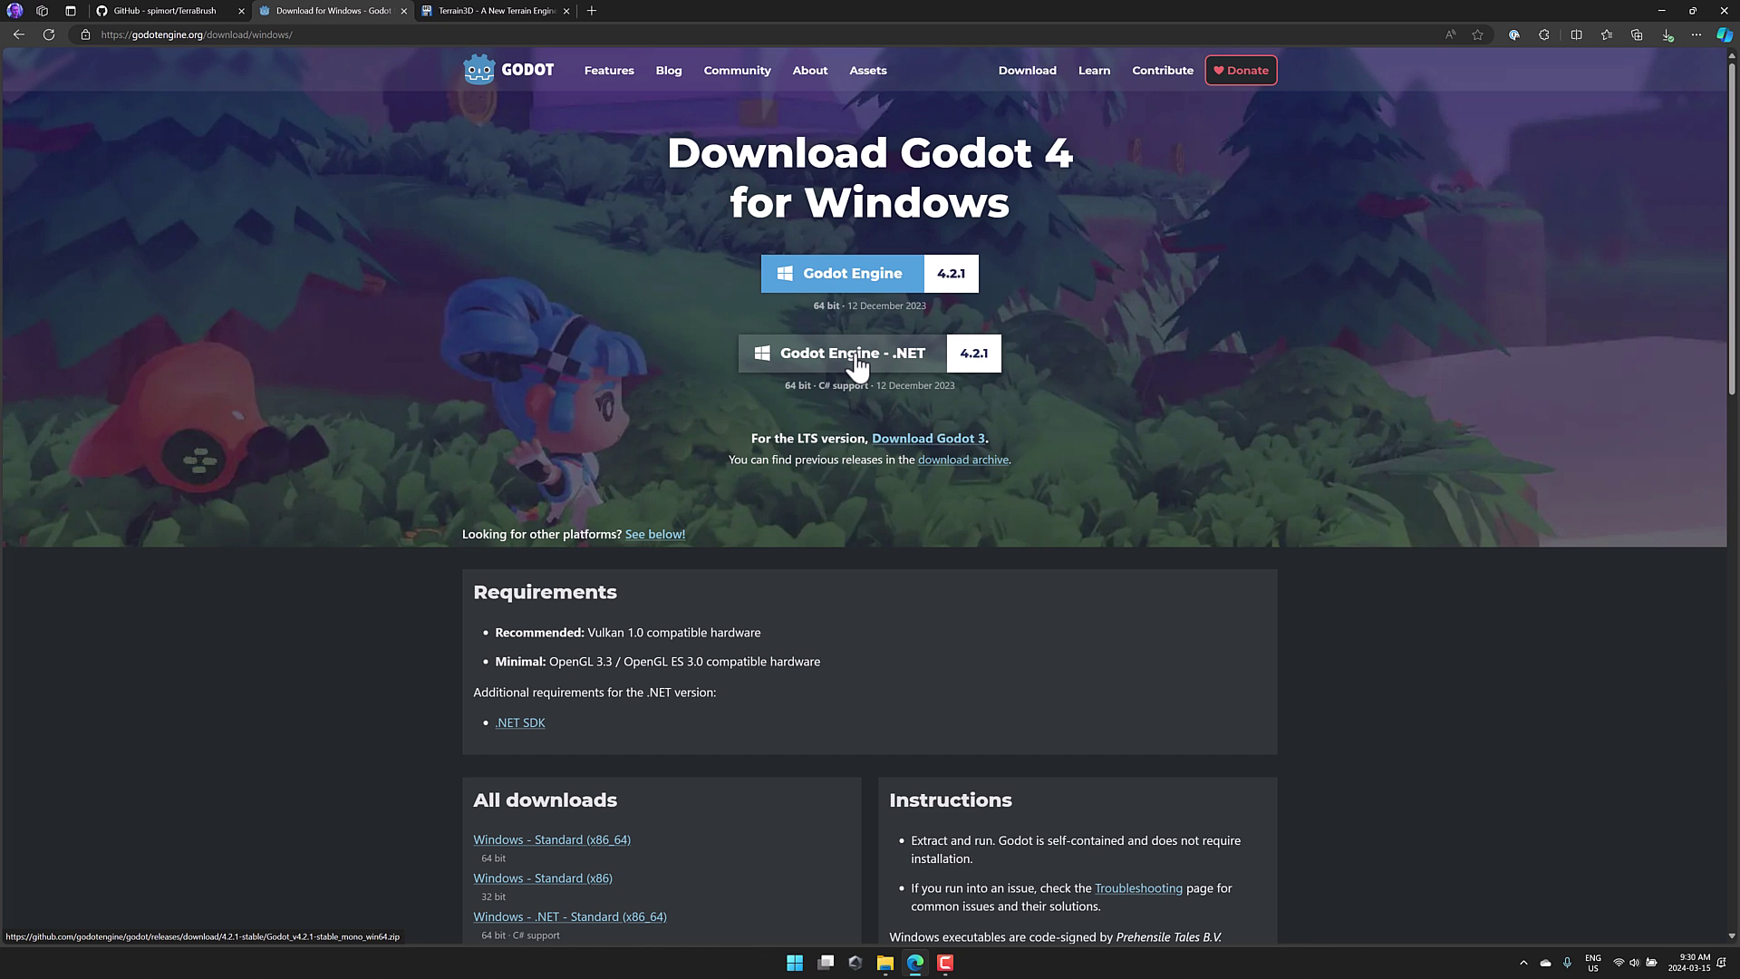
Launch Command Prompt and change into the C:\temp folder
key("super")
type("cmd")
key("Return")
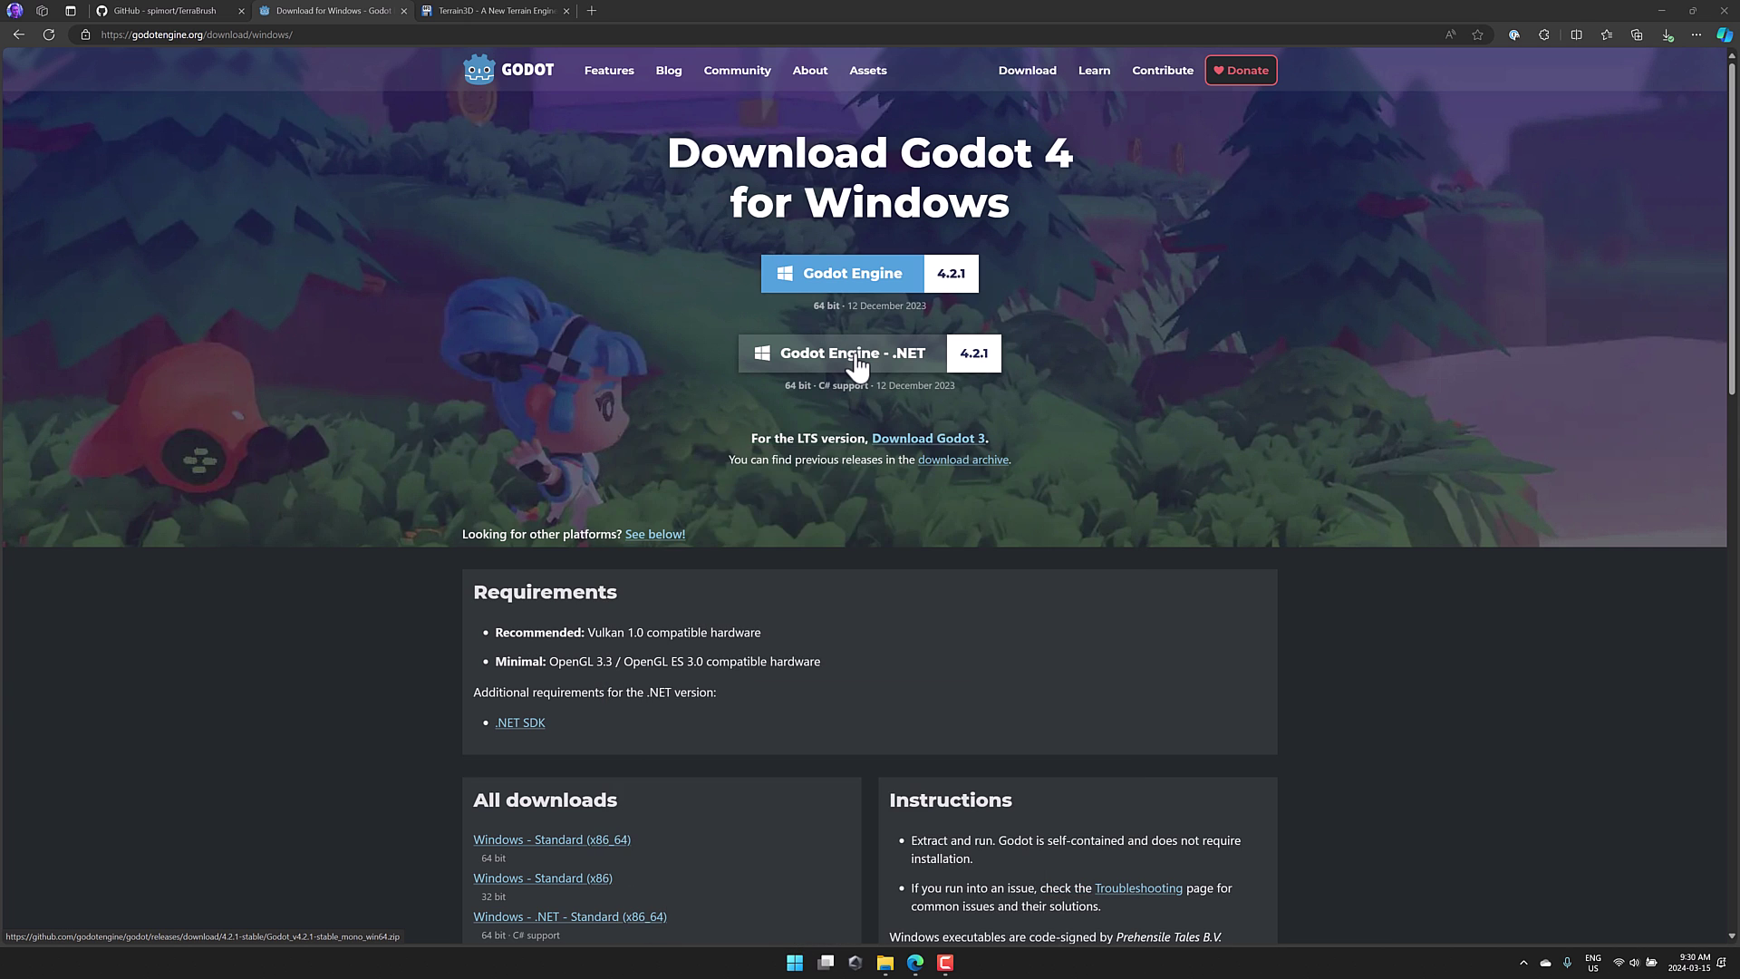
type("cd \temp")
key("Return")
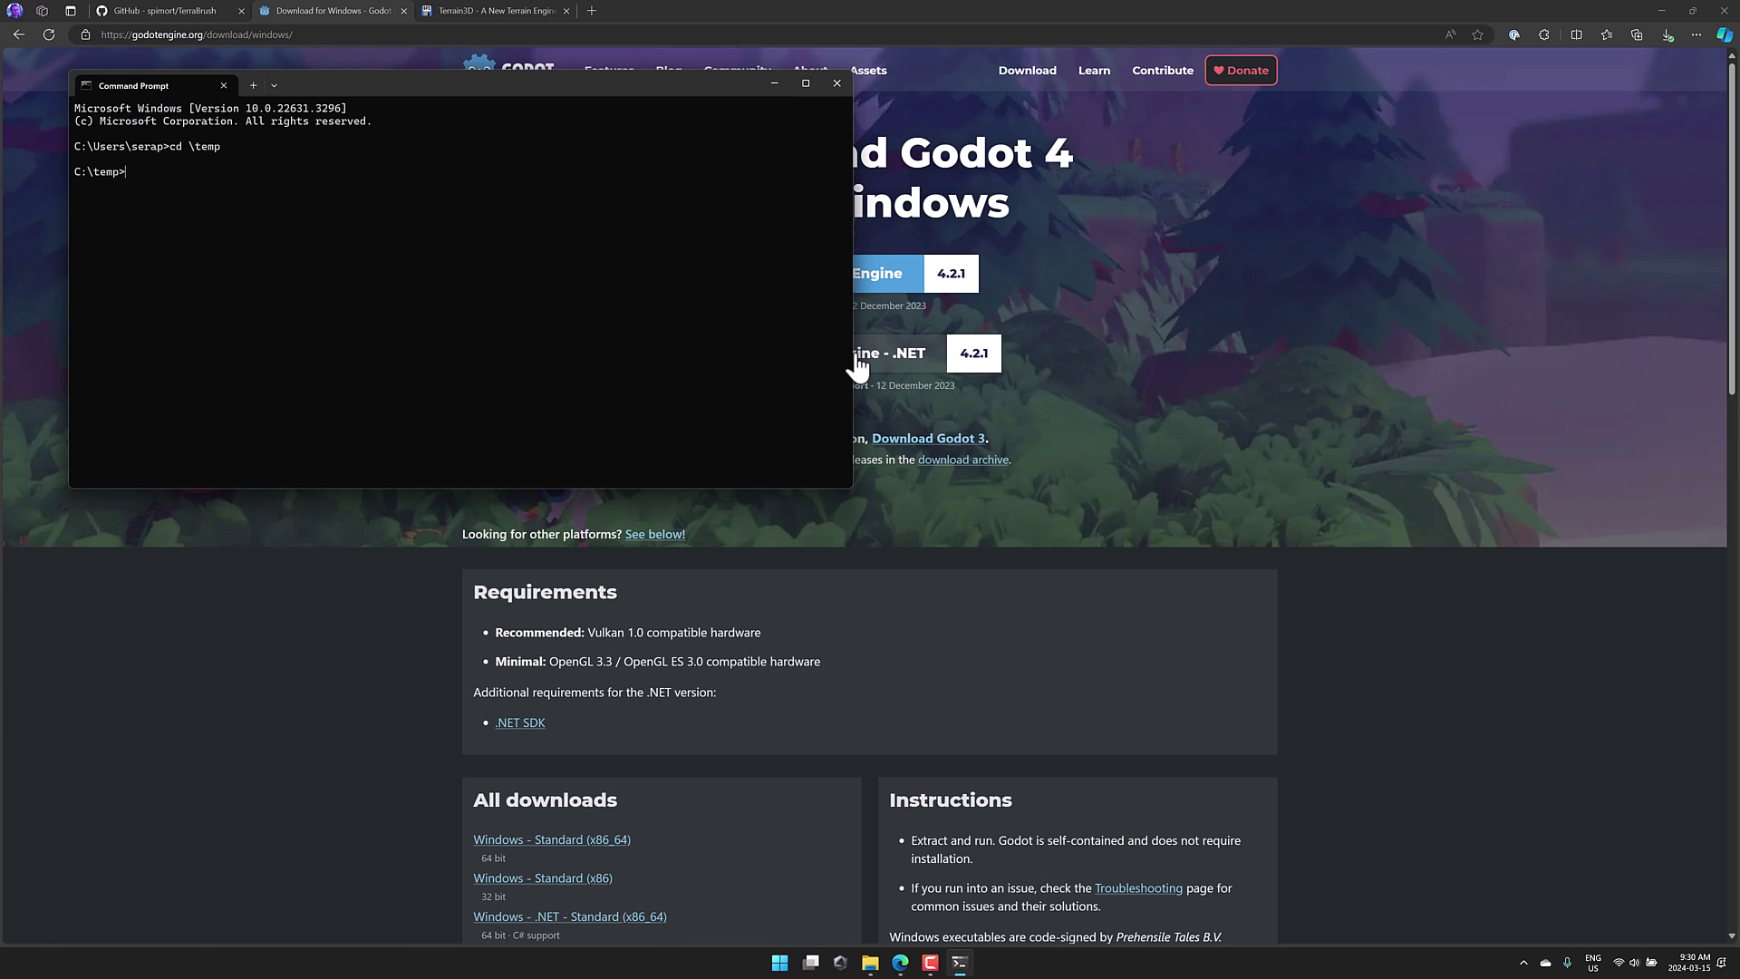
Run git clone with the pasted TerraBrush repository URL
type("git clone")
type("https://github.com/spimort/TerraBrush.git")
key("Return")
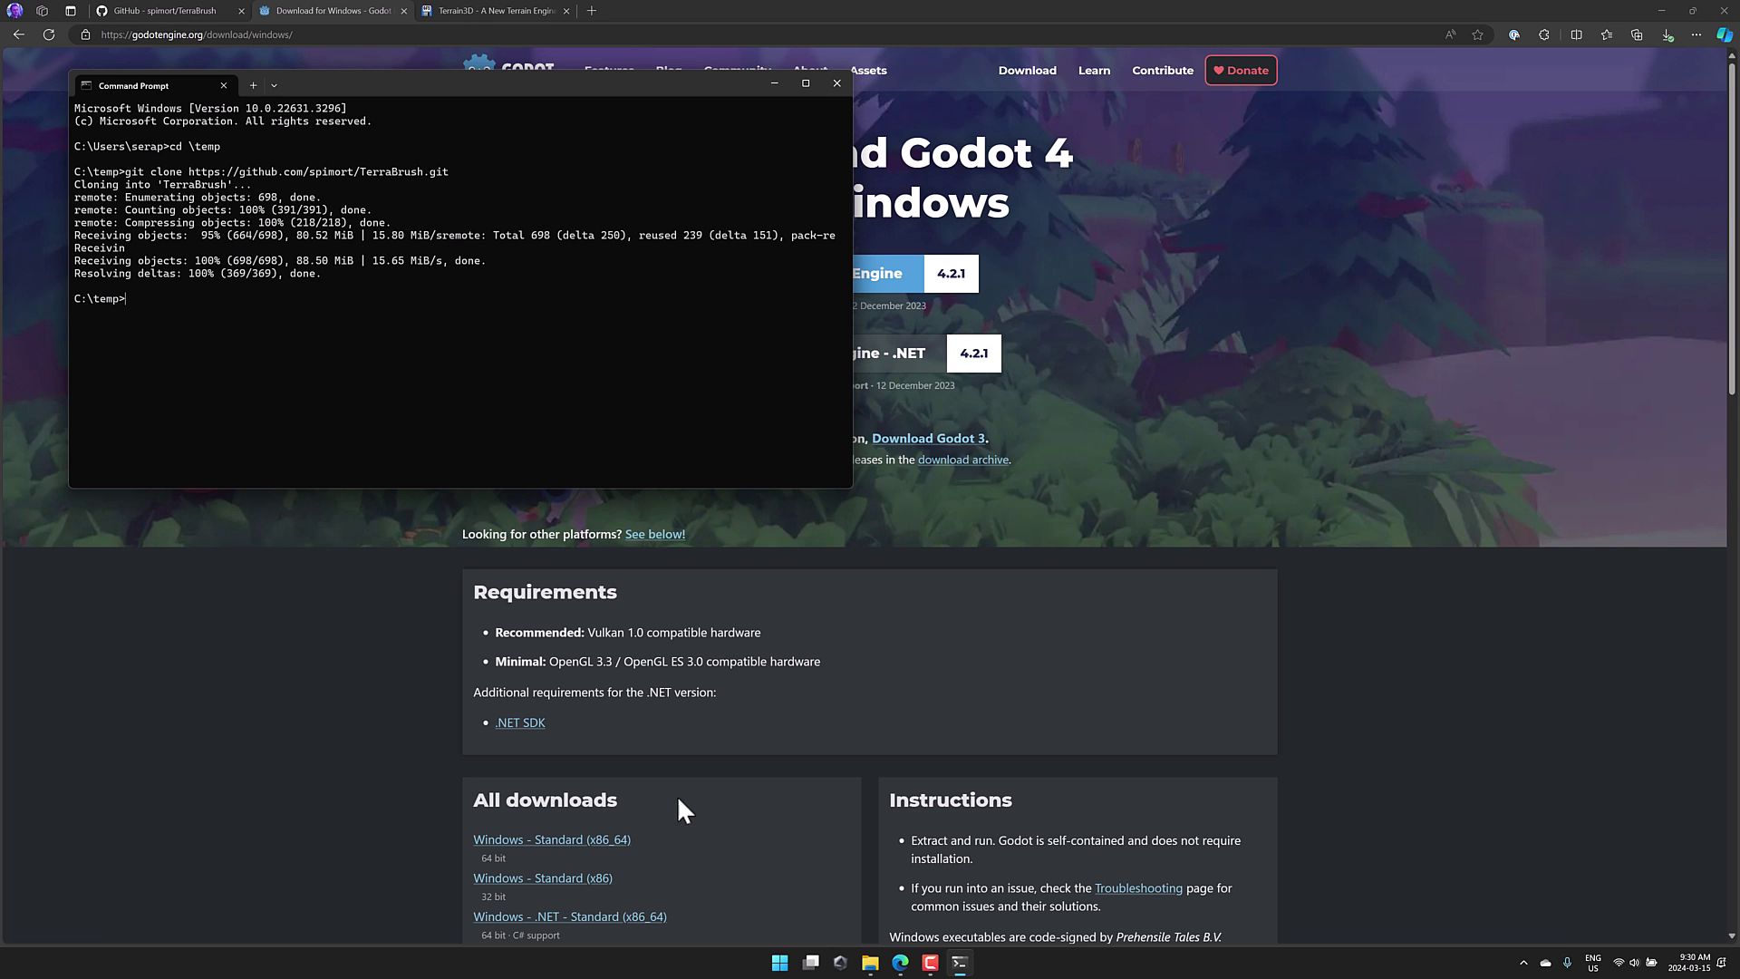
Launch Godot_v4.2.1-stable_mono_win64.exe from its folder in Downloads
left_click(870, 962)
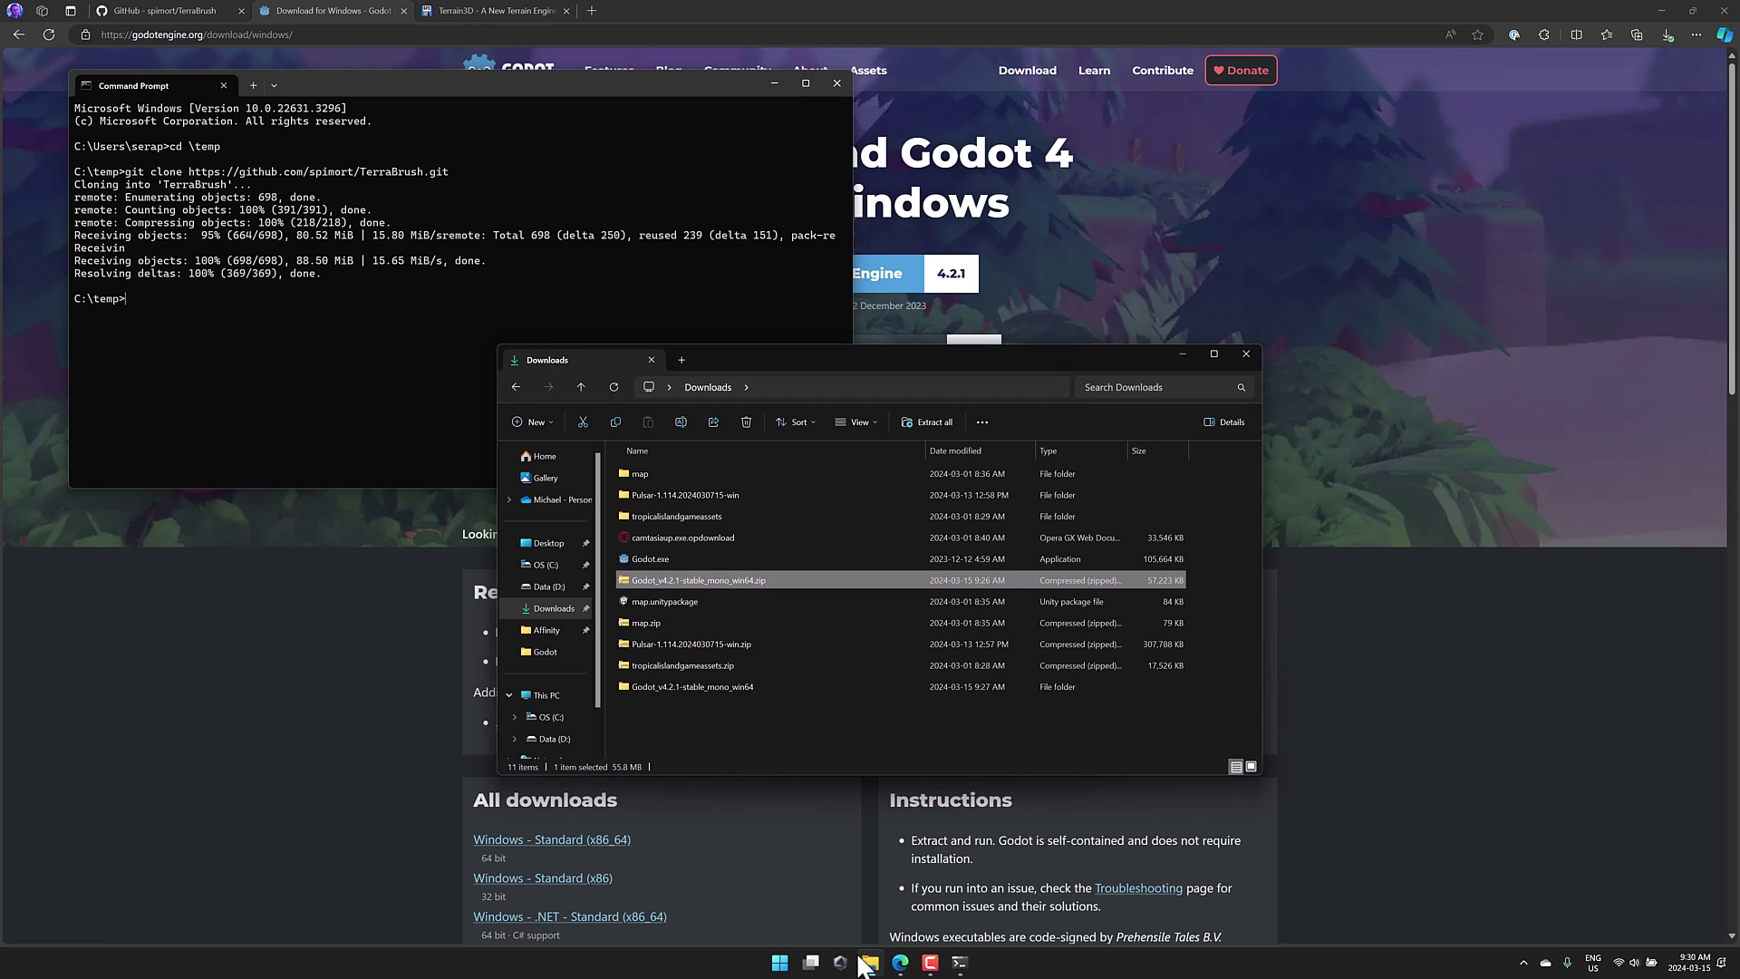
double_click(683, 686)
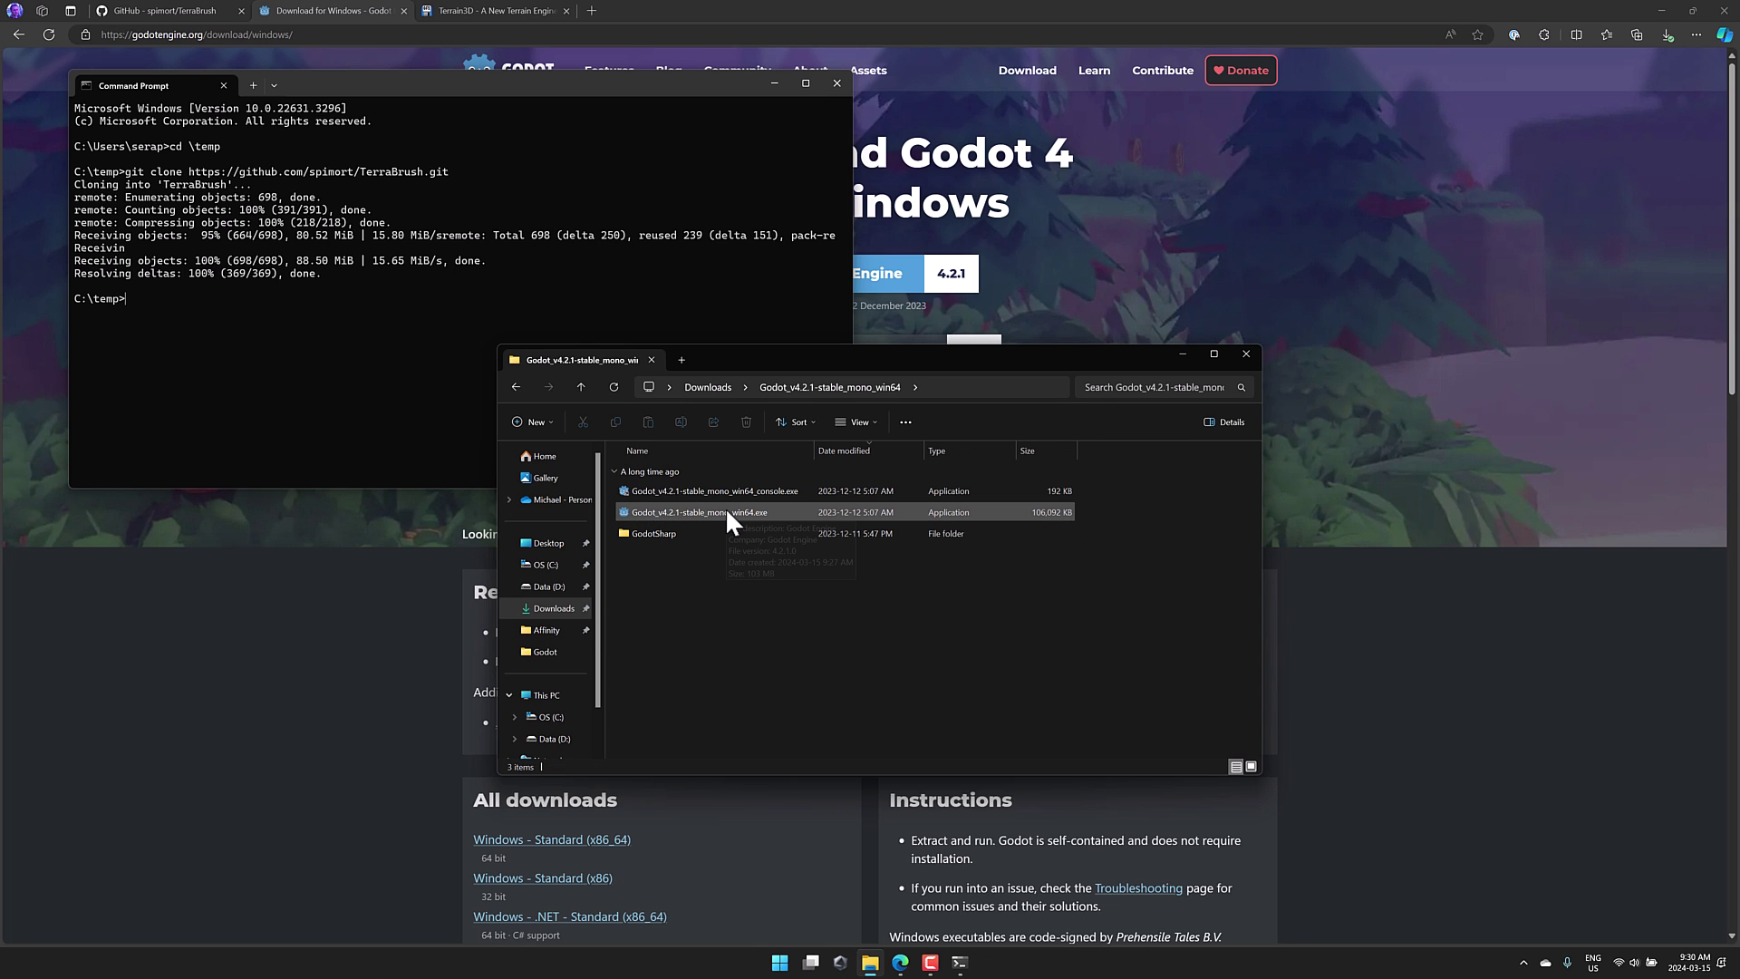
double_click(725, 510)
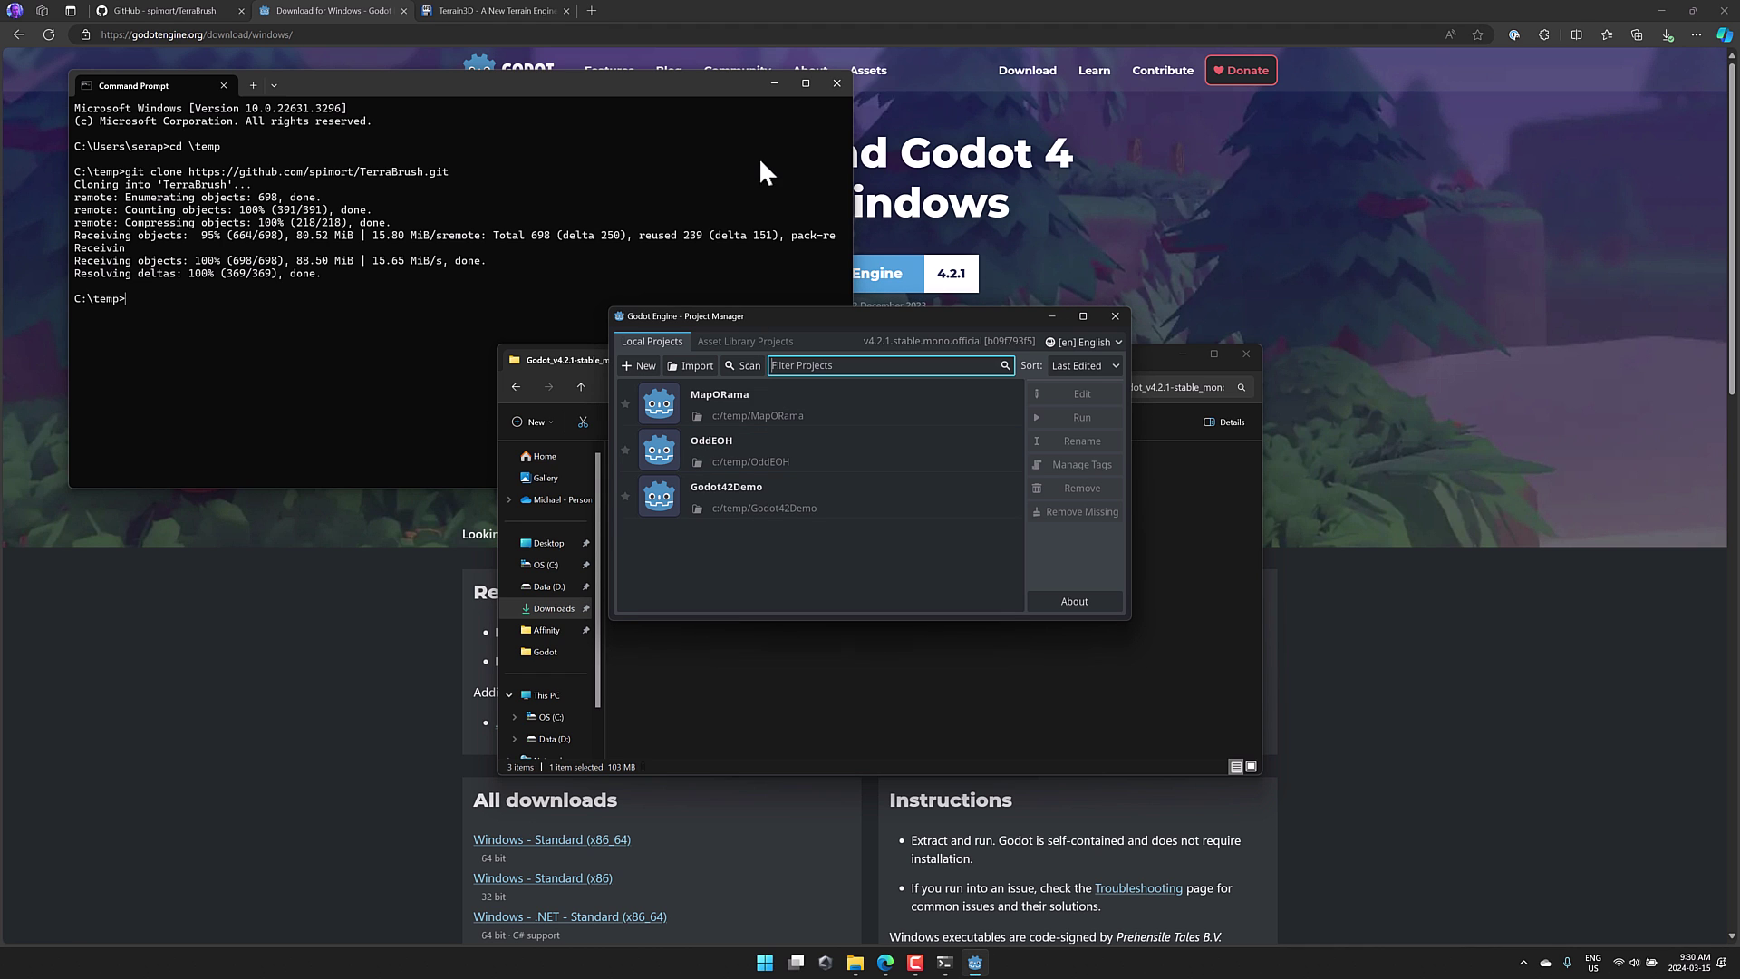
Import the project at C:\temp\TerraBrush with Import & Edit
left_click(698, 366)
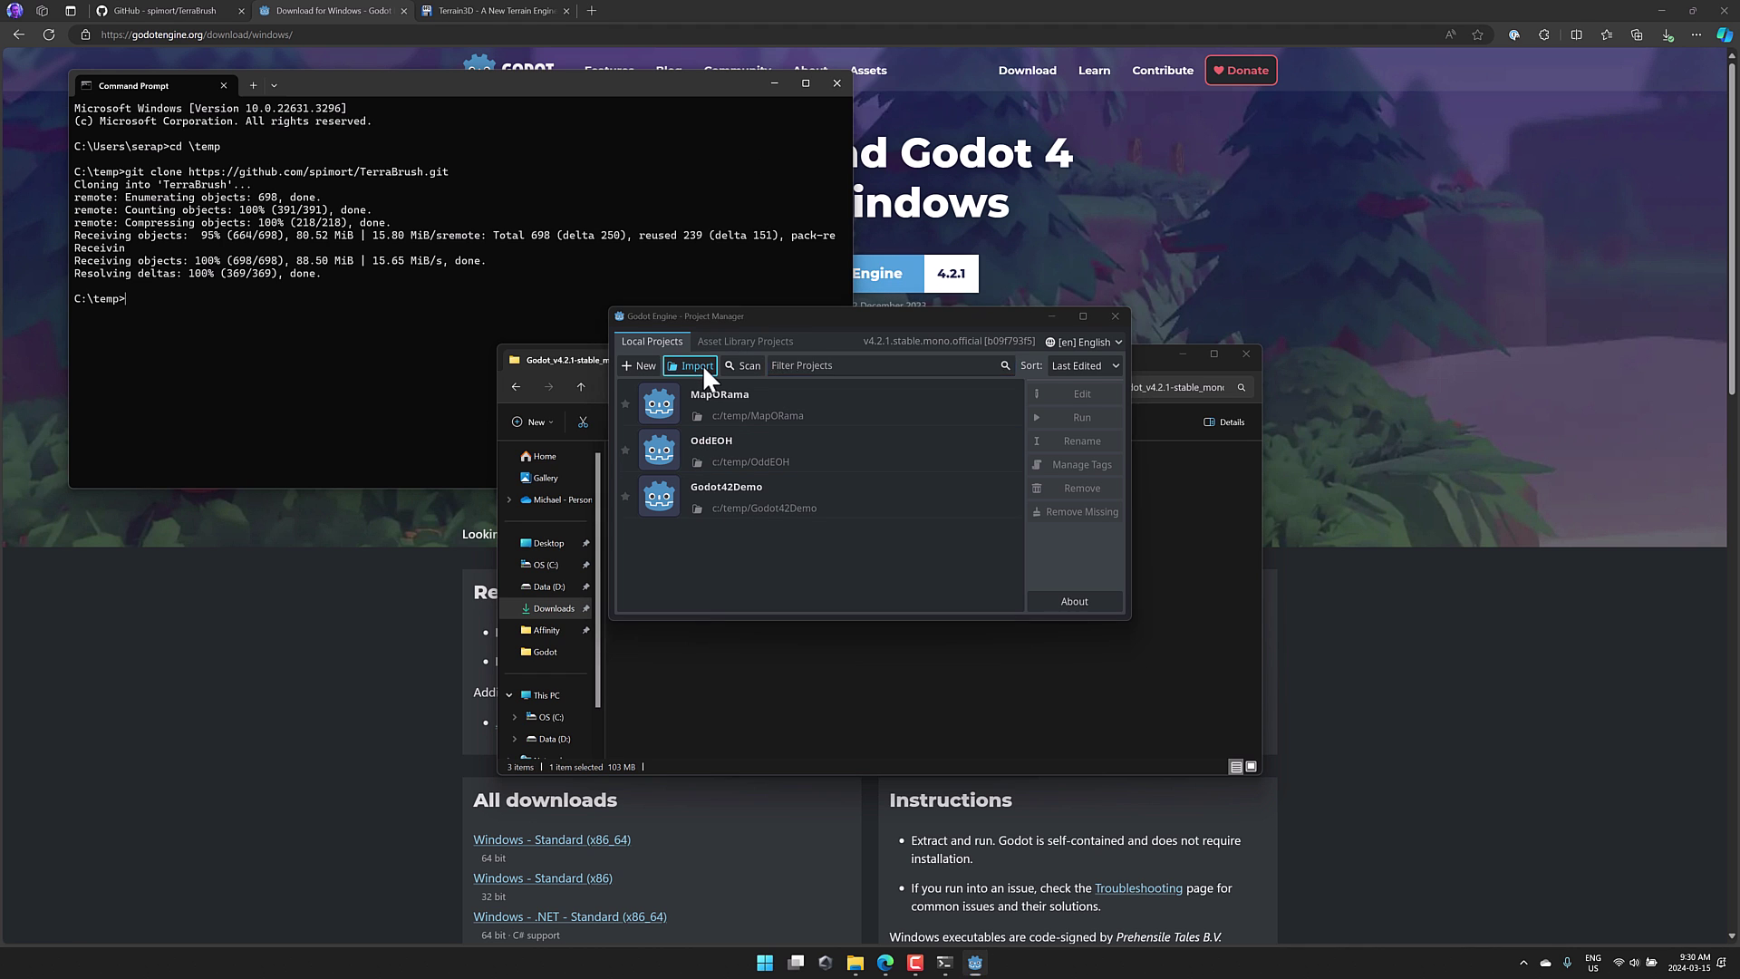
double_click(556, 263)
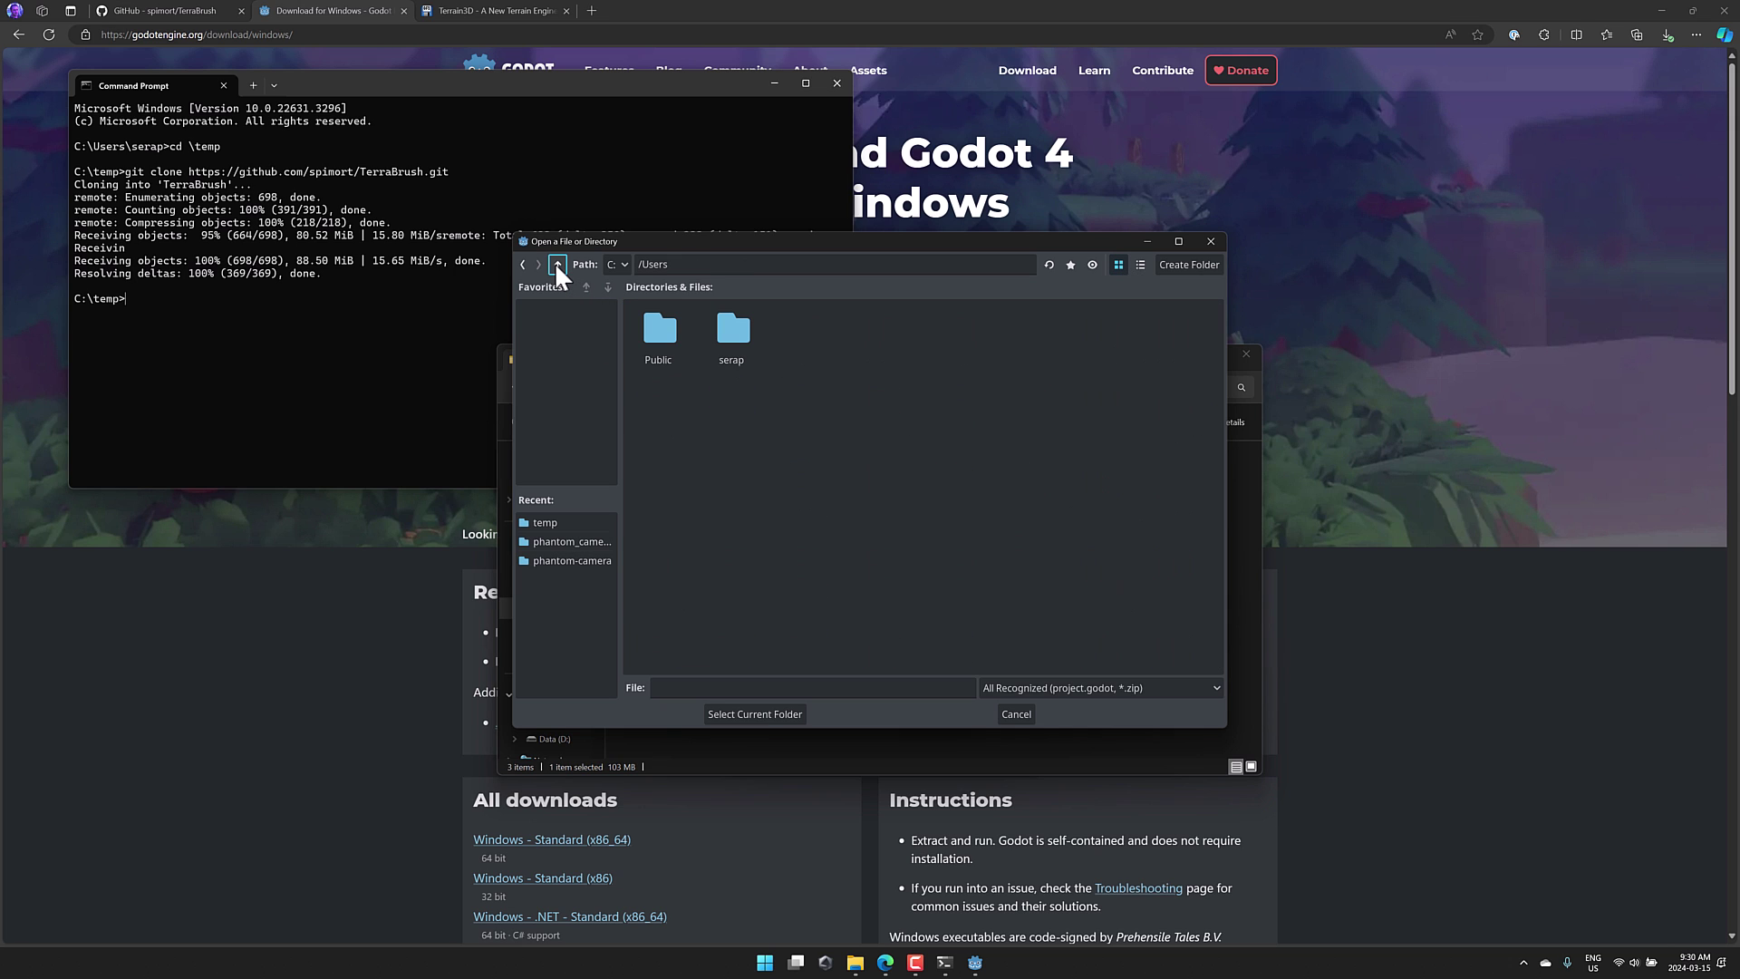
left_click(556, 263)
double_click(669, 412)
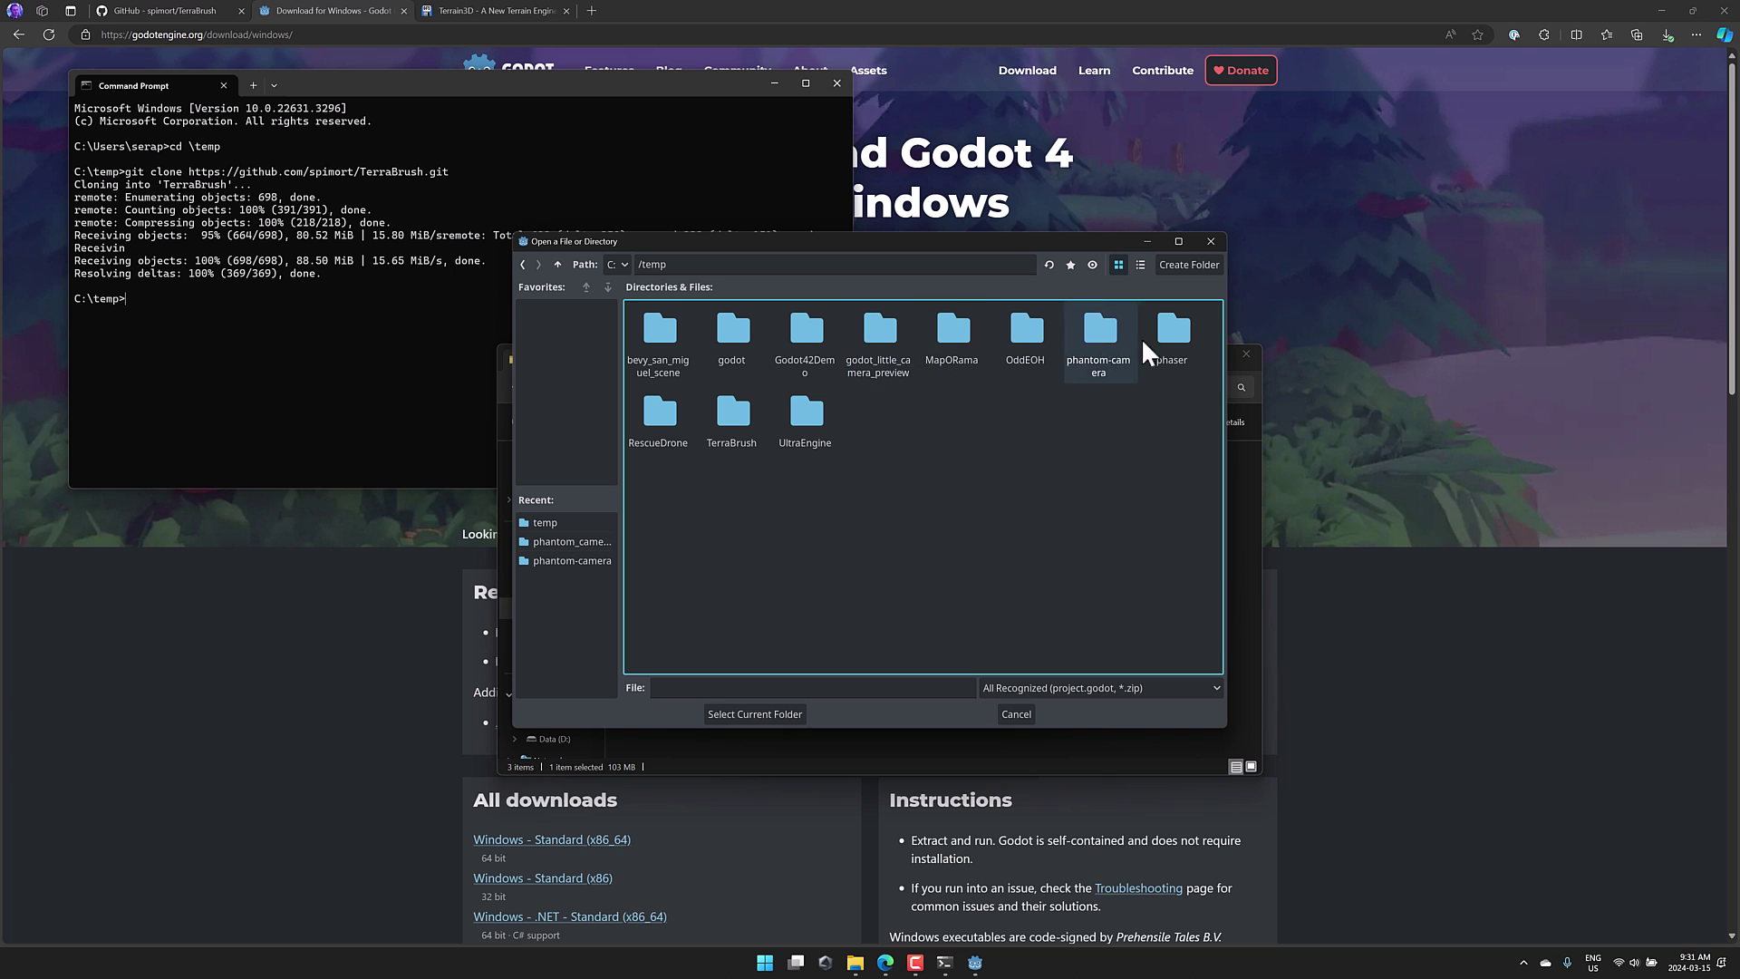
double_click(727, 408)
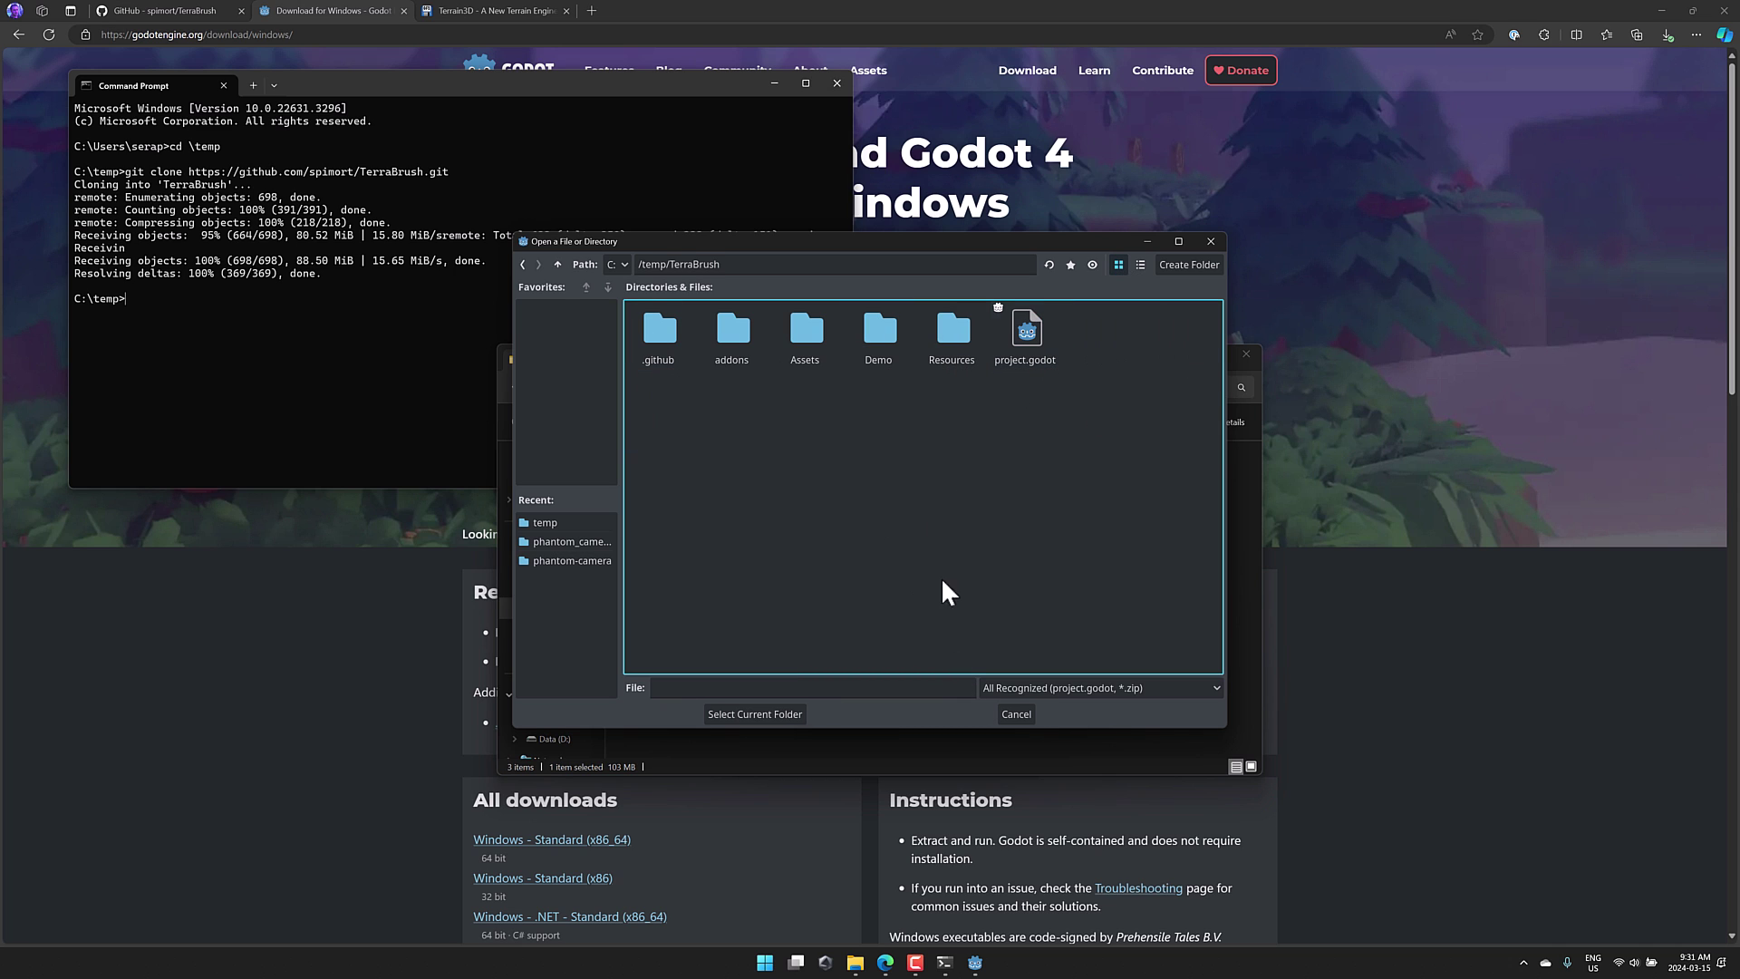
left_click(779, 716)
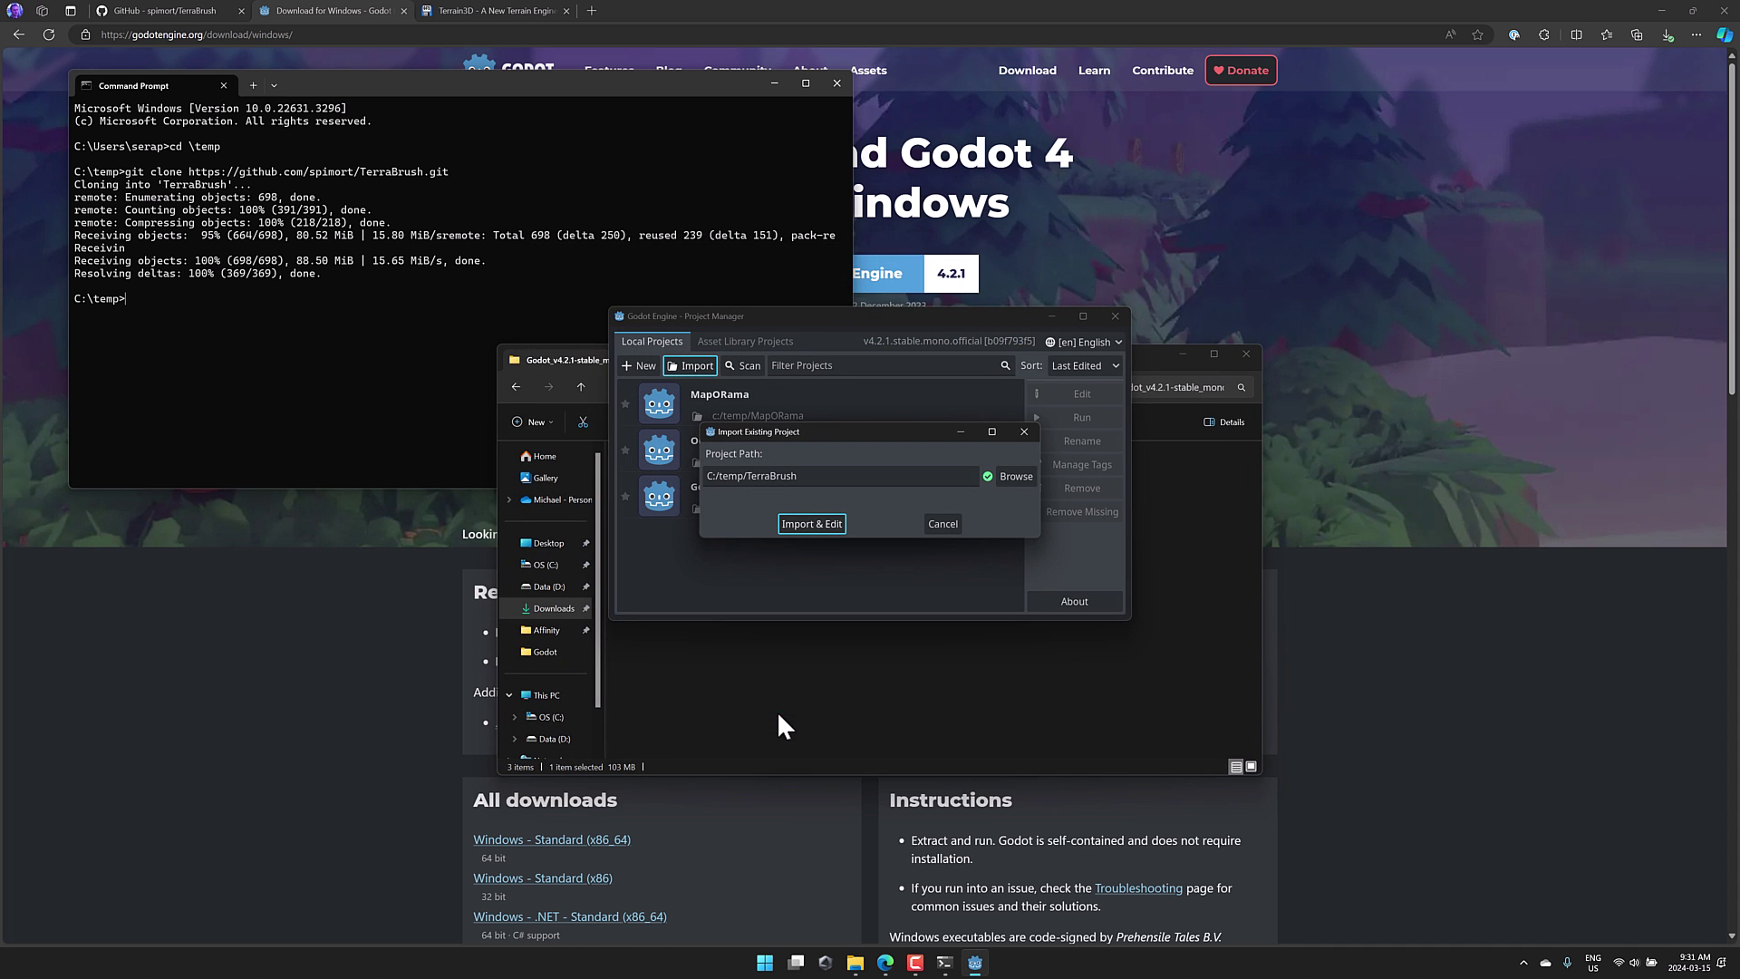
left_click(813, 524)
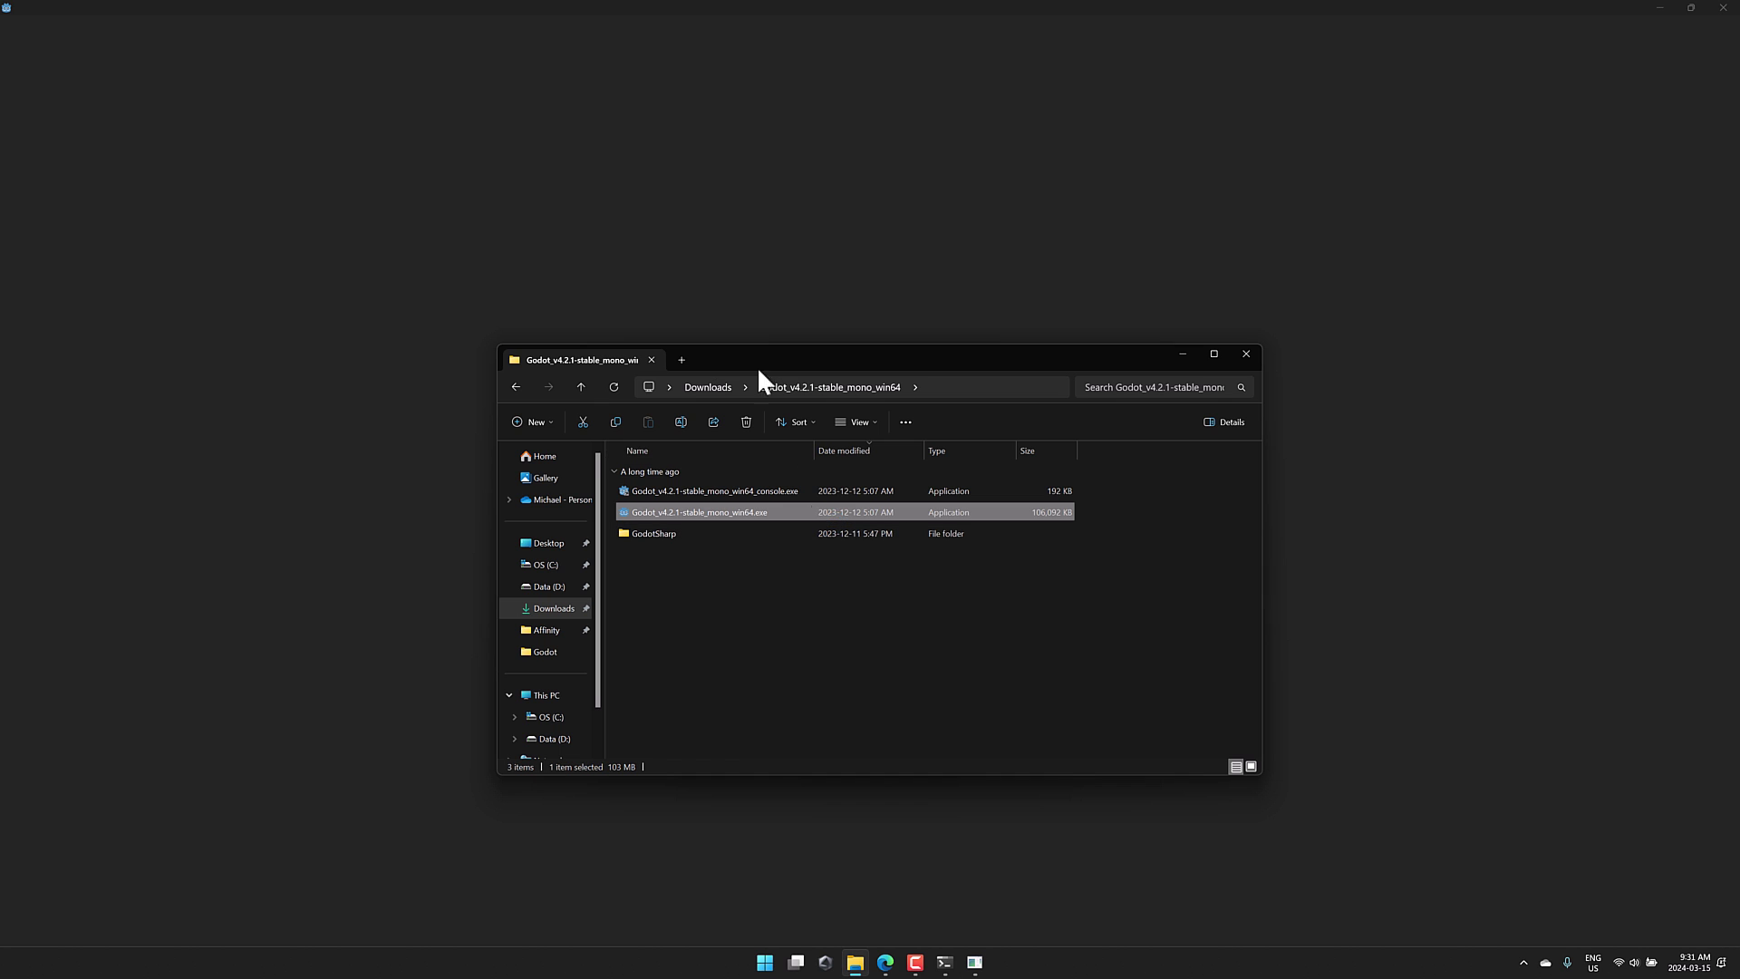
Minimize File Explorer and orbit the 3D view once the Demo scene loads
left_click(1182, 354)
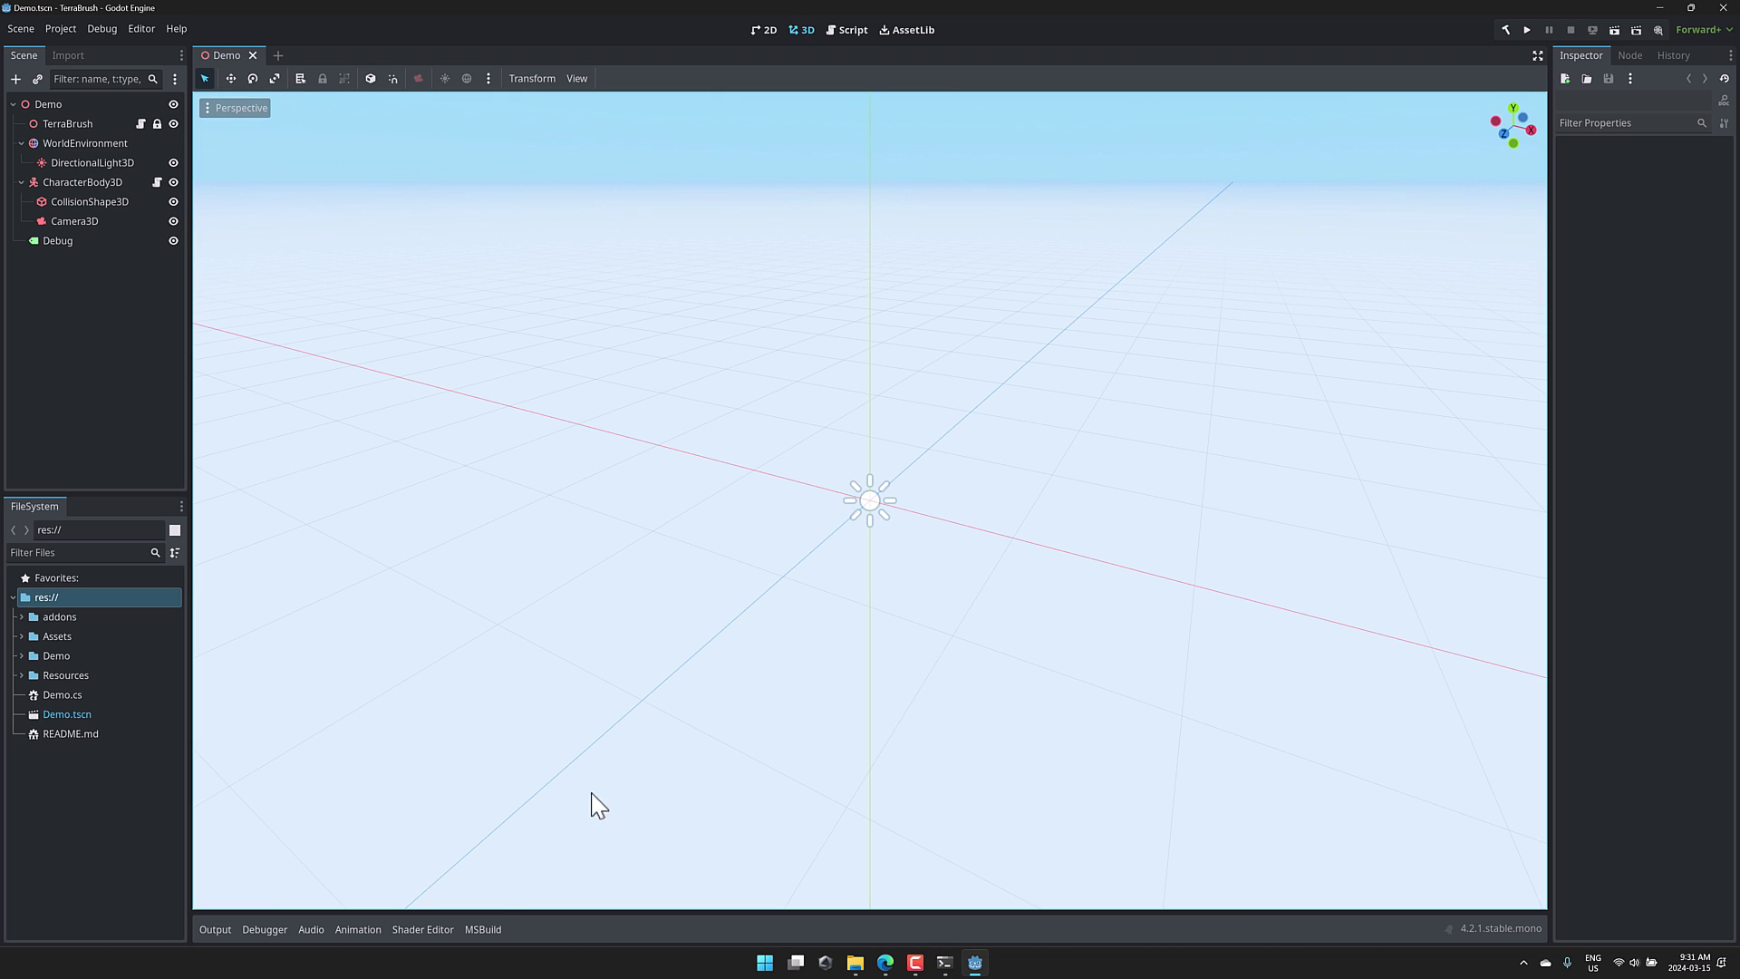
right_click_drag(976, 586, 398, 155)
Enable the TerraBrush plugin under Project Settings > Plugins and build the .NET project
left_click(58, 28)
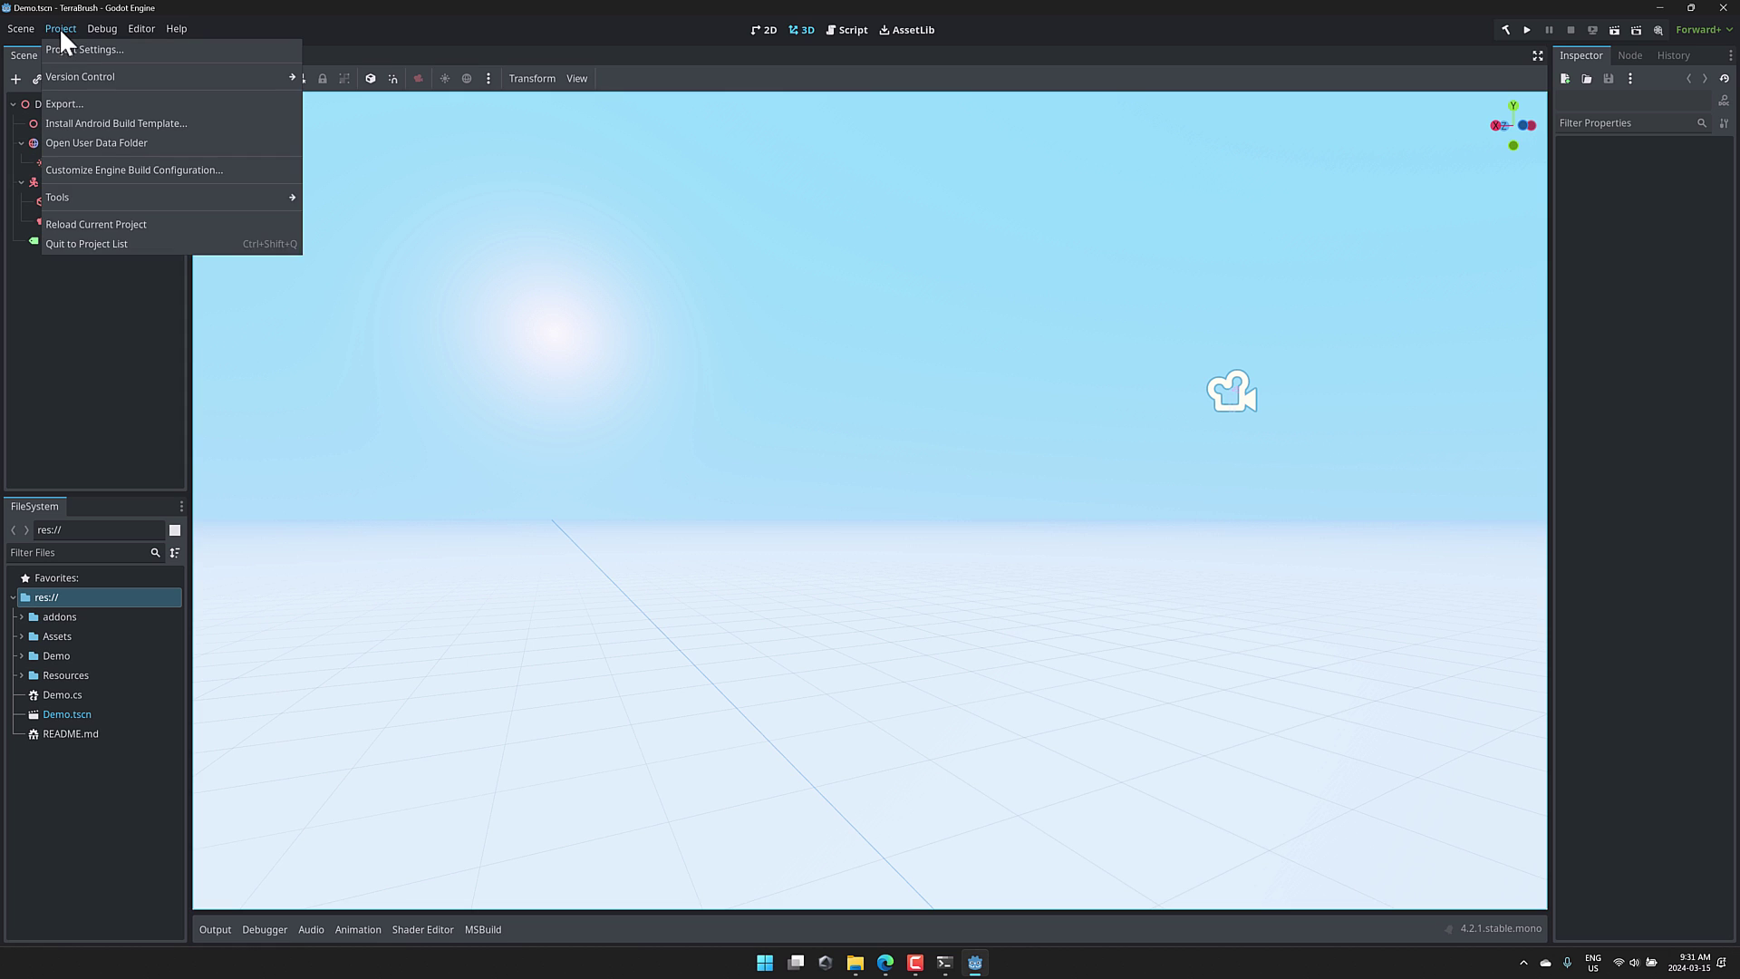
left_click(72, 50)
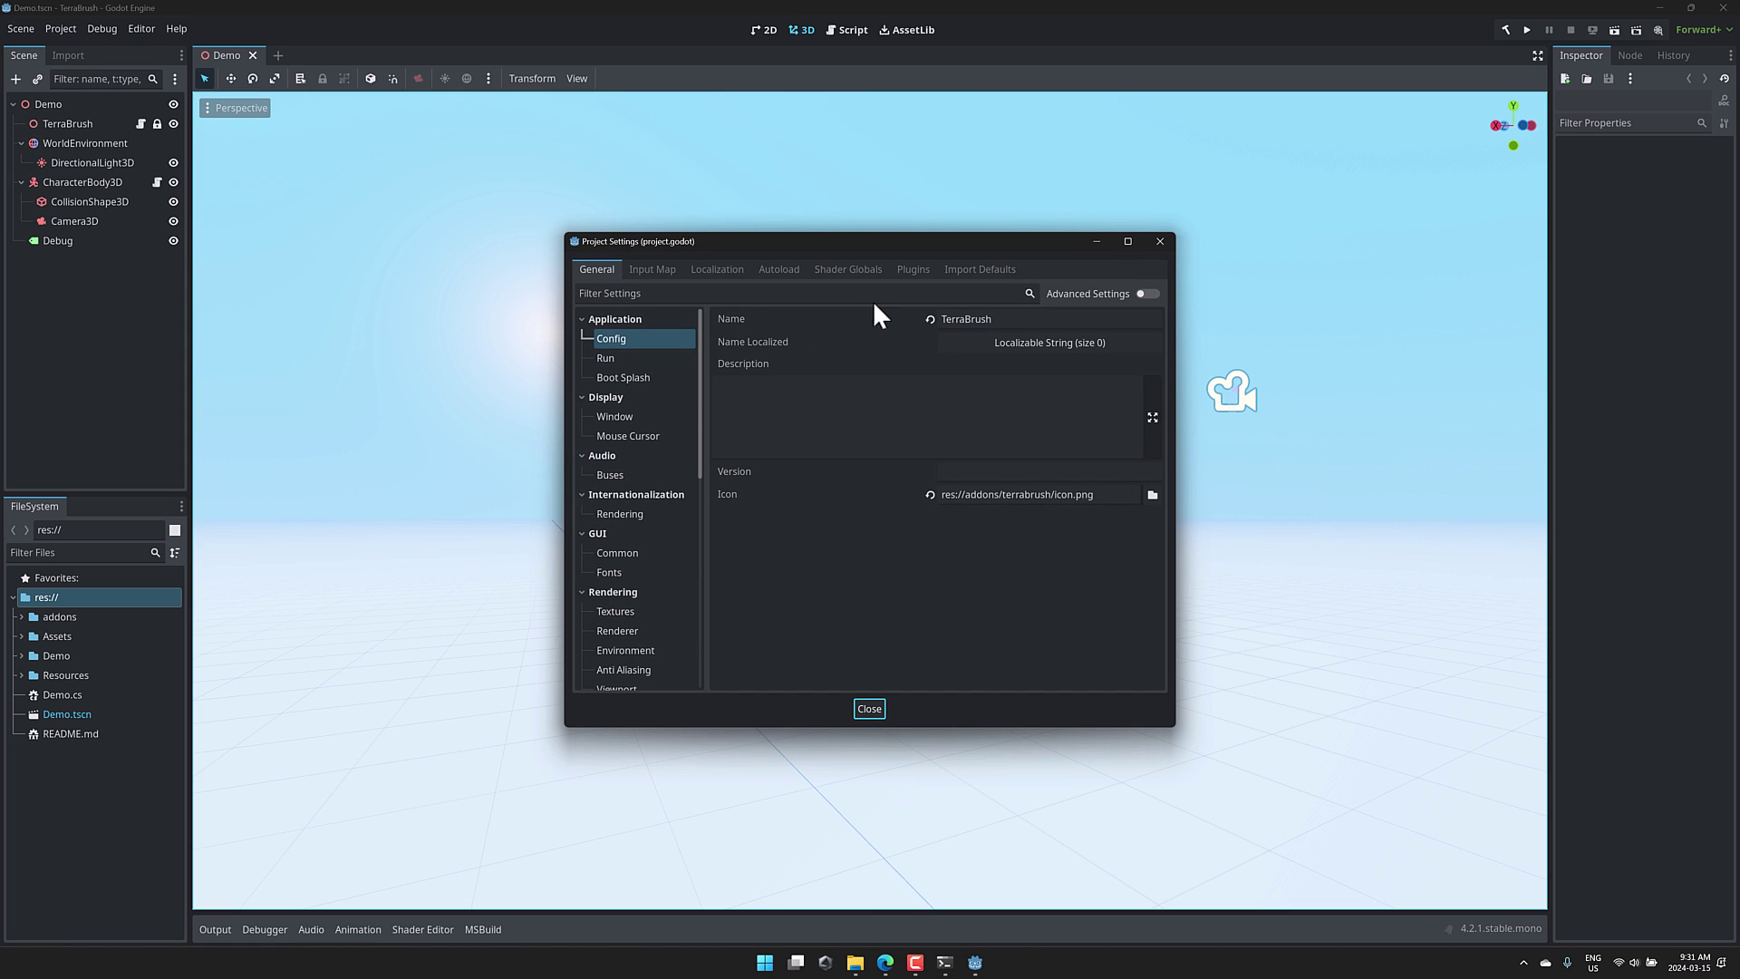
left_click(913, 271)
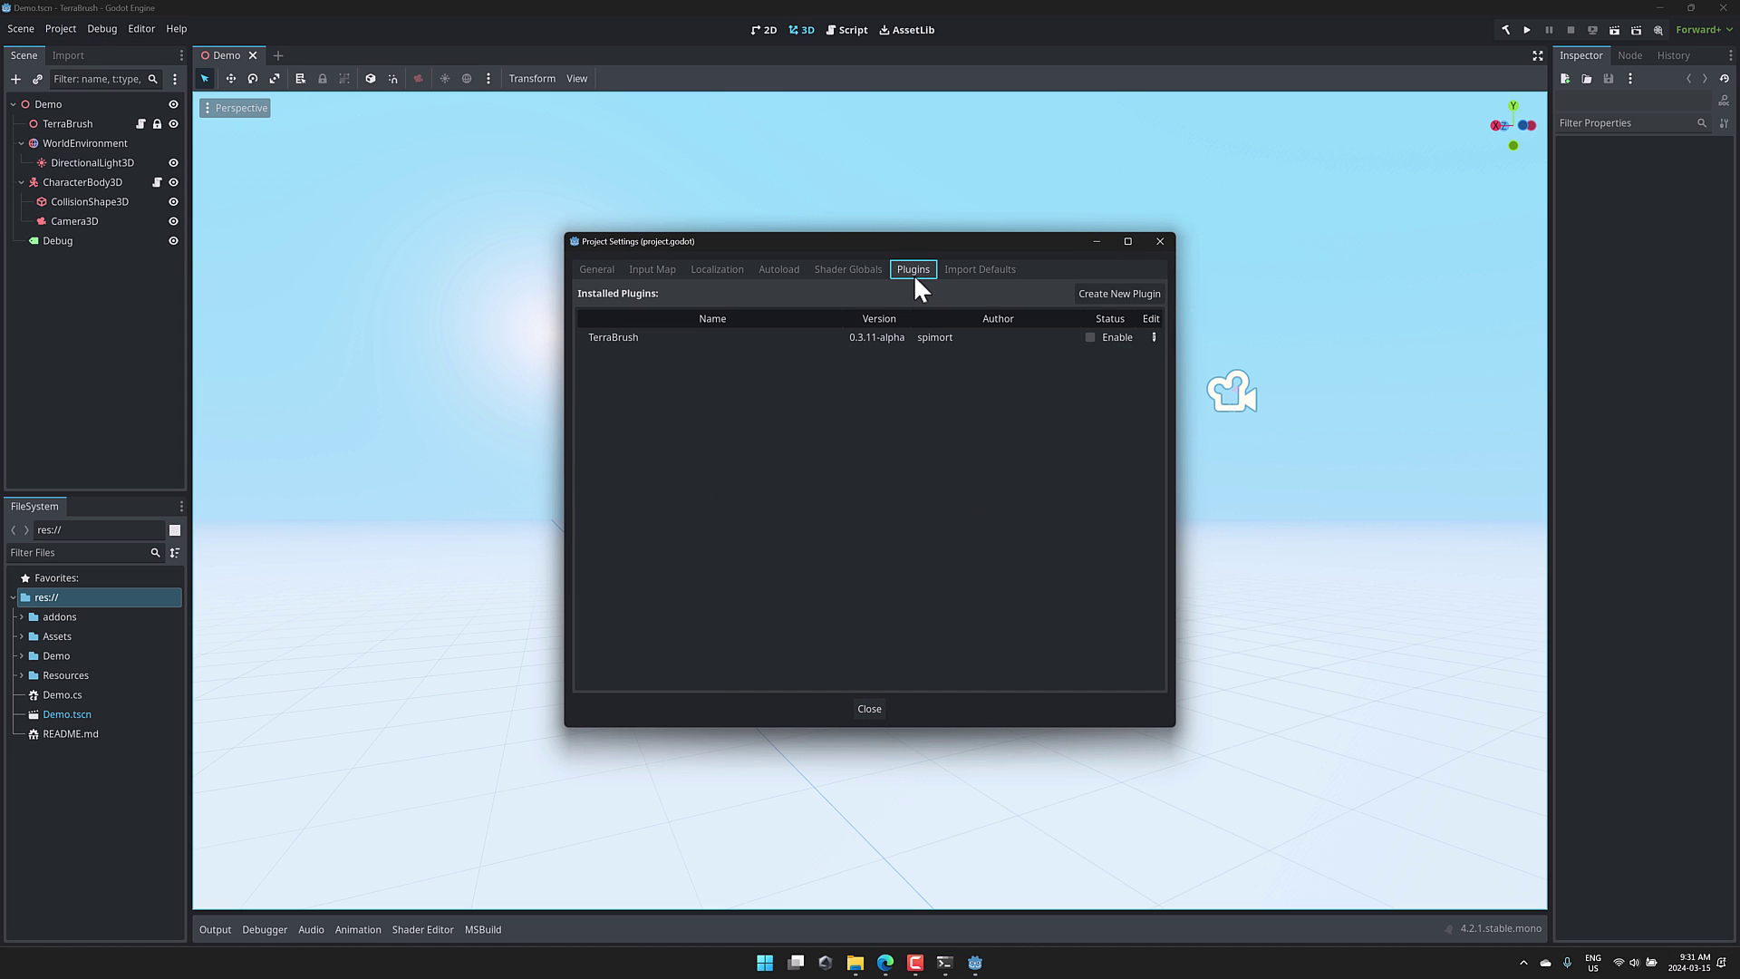
left_click(1091, 336)
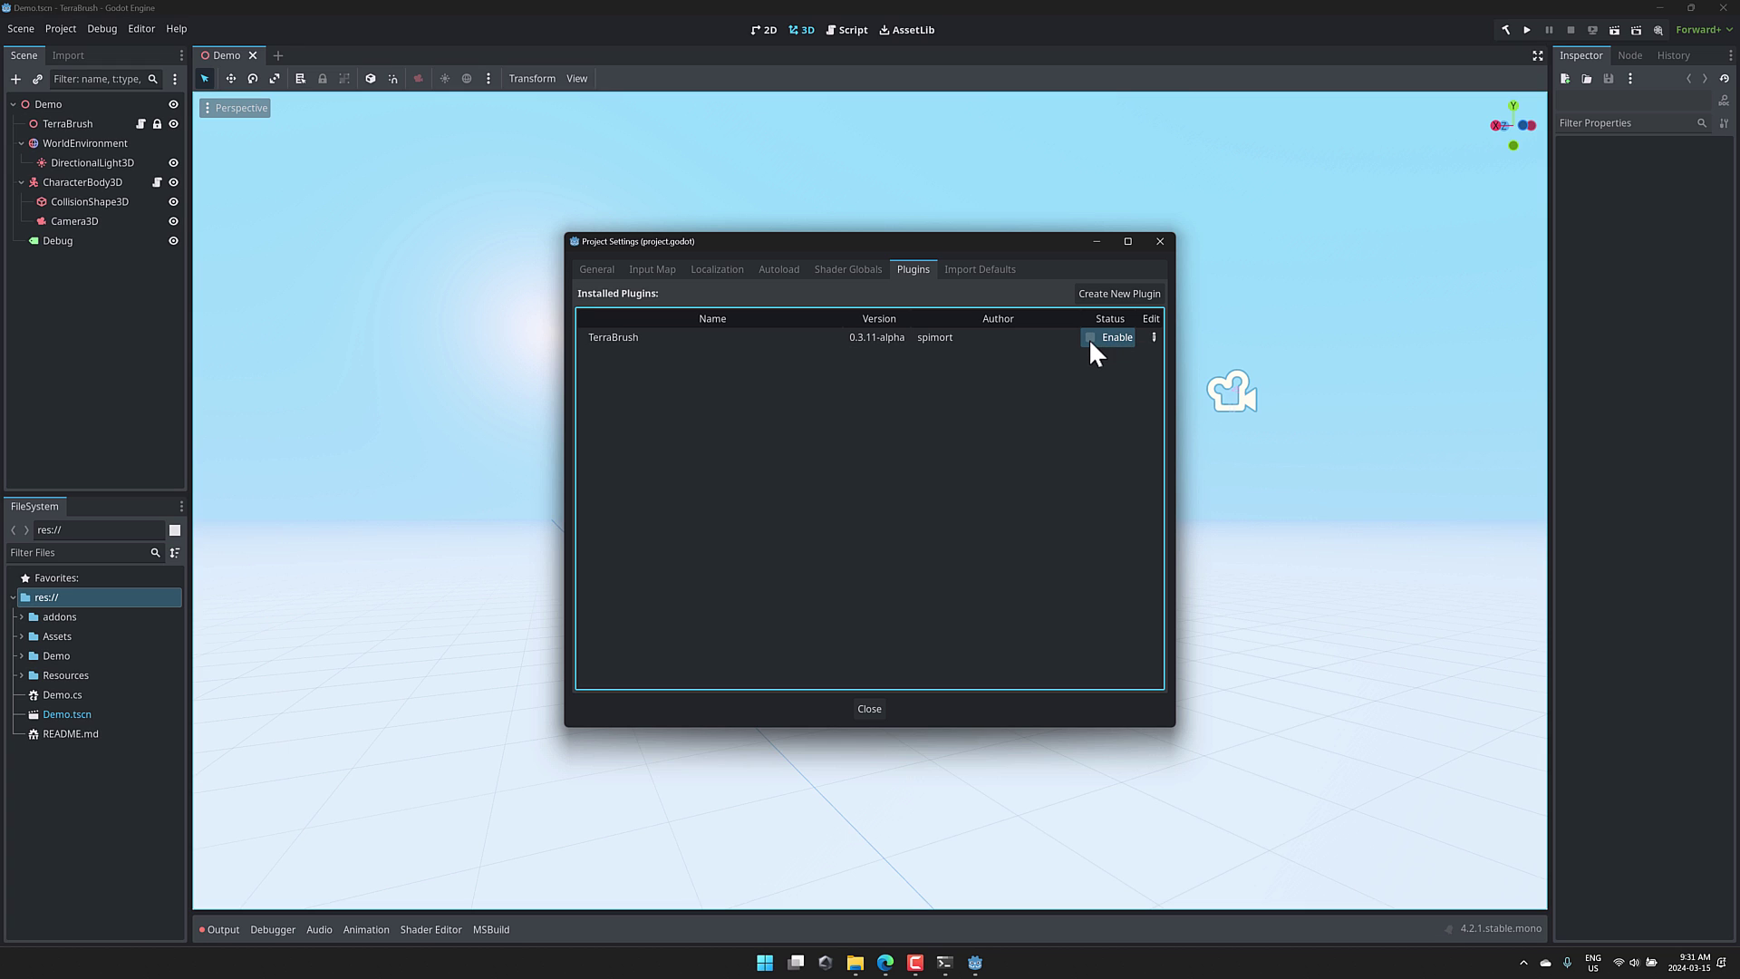
left_click(1160, 241)
left_click(1504, 29)
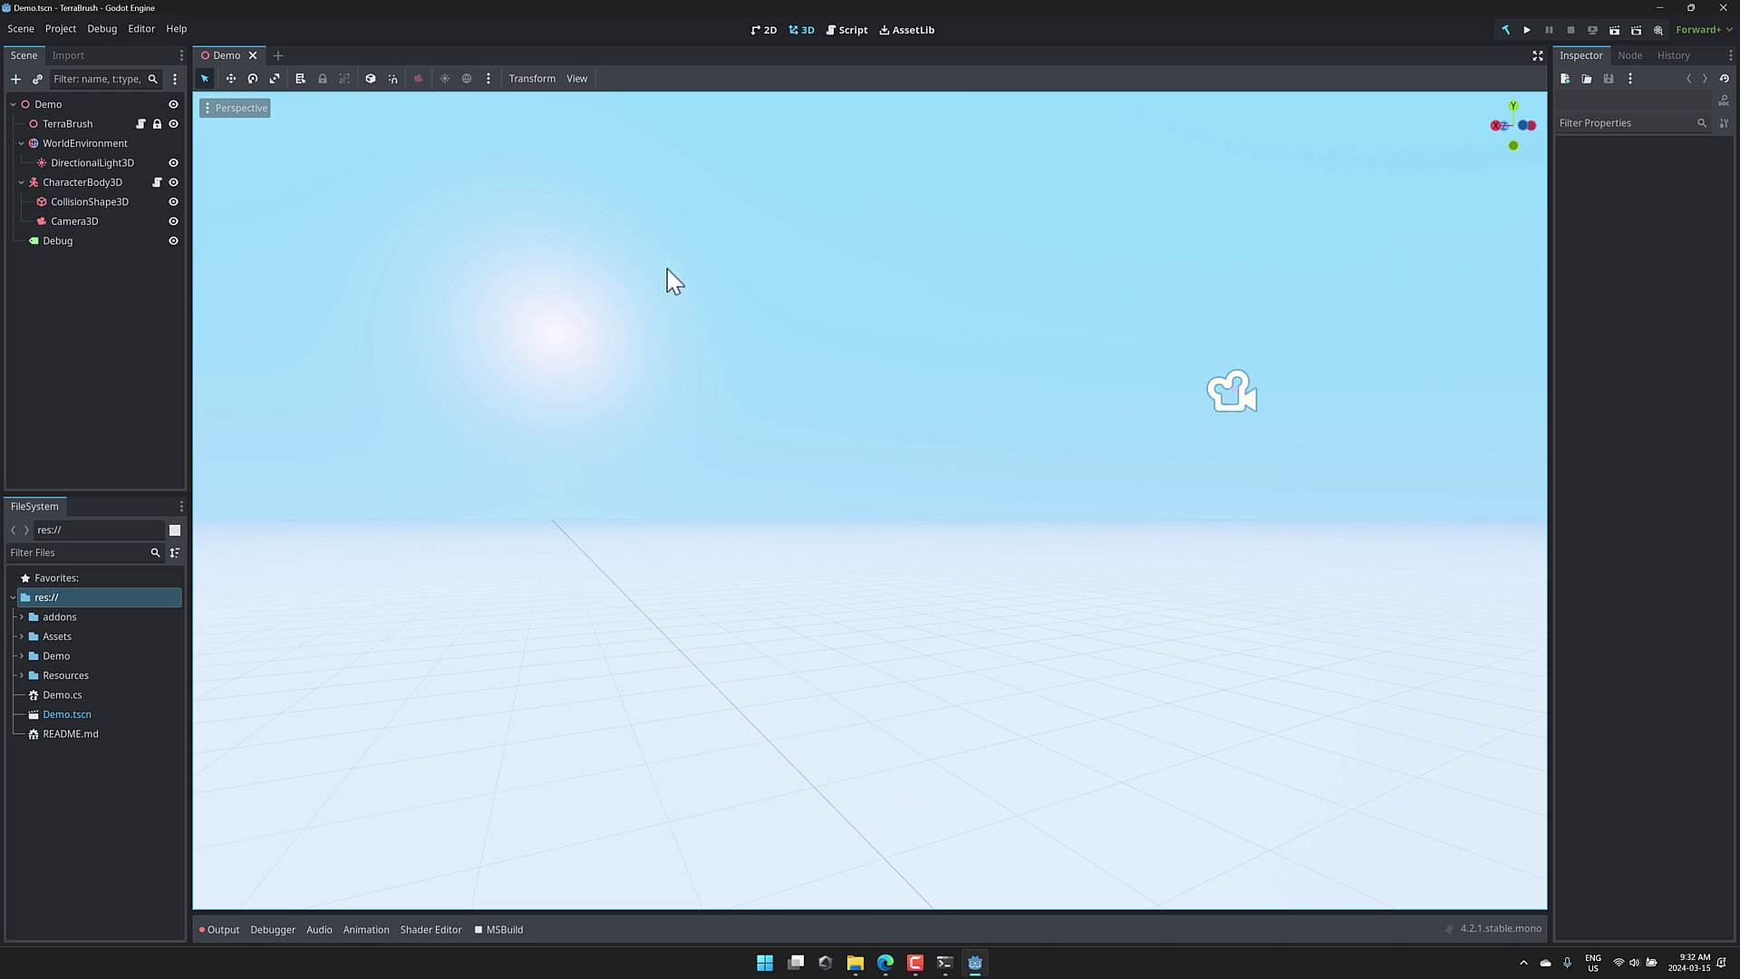
Re-enable the TerraBrush plugin in Project Settings after the build
left_click(60, 29)
left_click(64, 50)
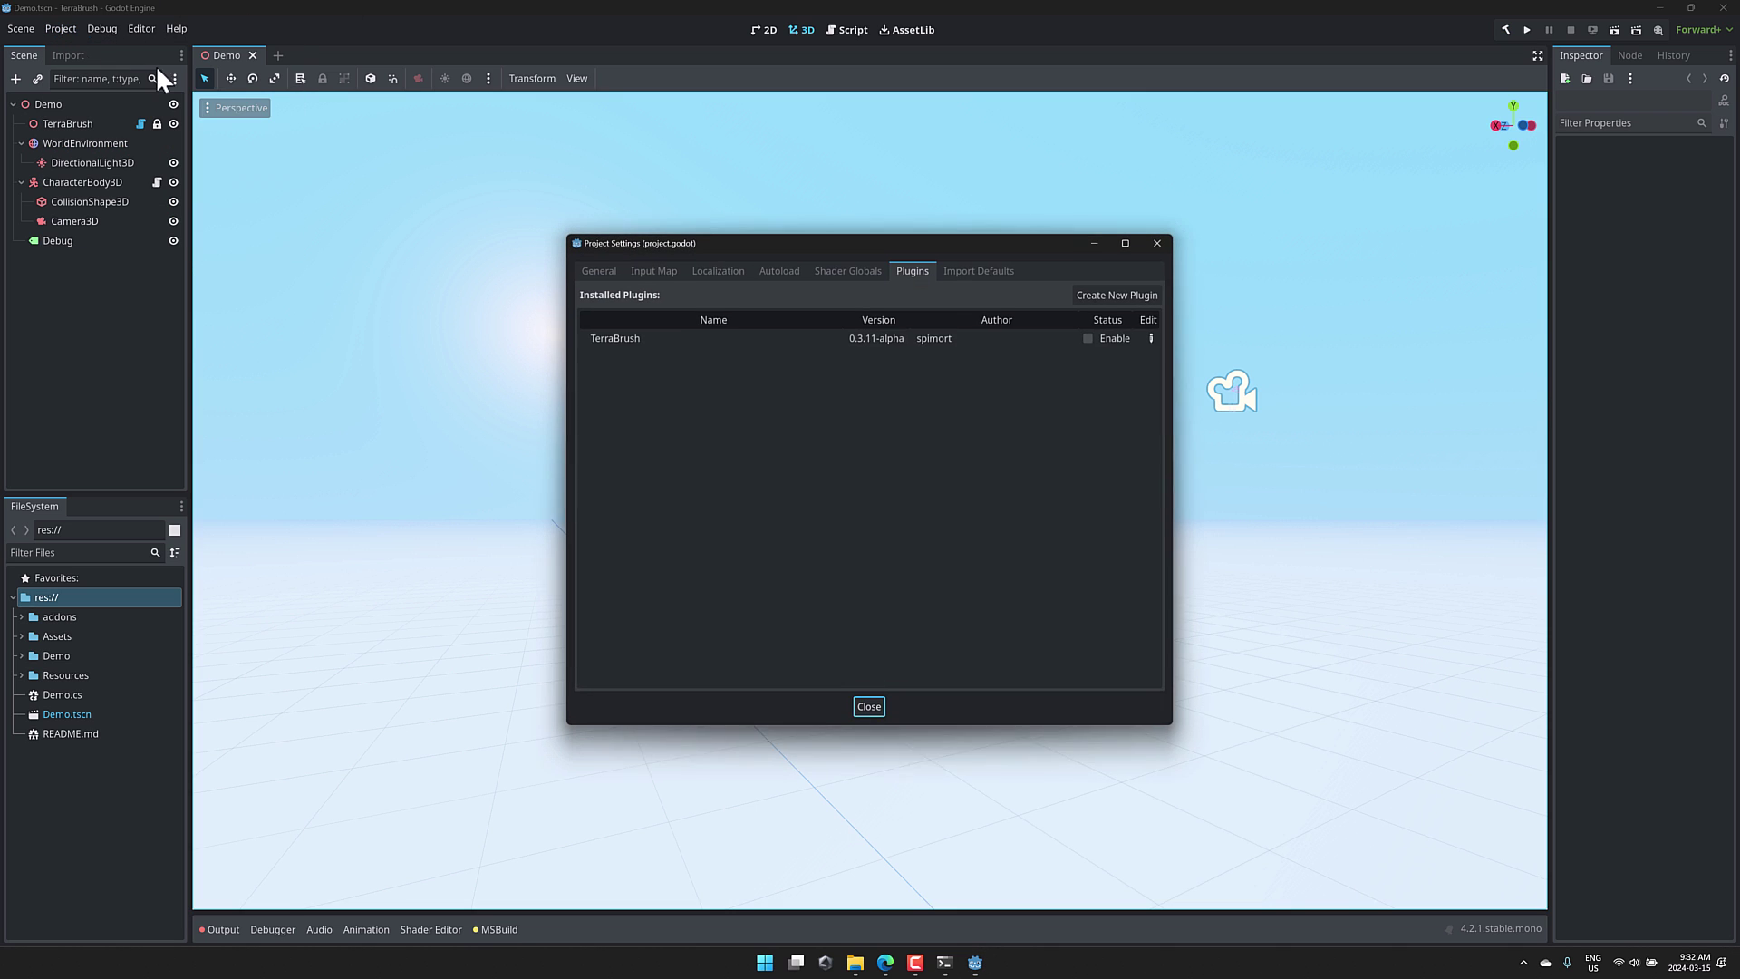
left_click(1092, 337)
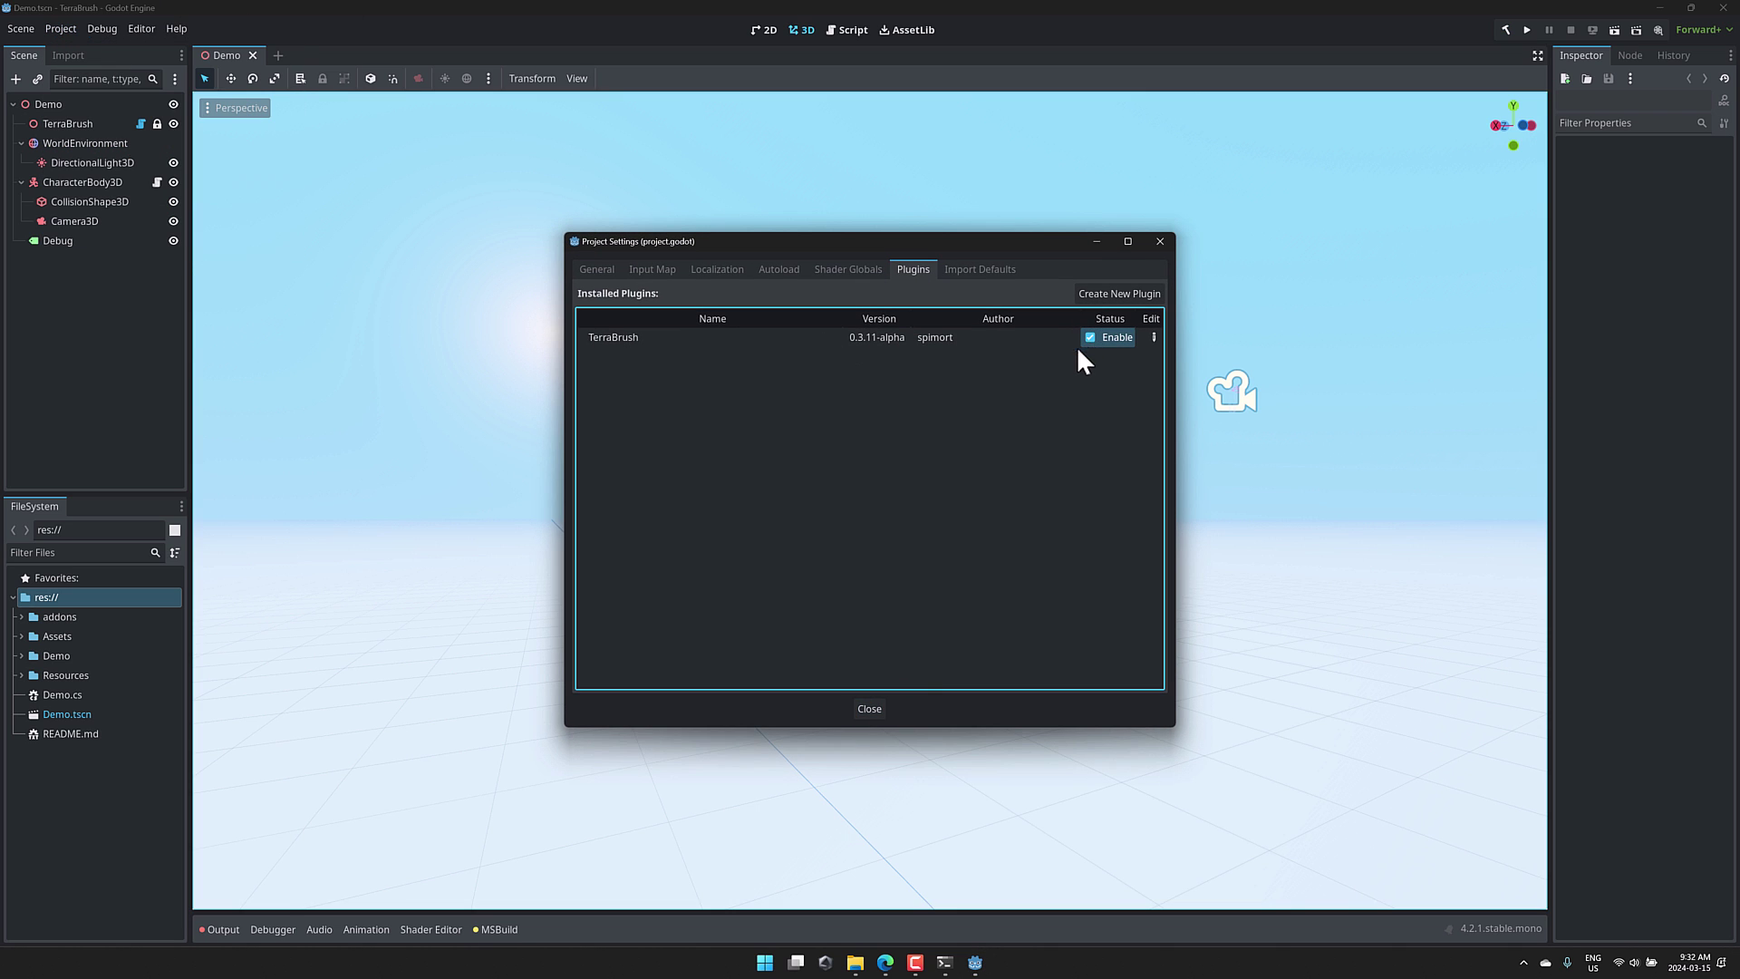
left_click(876, 709)
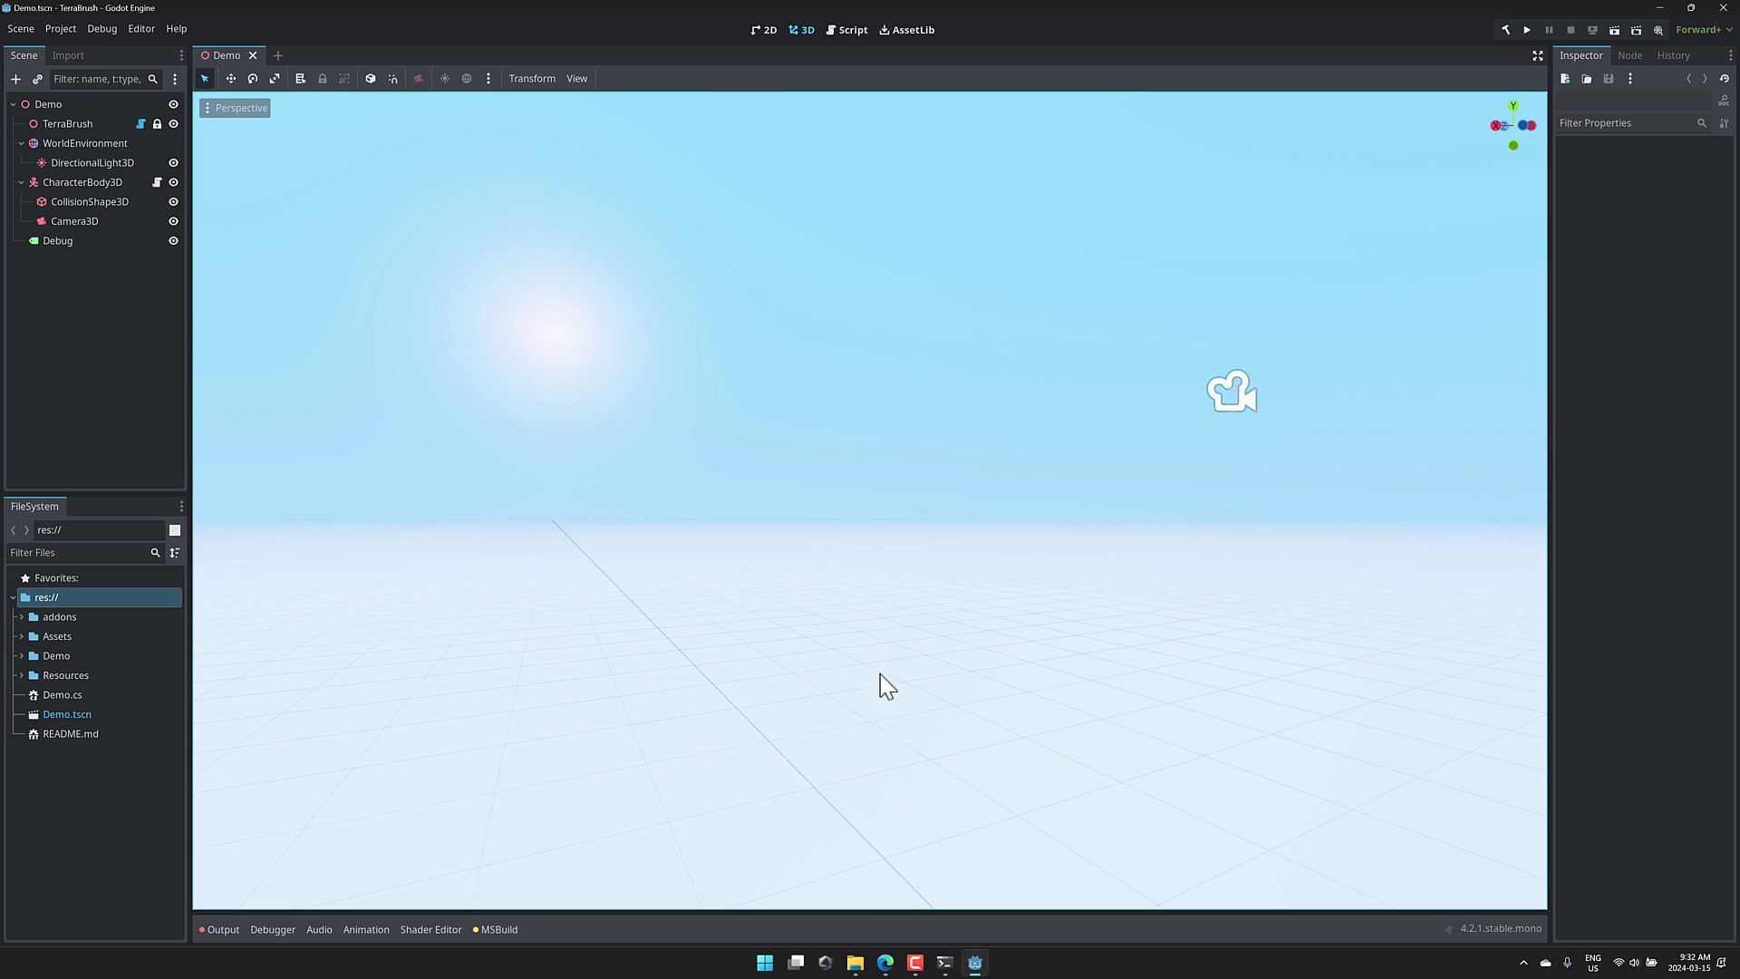
Quit the editor, relaunch Godot from File Explorer and open the TerraBrush project
left_click(1727, 11)
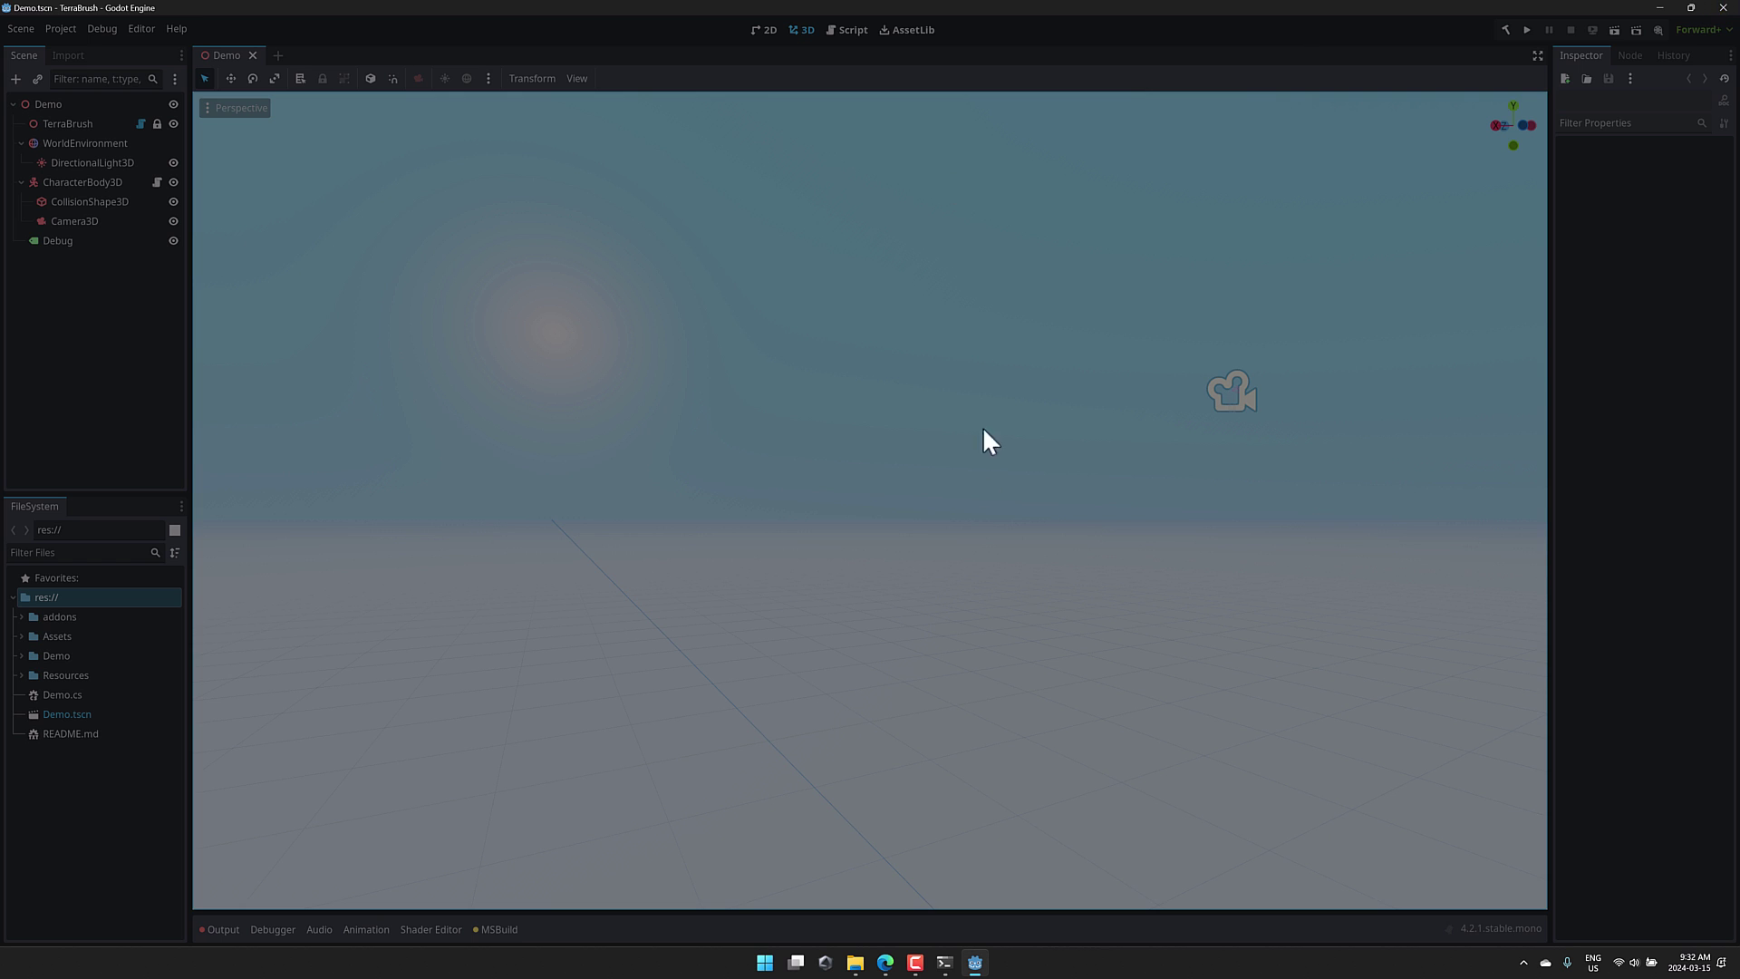
left_click(976, 487)
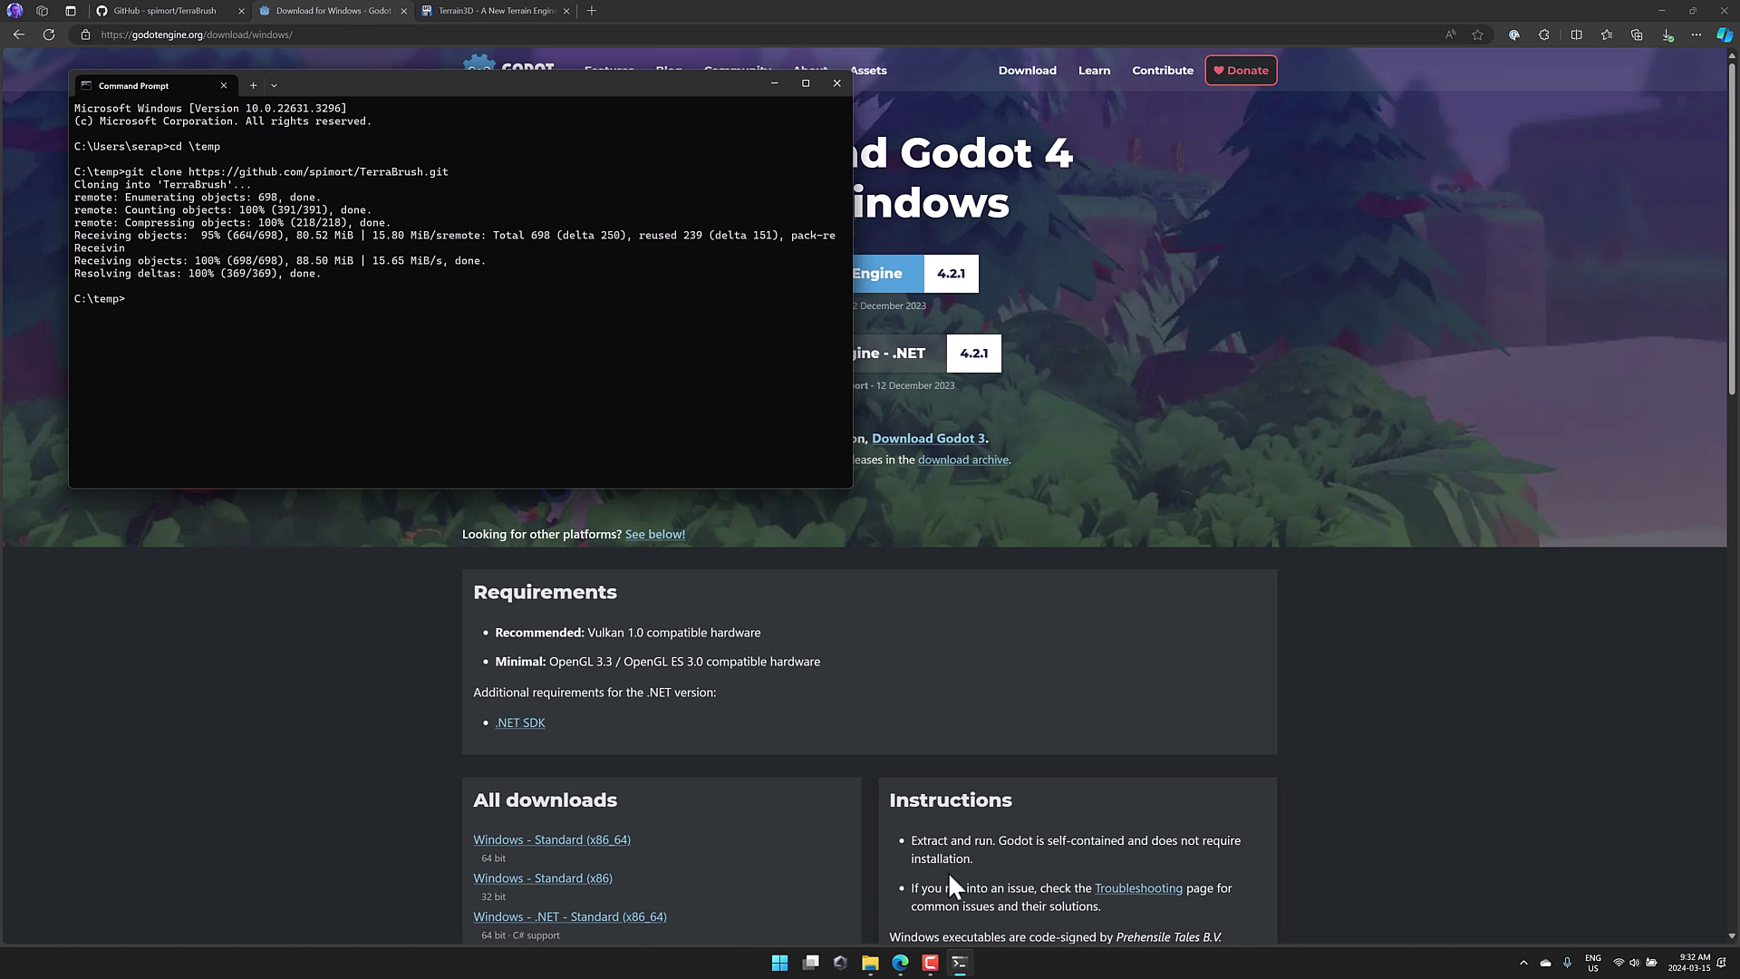
left_click(870, 962)
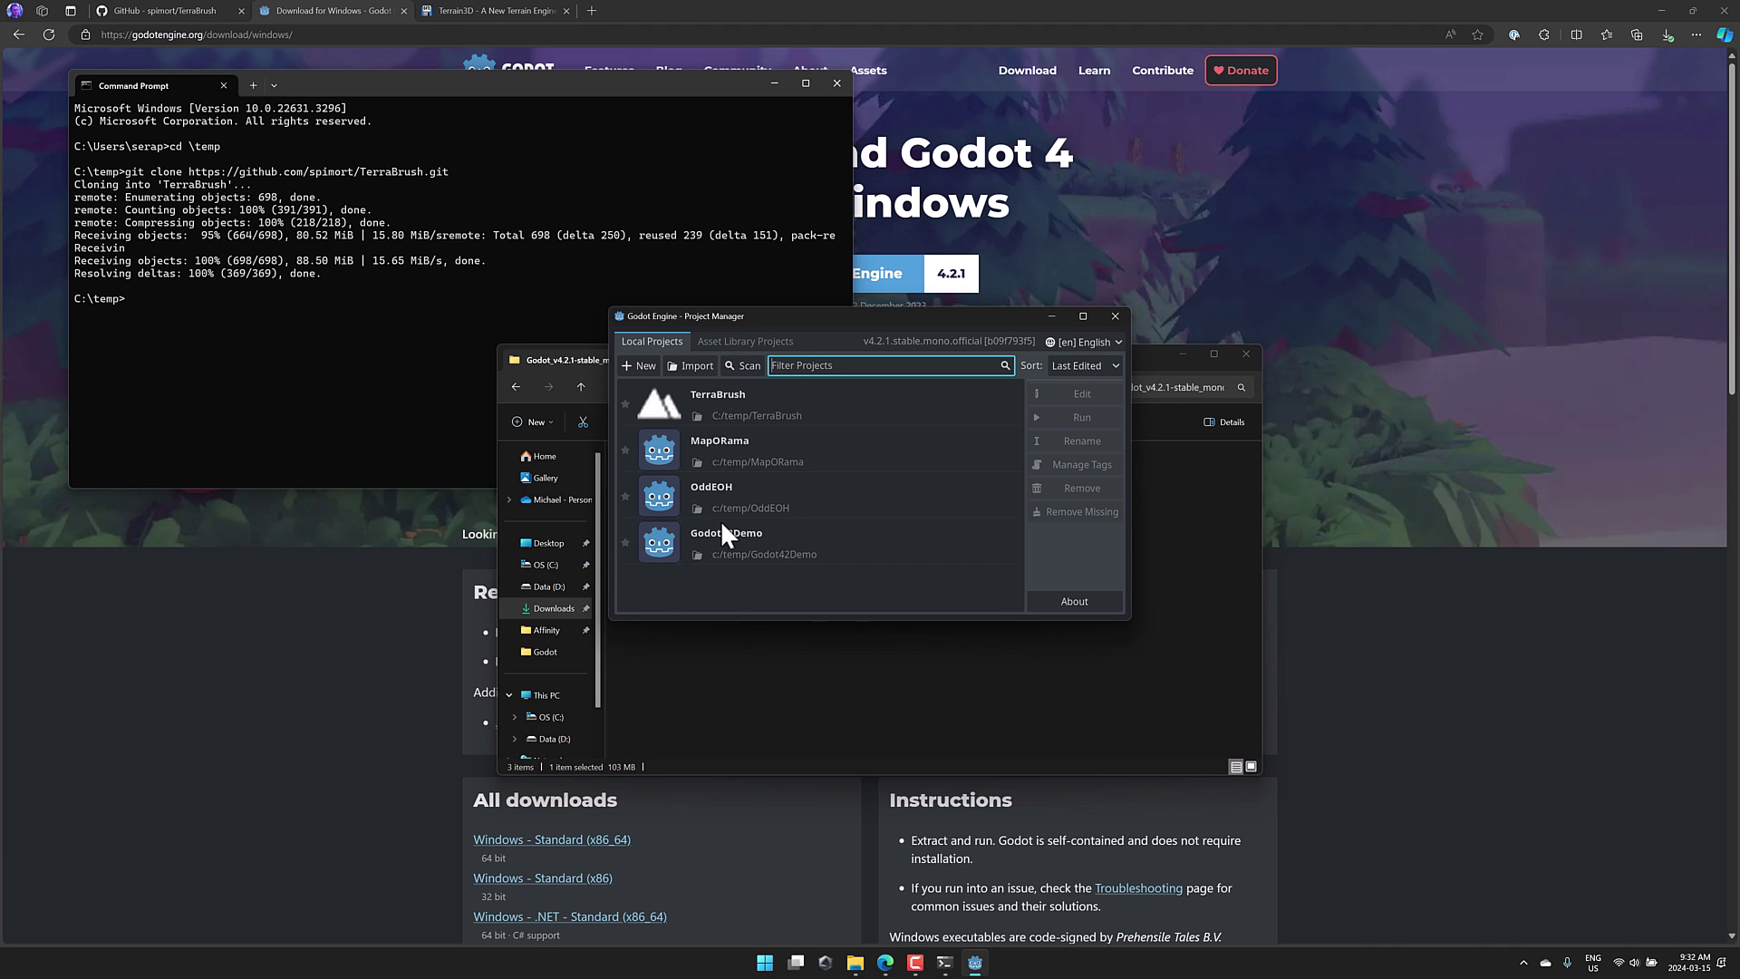
double_click(725, 400)
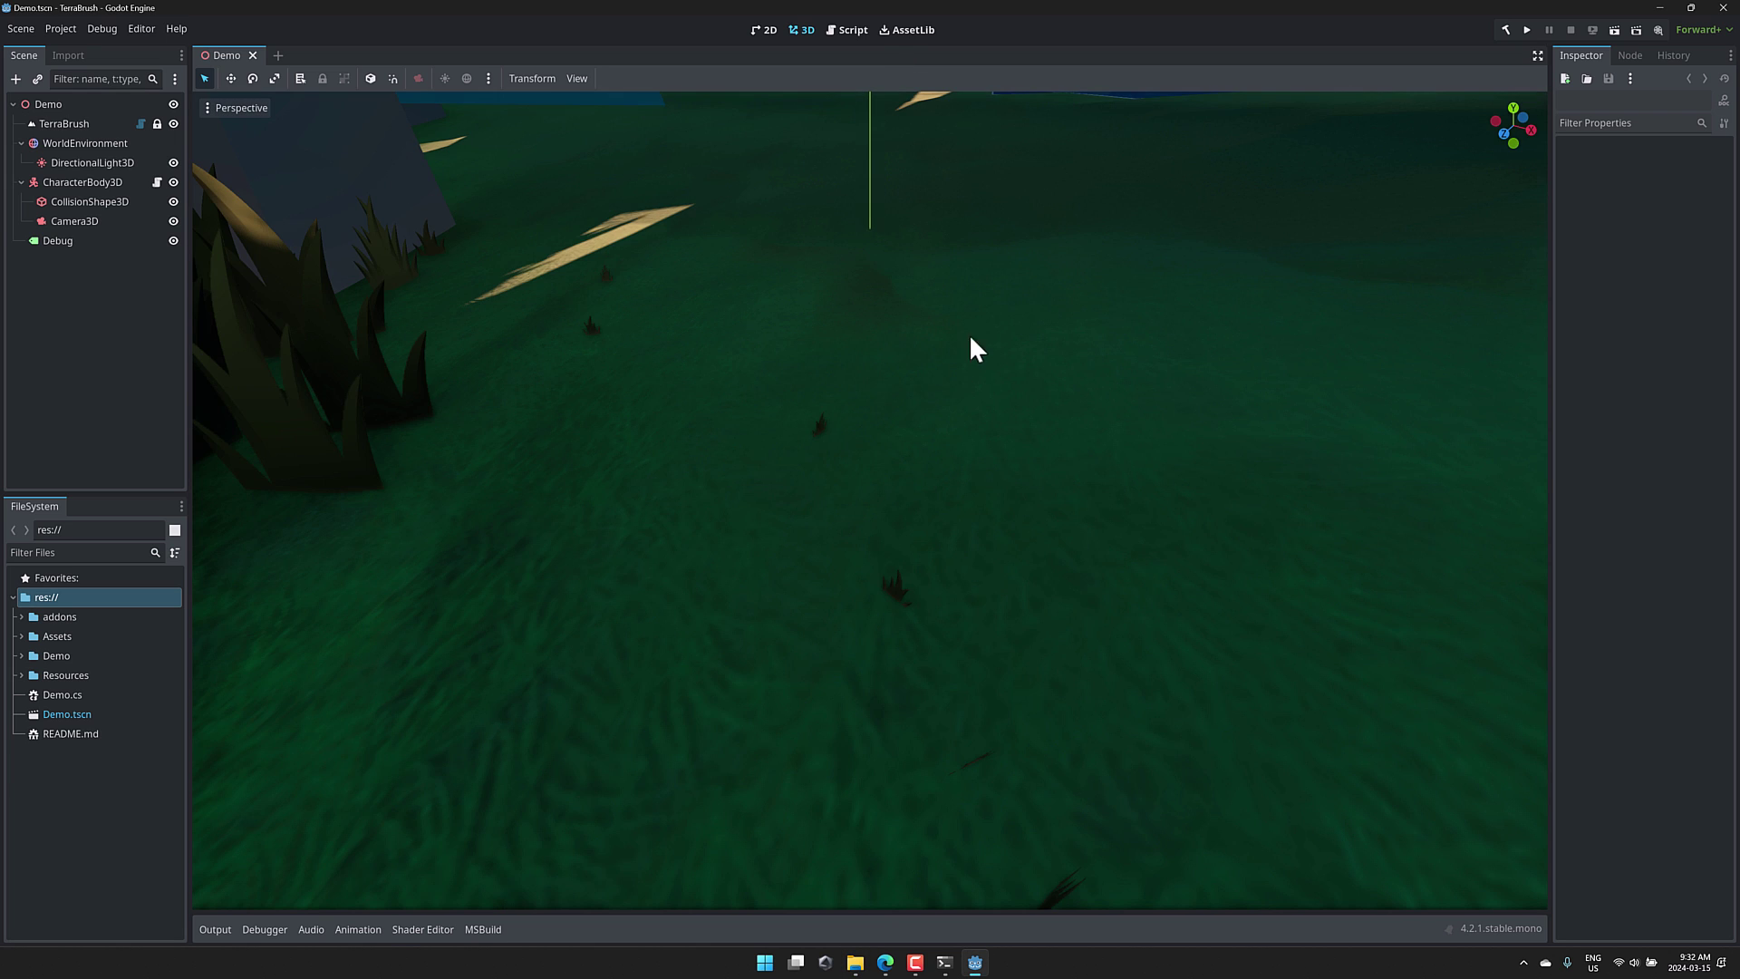
Select the TerraBrush node and inspect its five Texture Sets in the Inspector
right_click_drag(977, 322, 977, 322)
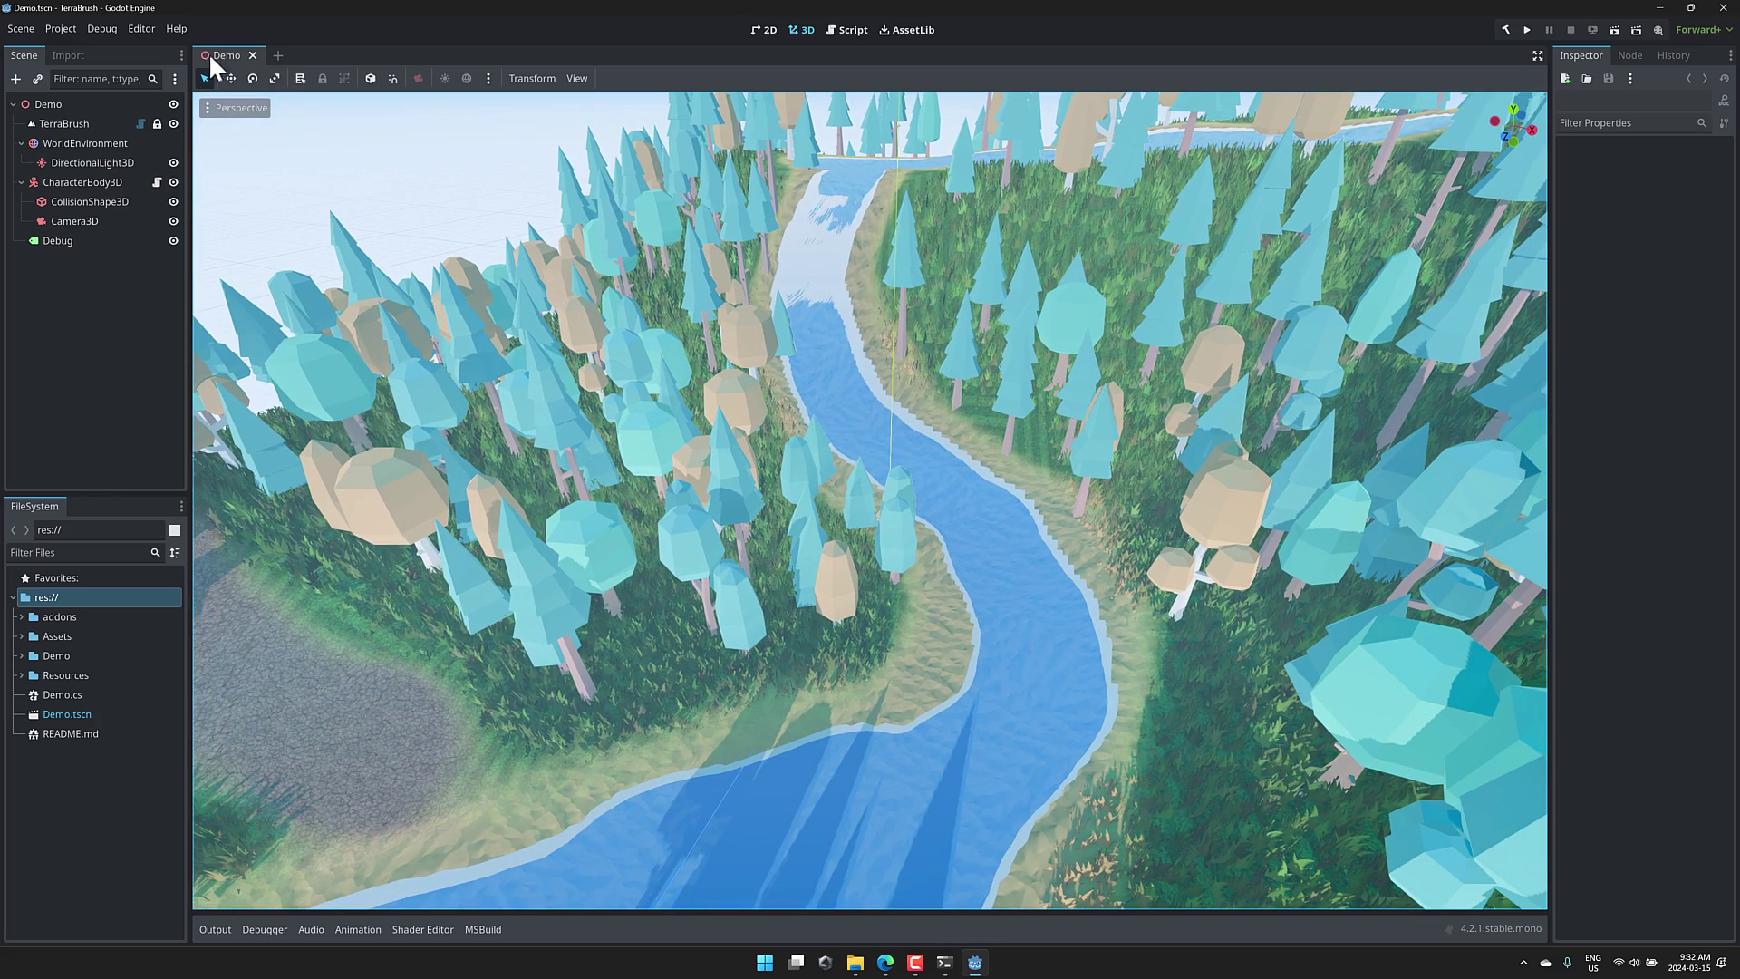
left_click(58, 123)
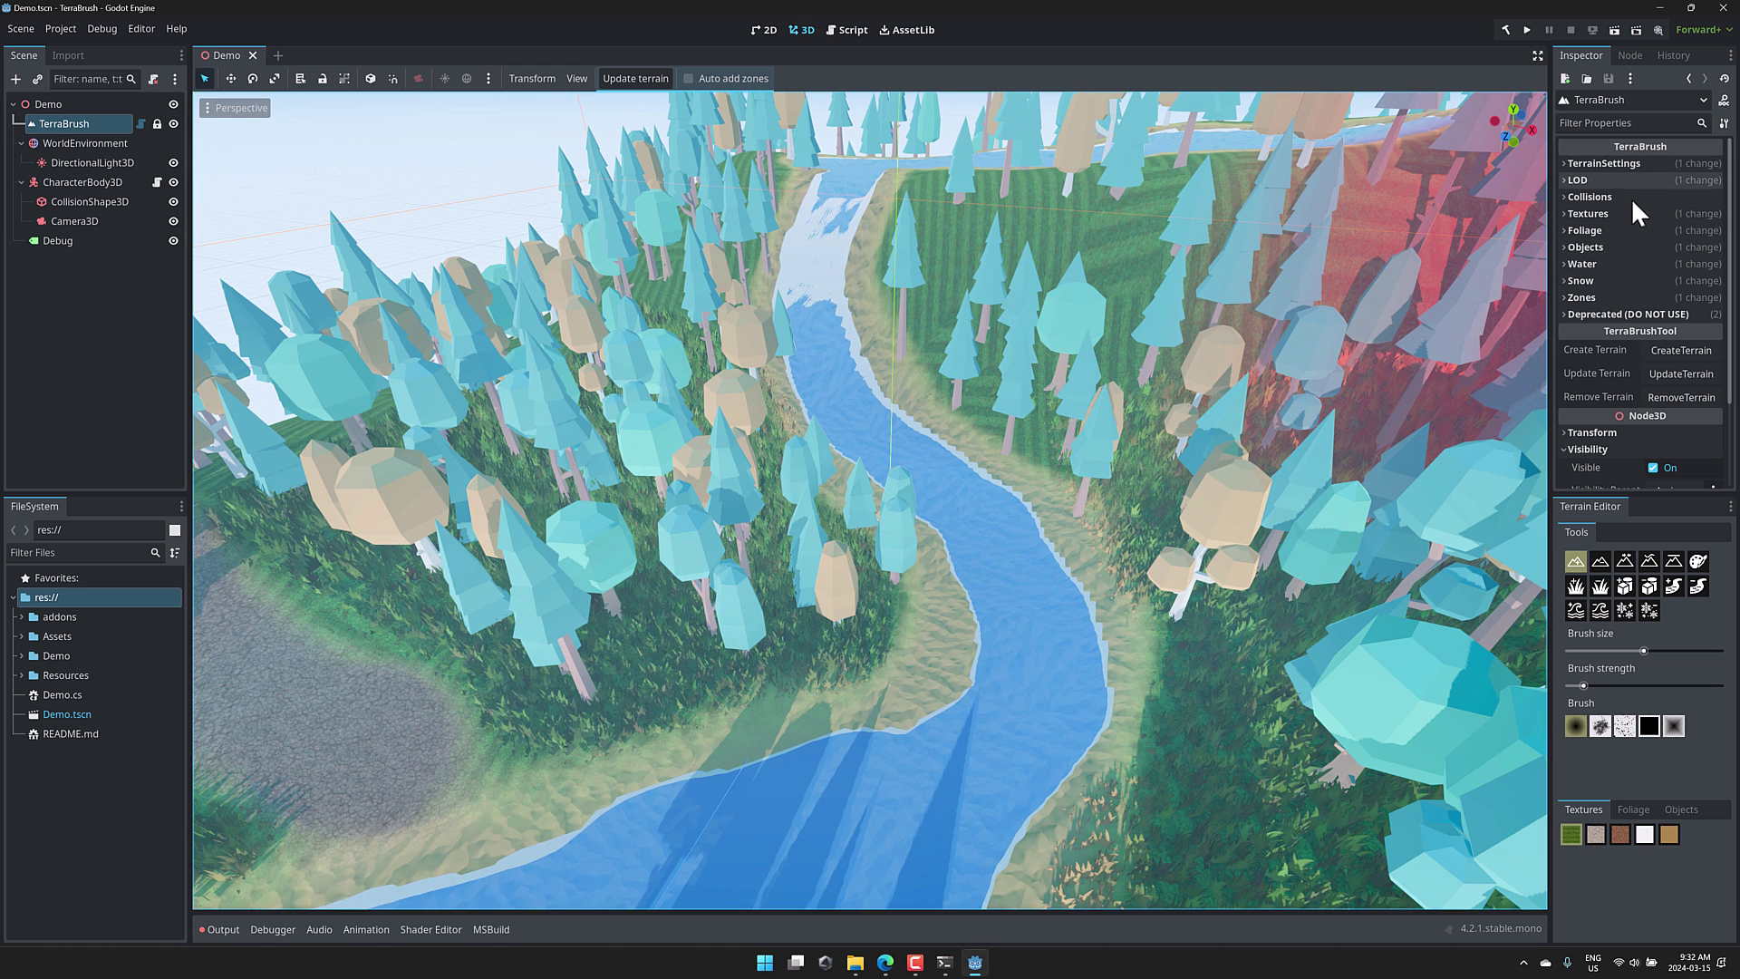
left_click(1569, 217)
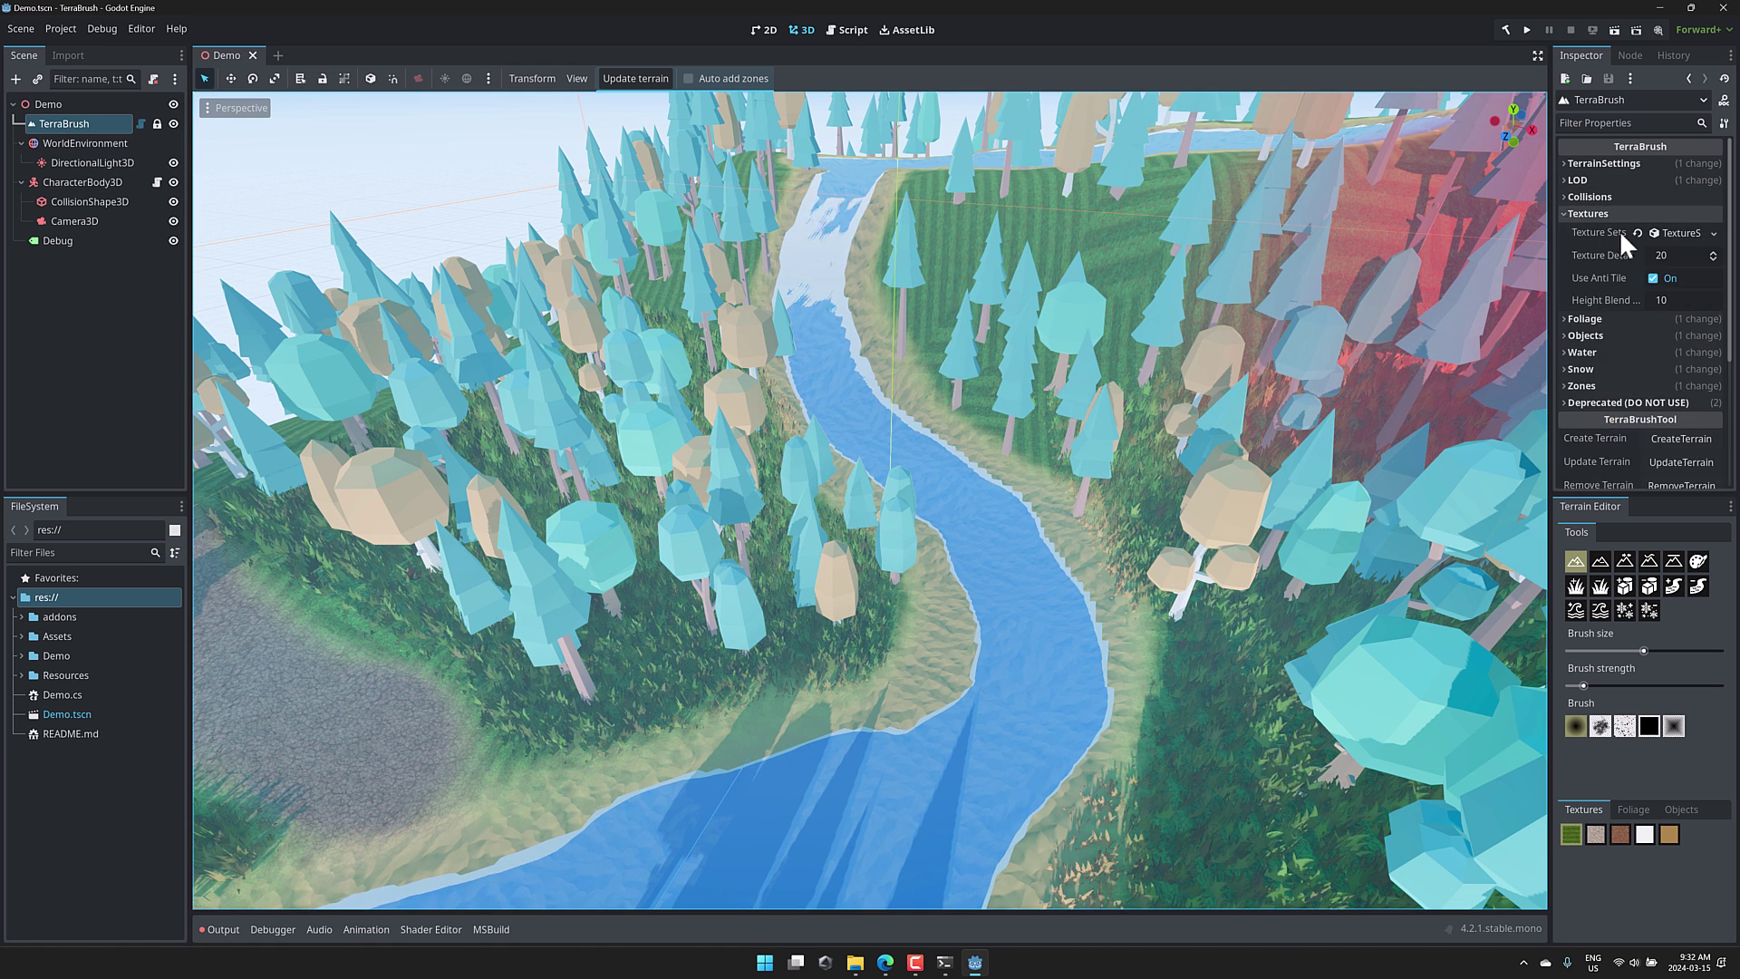
left_click(1691, 230)
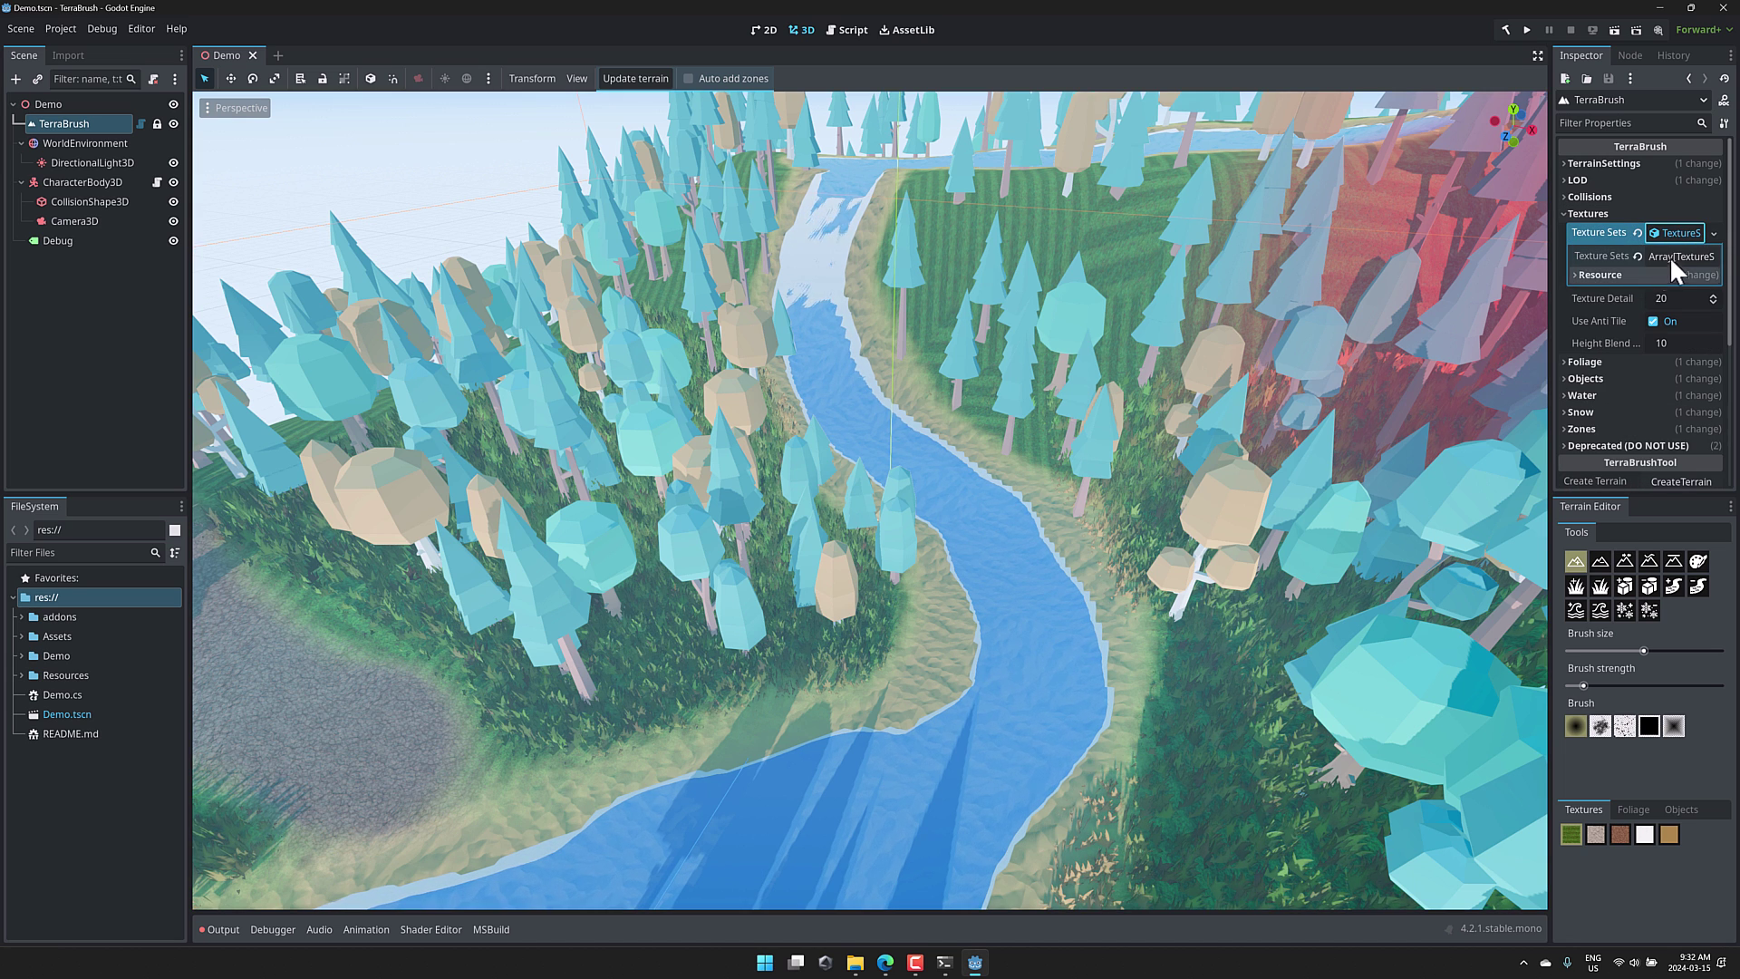
left_click(1670, 257)
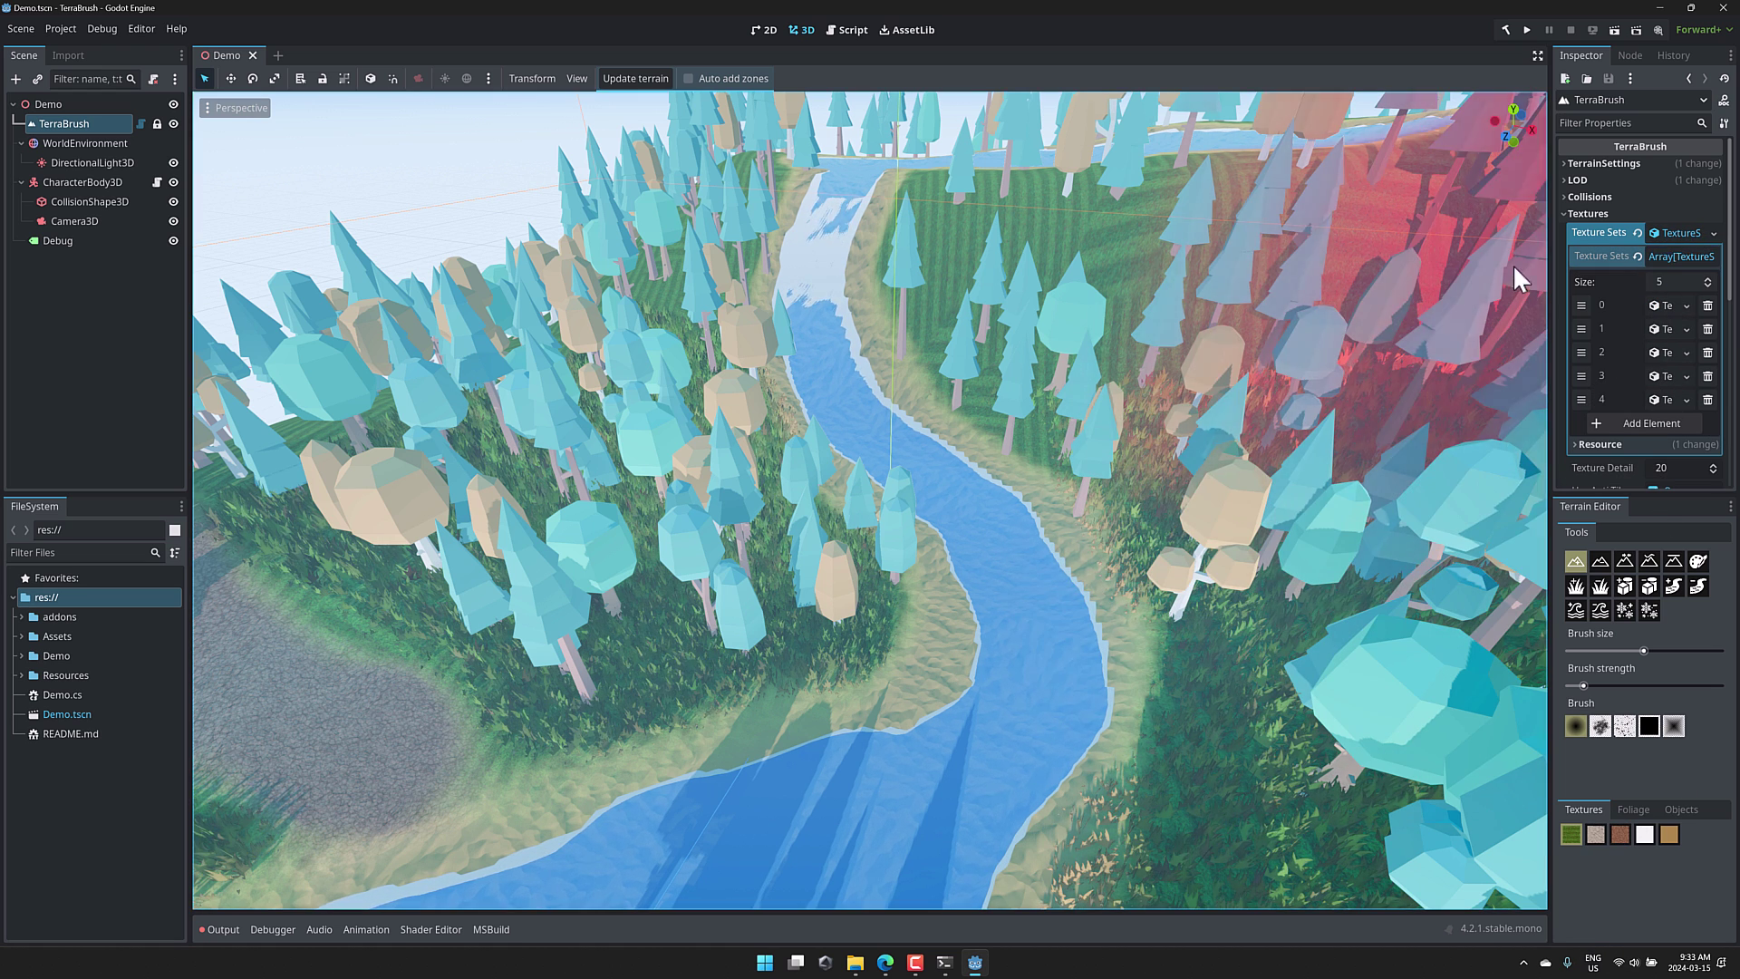
left_click(1564, 213)
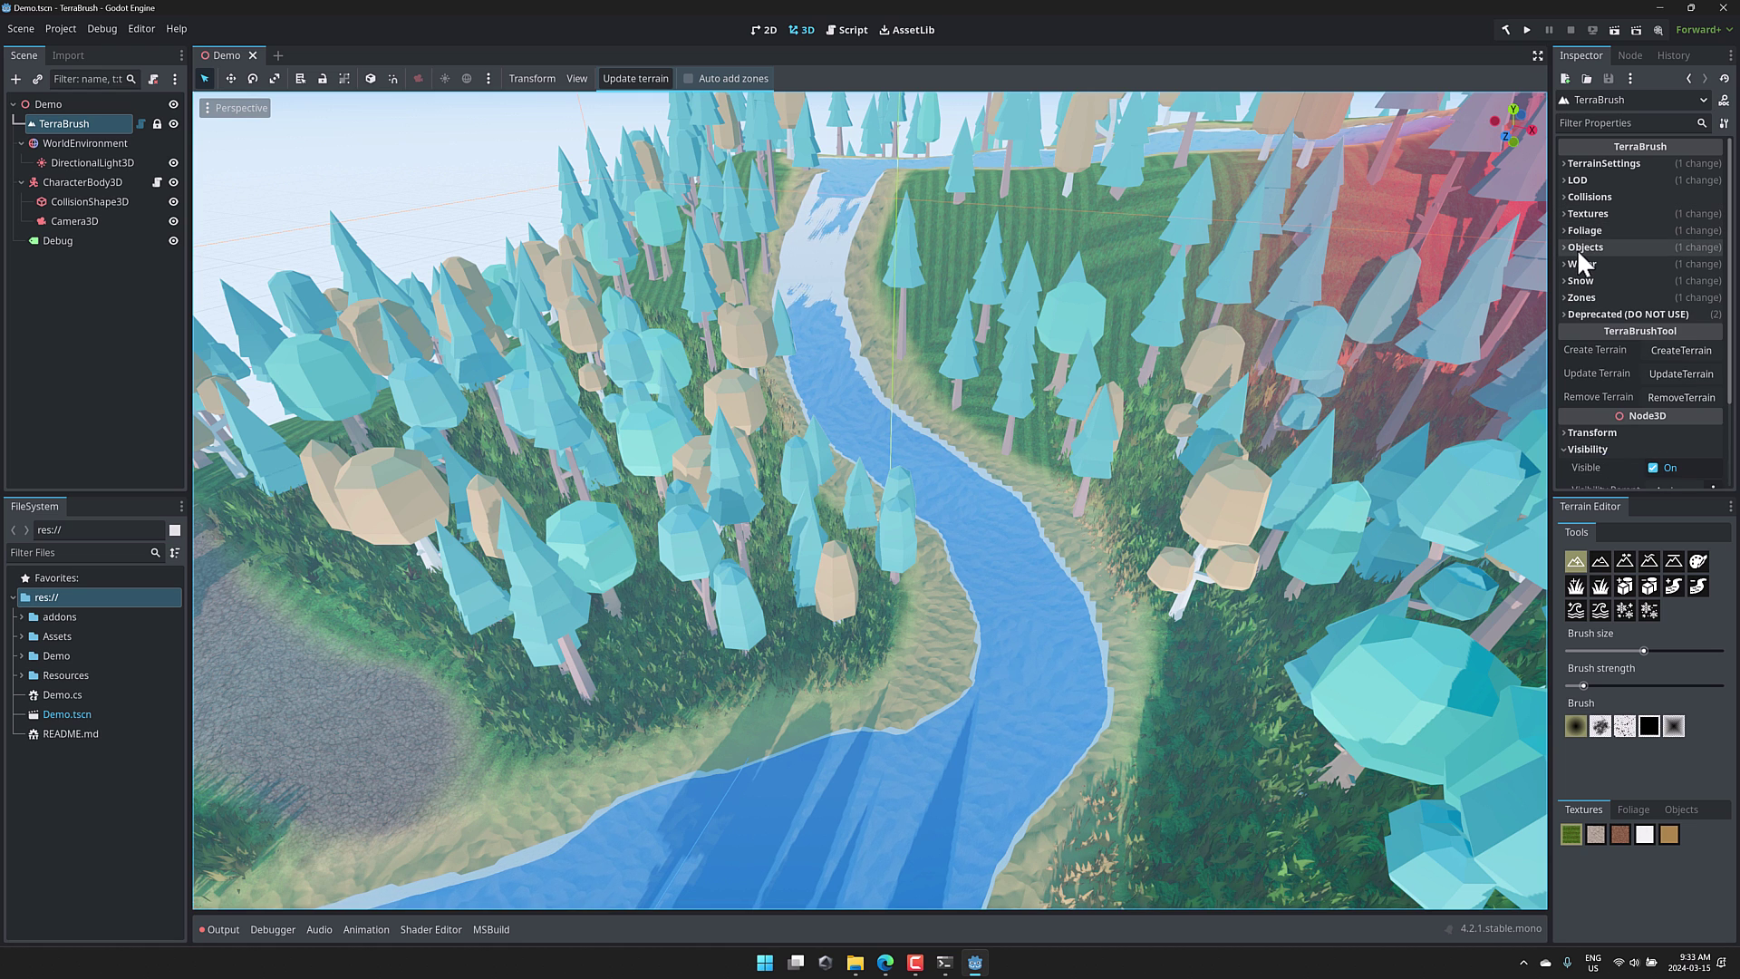
Expand object entry 0, then view the Foliage, Objects and Textures palettes
left_click(1575, 245)
left_click(1673, 288)
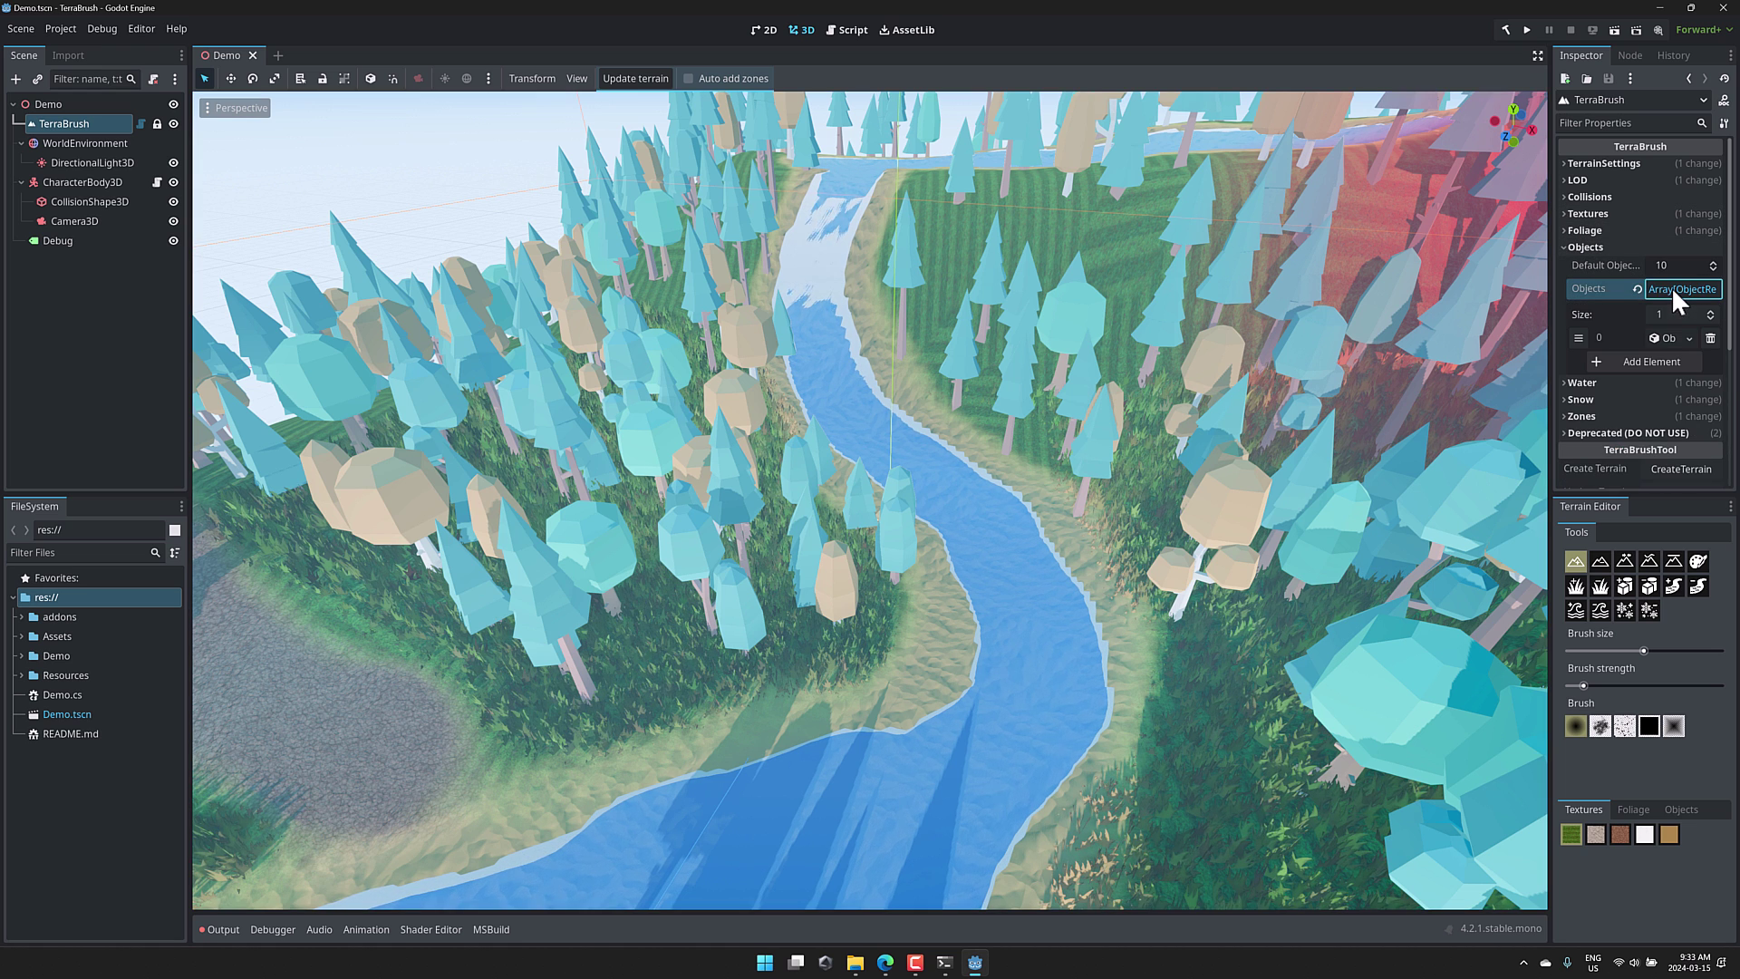
left_click(1672, 336)
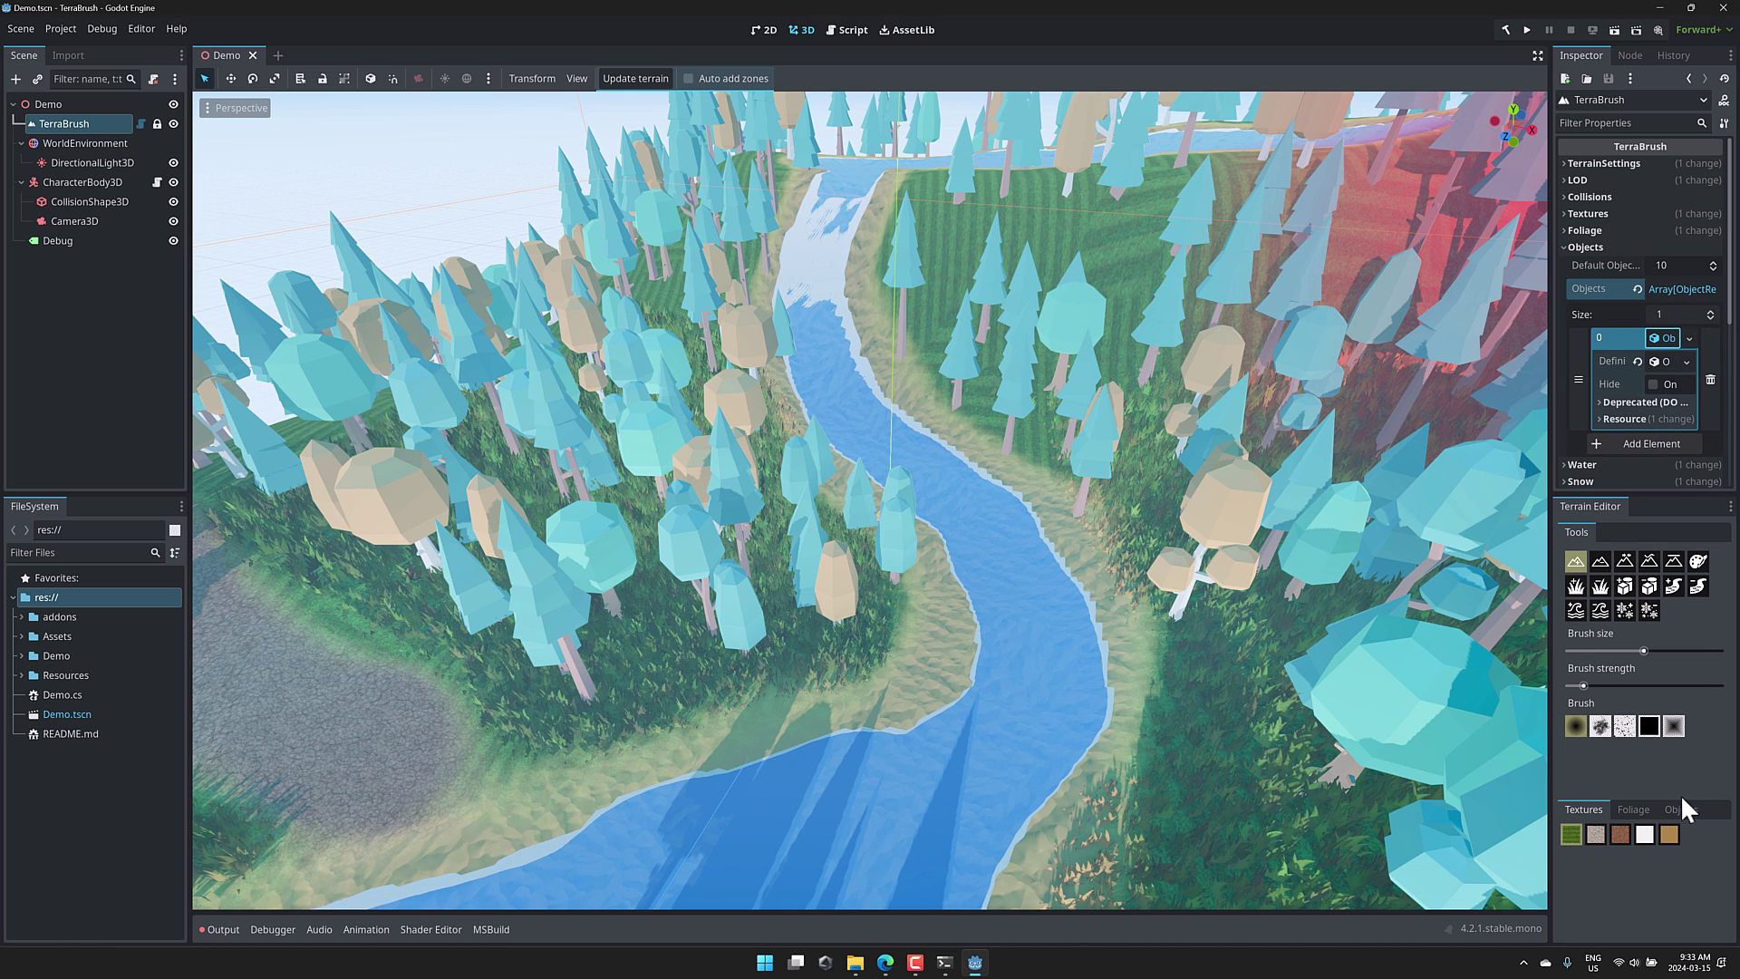
left_click(1634, 809)
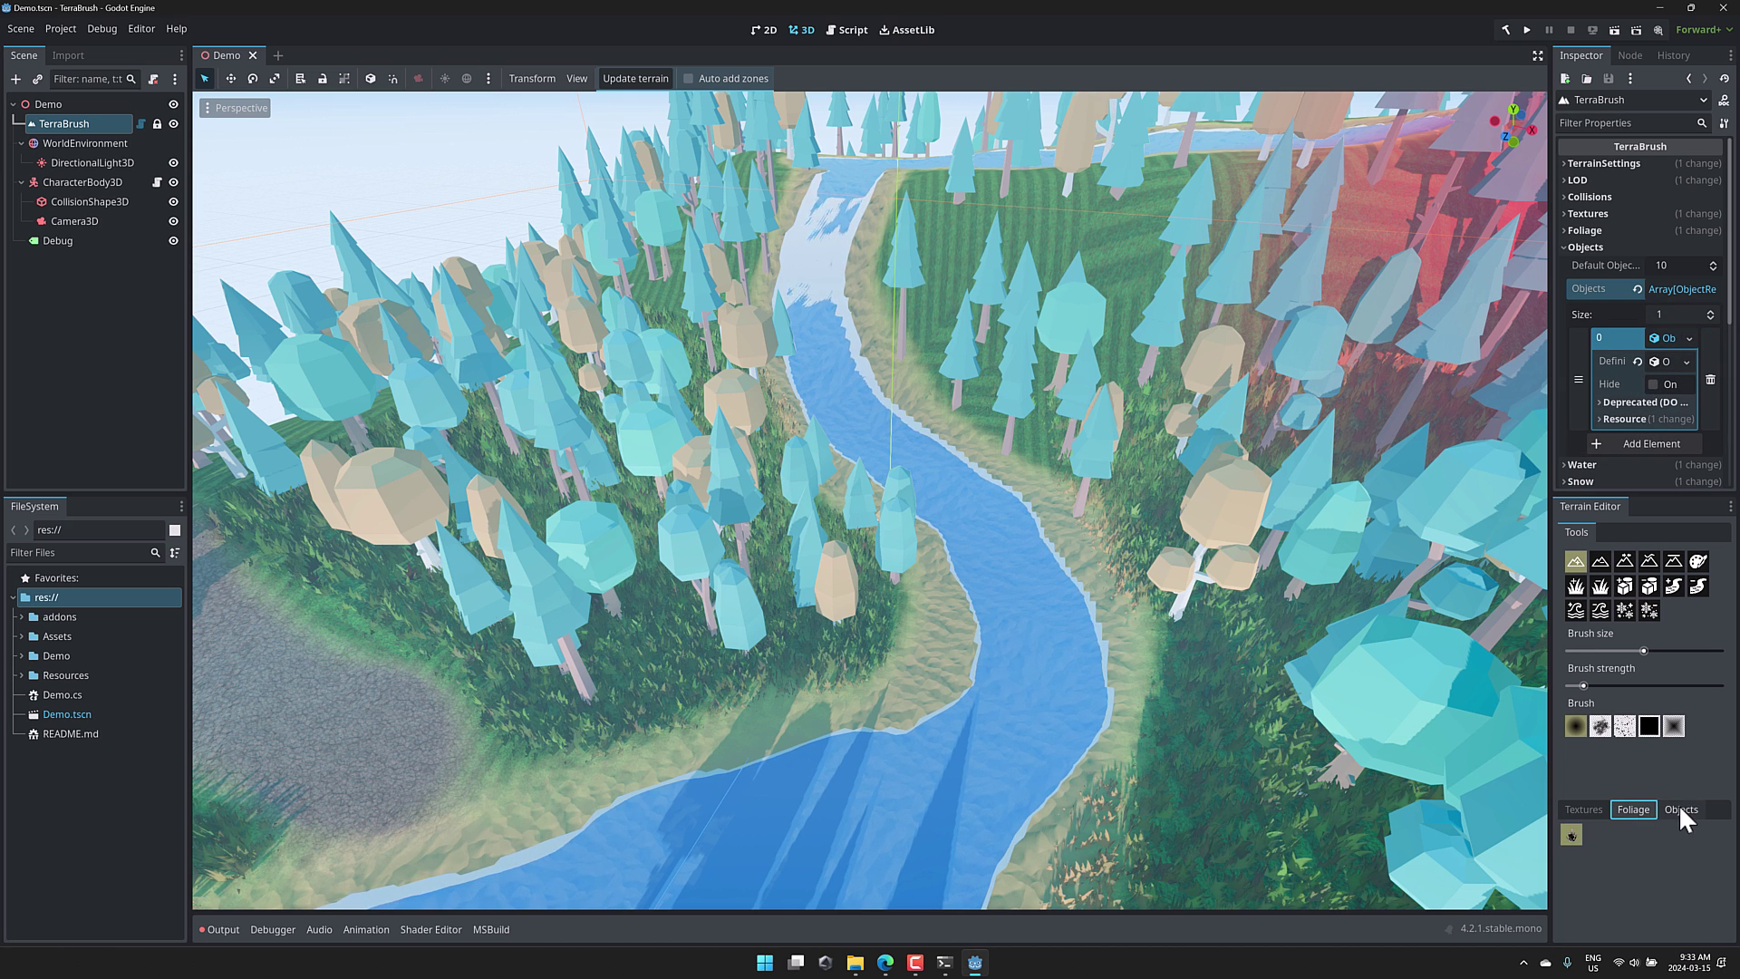
left_click(1679, 807)
left_click(1586, 808)
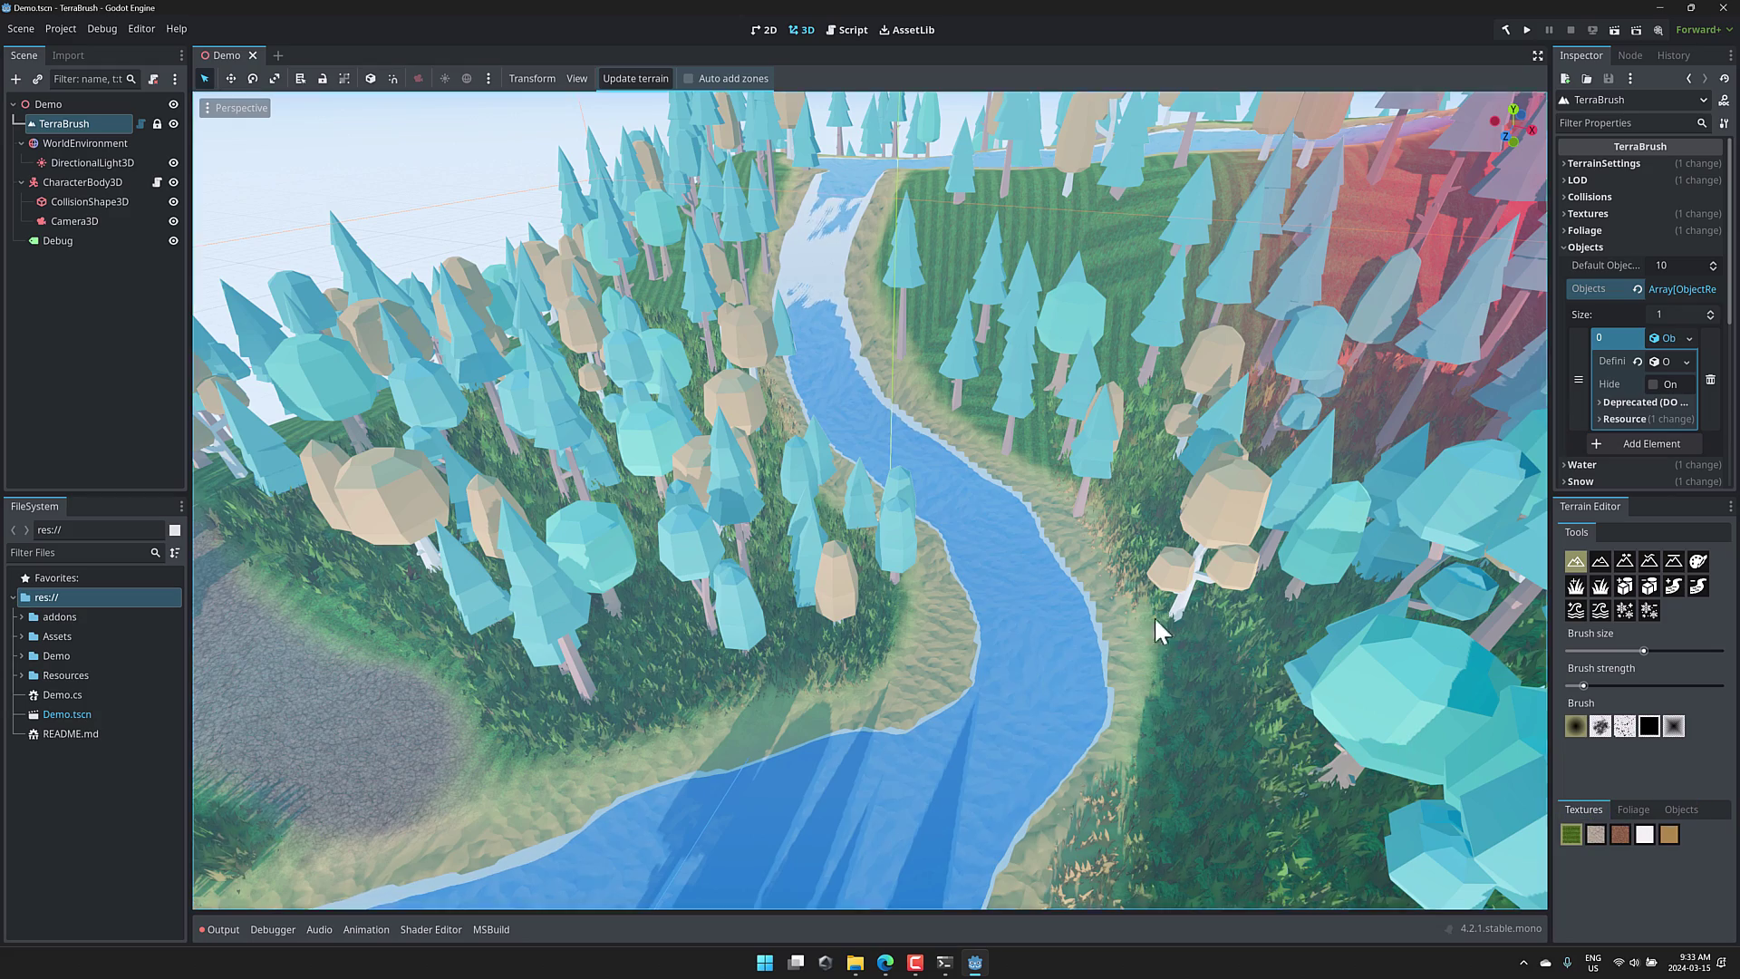
Shrink the brush, raise its strength, use the first brush shape and sculpt under the forest
middle_click_drag(1113, 433, 1026, 530)
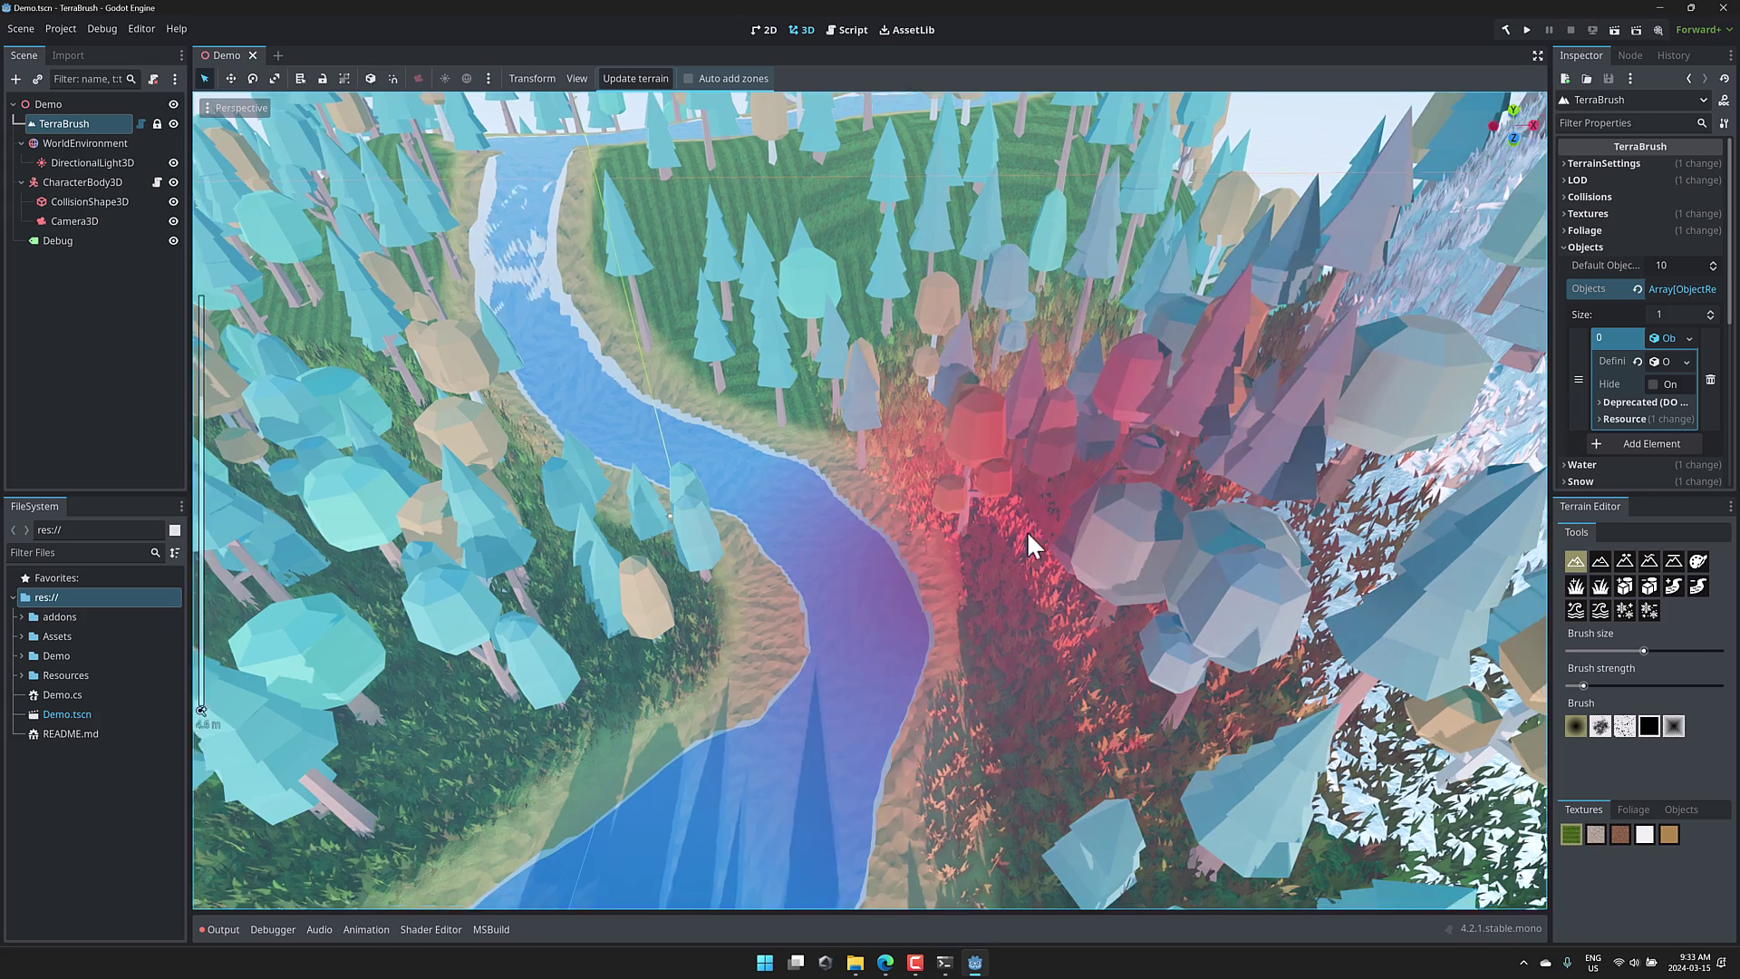
scroll(1025, 529, "down", 10)
scroll(998, 511, "up", 10)
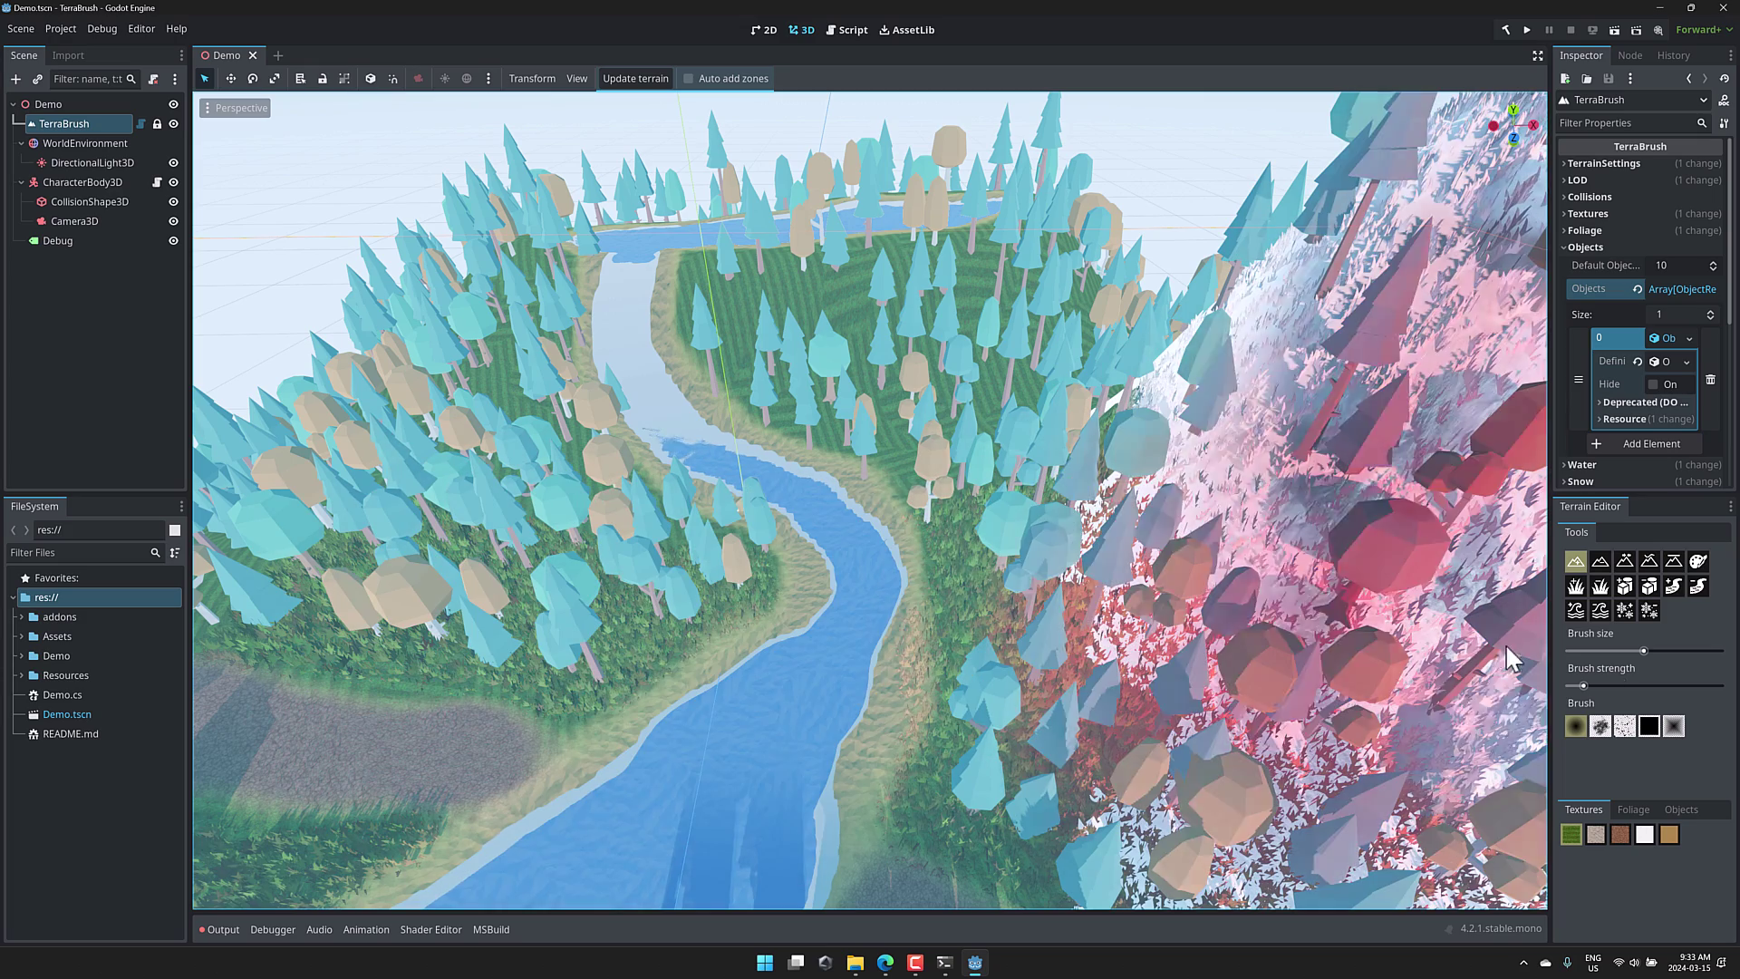
left_click_drag(1642, 650, 1600, 651)
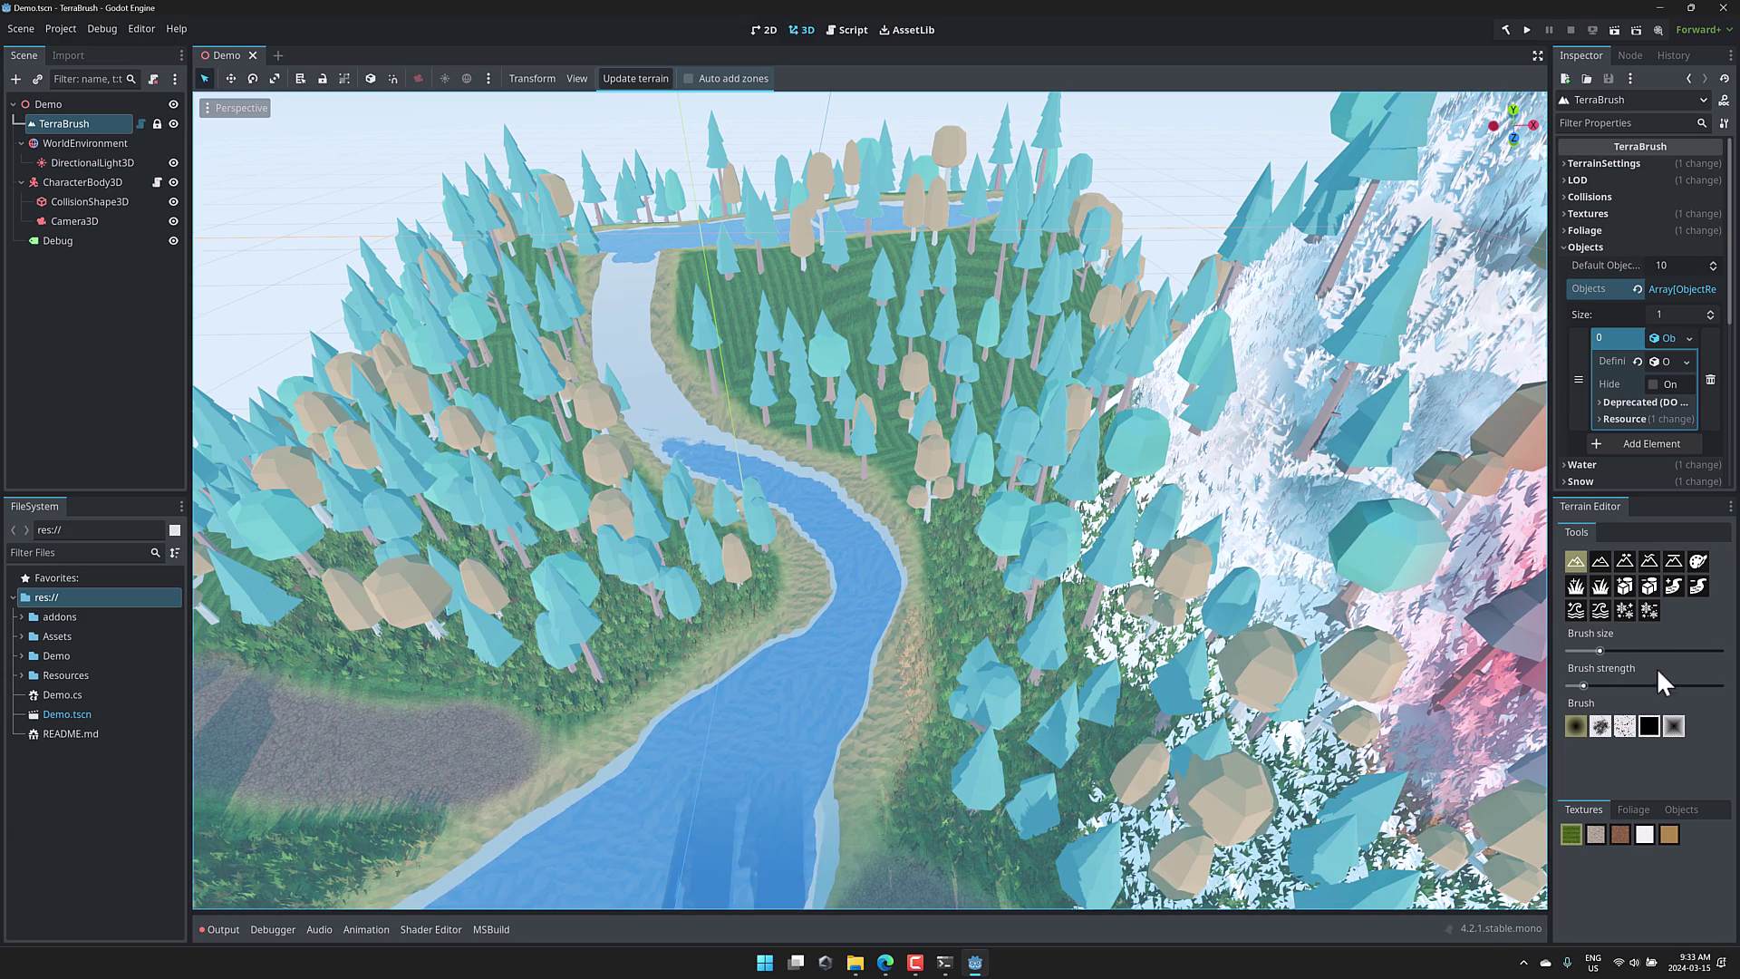
left_click_drag(1584, 685, 1690, 685)
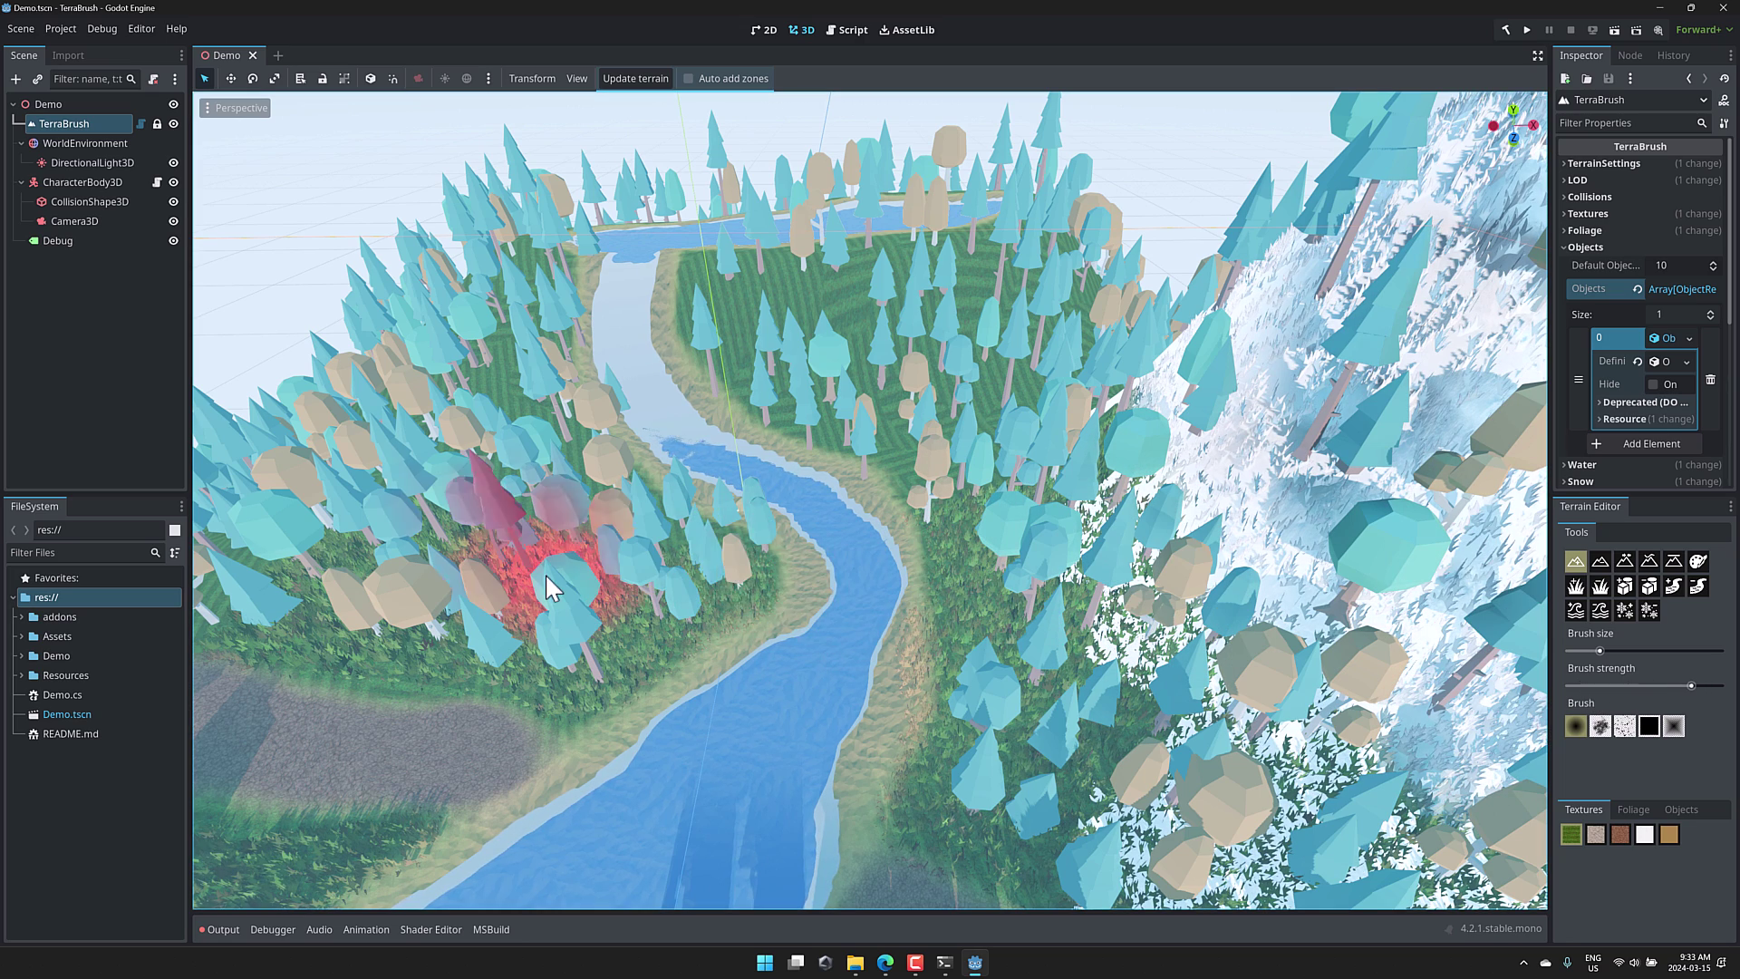
left_click(1600, 725)
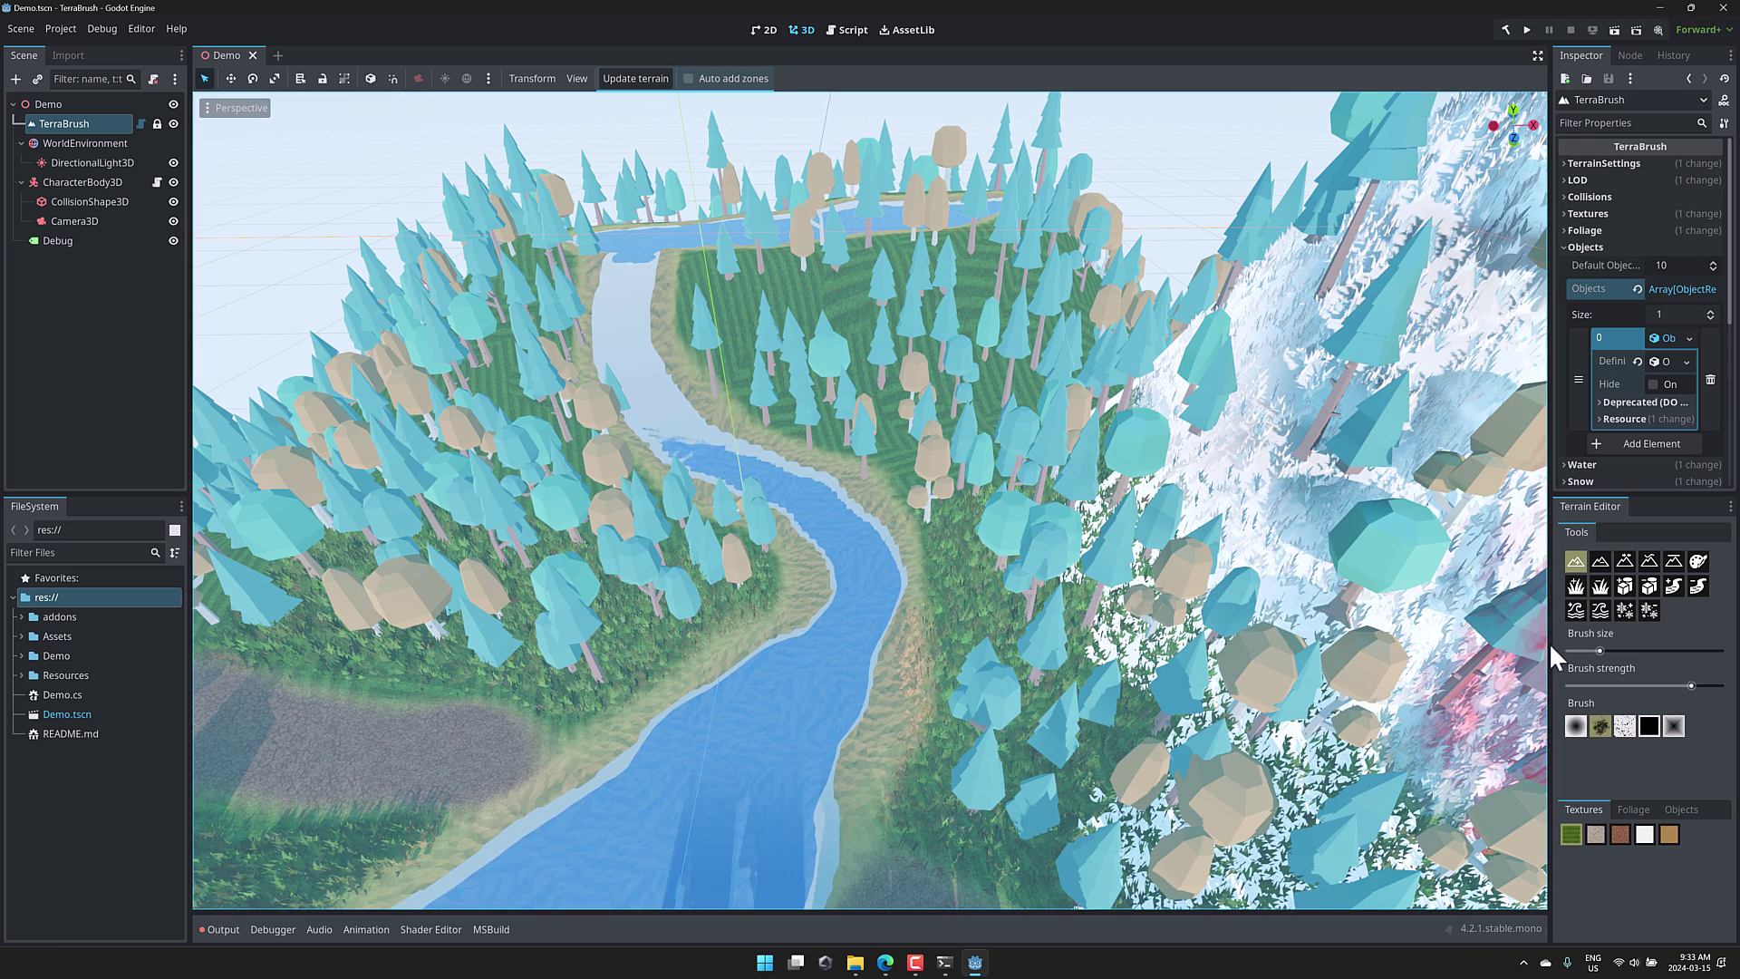
left_click_drag(1651, 686, 1631, 686)
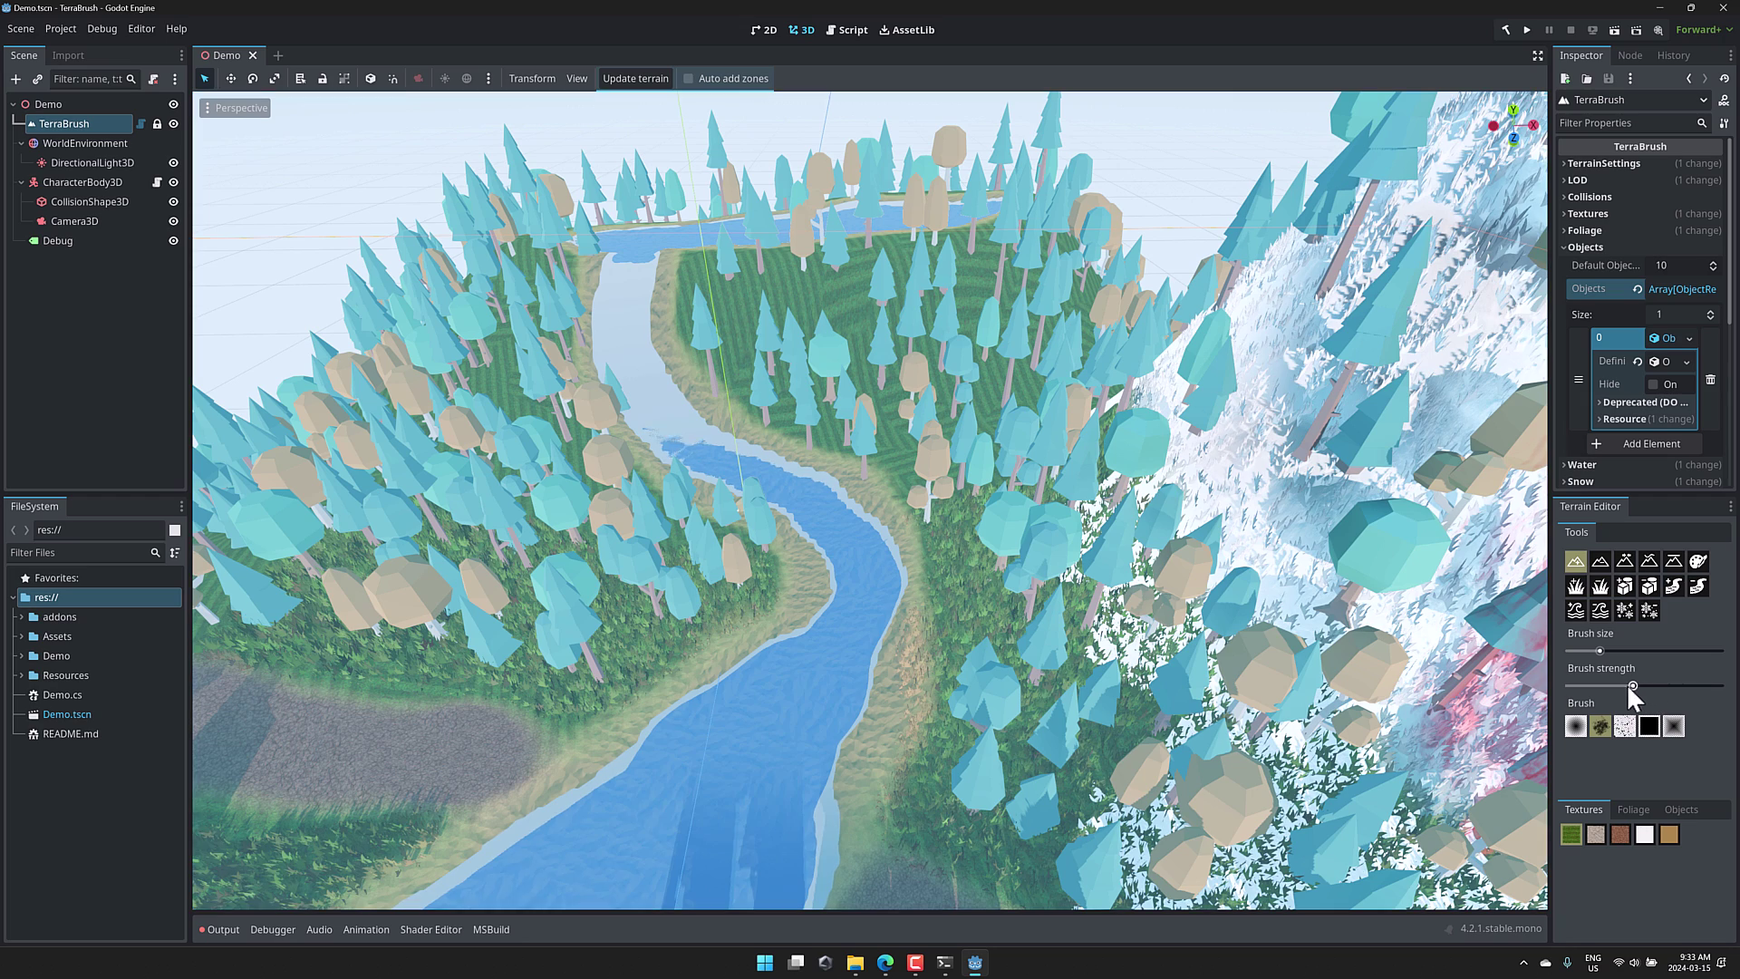
left_click(1580, 724)
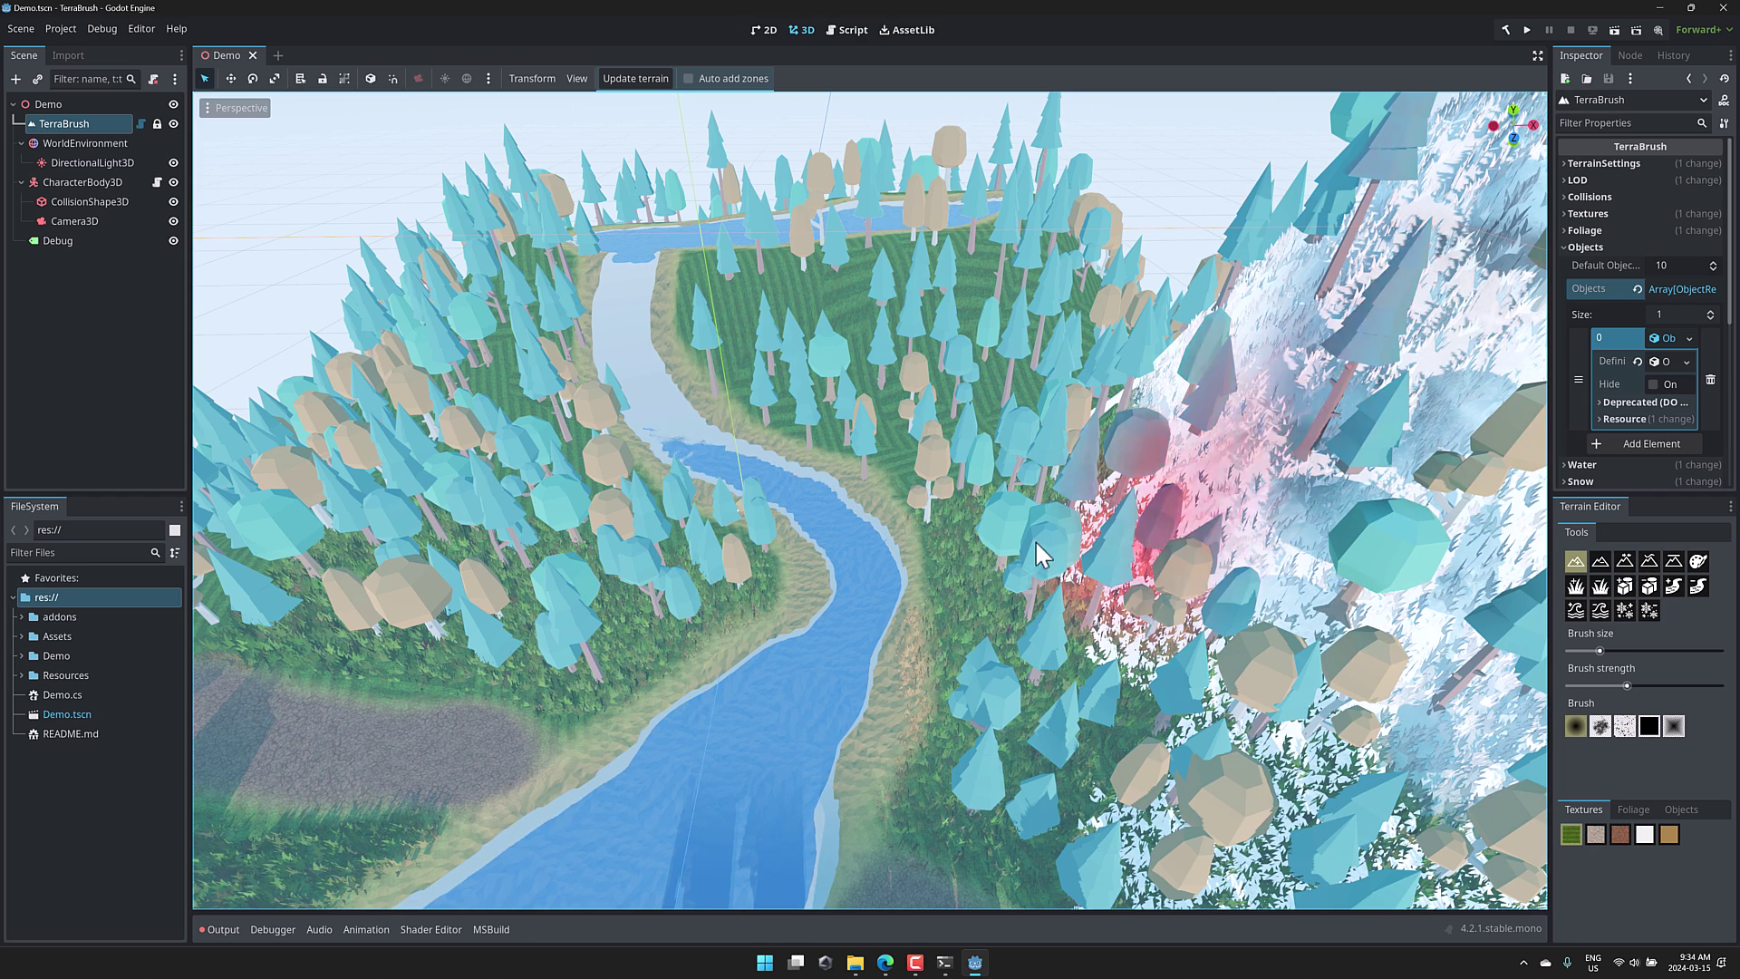
mouse_move(1072, 430)
left_mouse_down()
mouse_move(1010, 341)
mouse_move(1029, 380)
mouse_move(1022, 544)
mouse_move(1159, 850)
left_mouse_up()
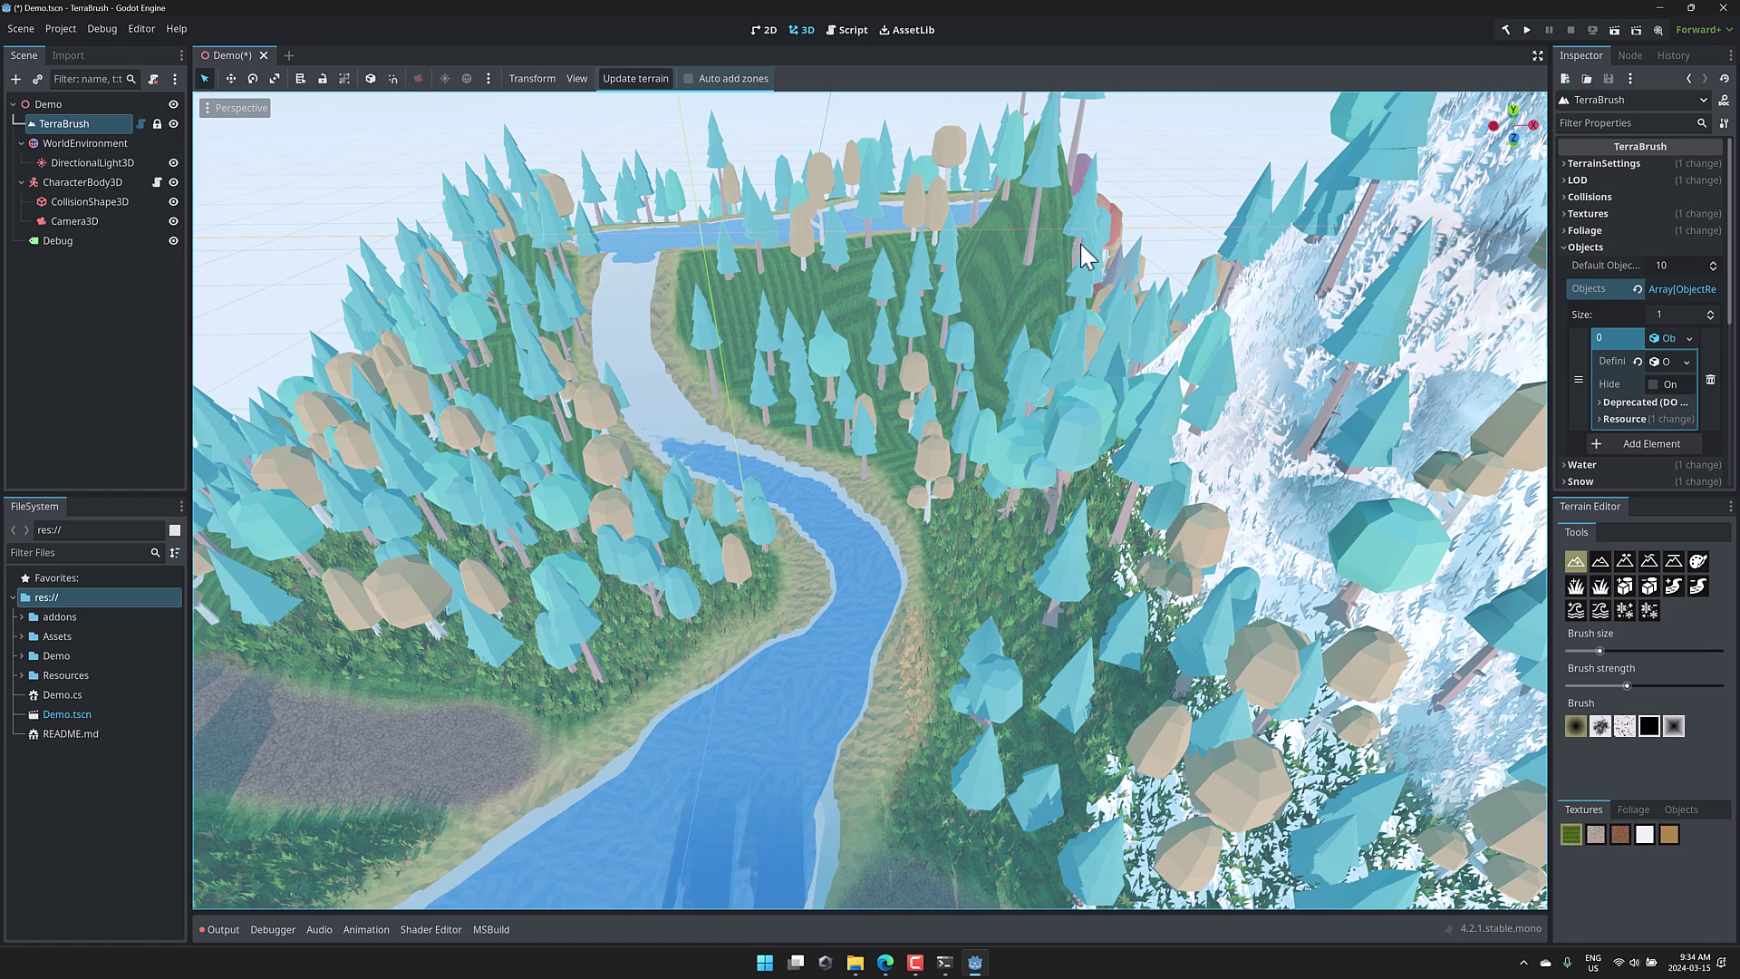
Paint water over the central riverbank and the nearby grassland and trees
left_click(1597, 611)
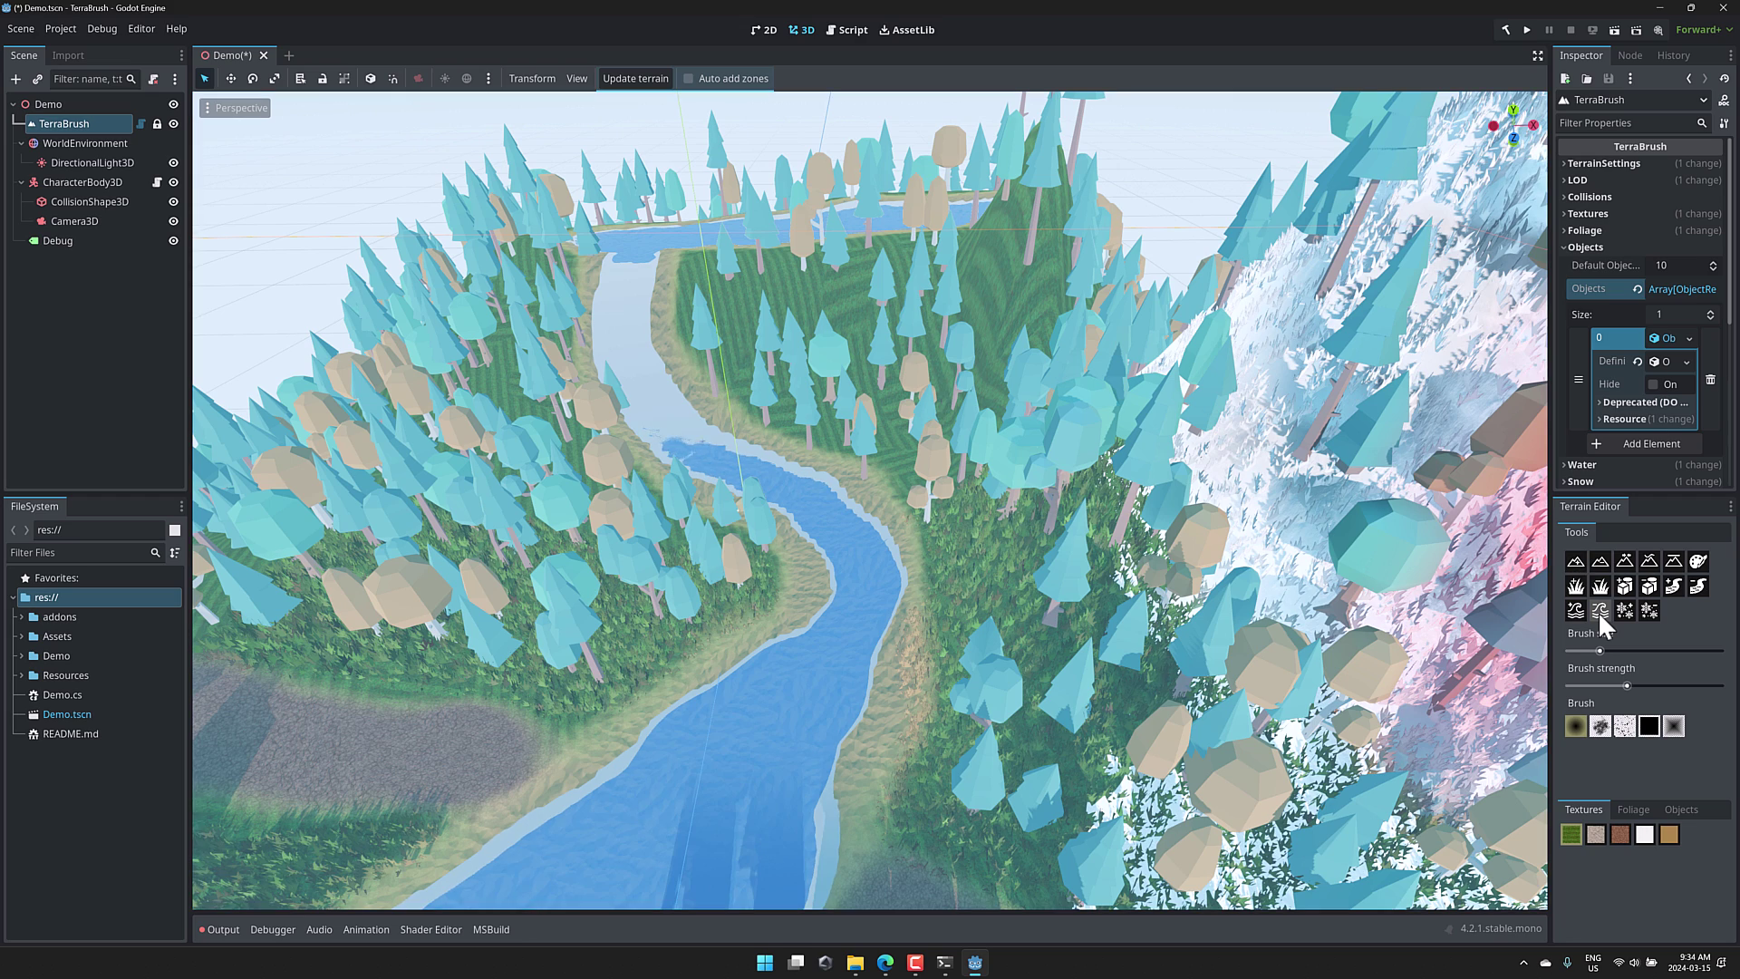
left_click(1693, 589)
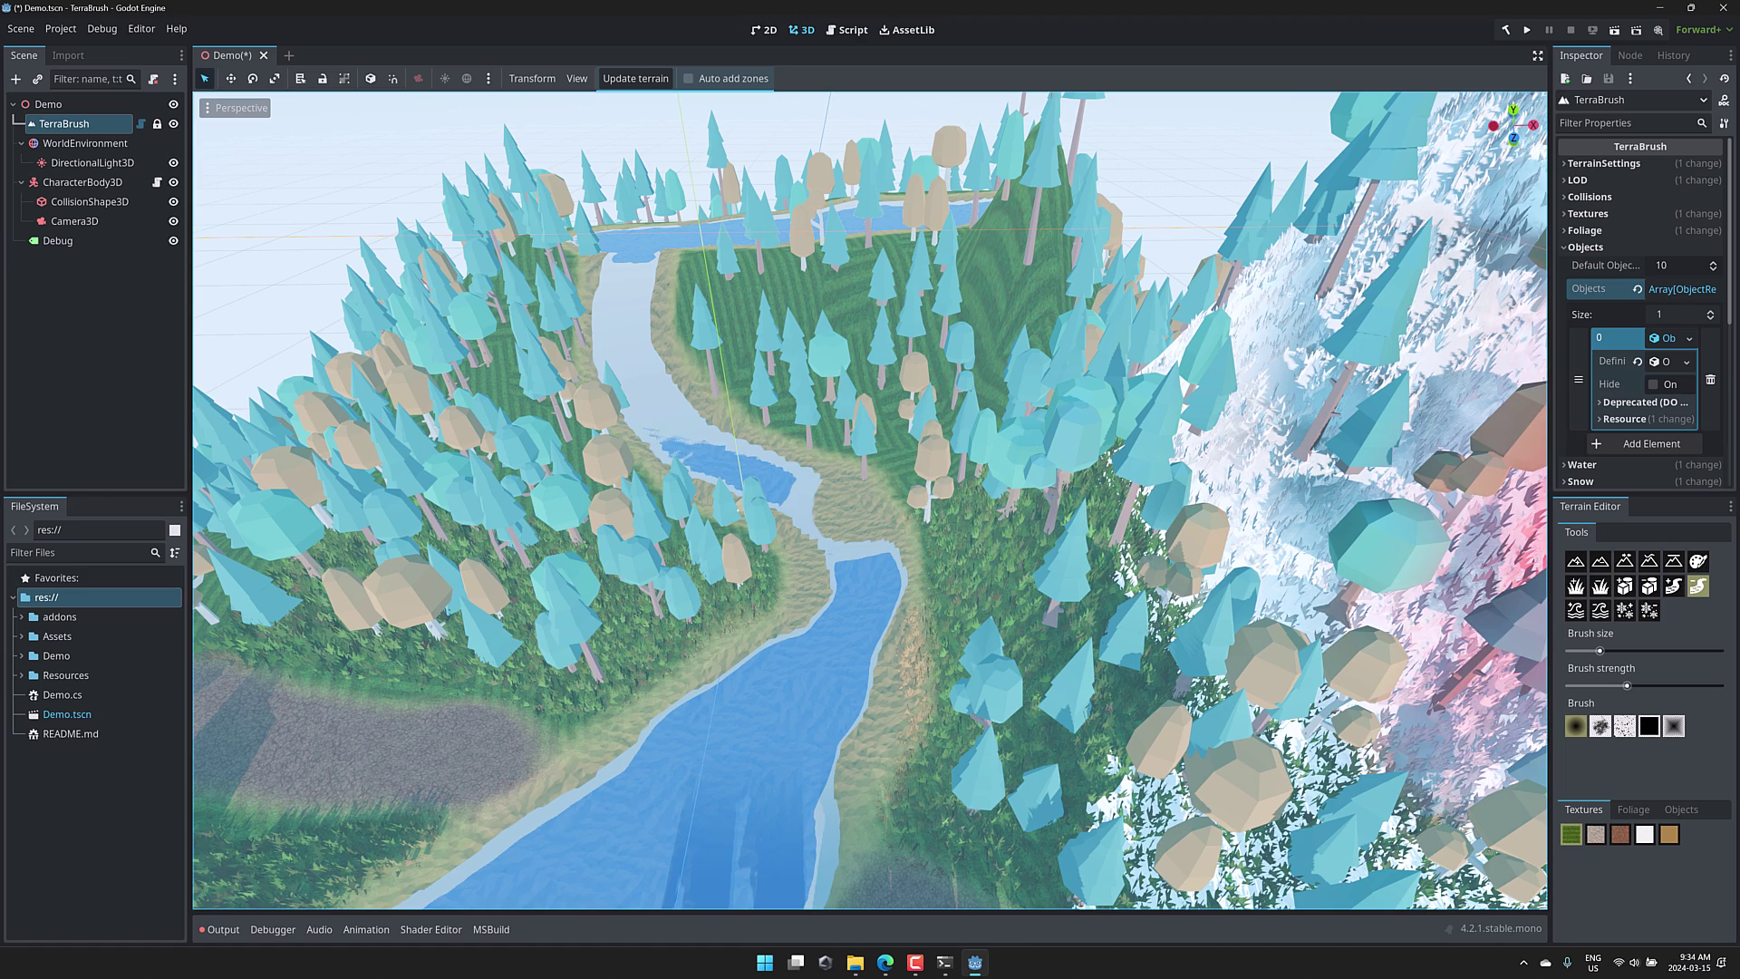
left_click(1673, 585)
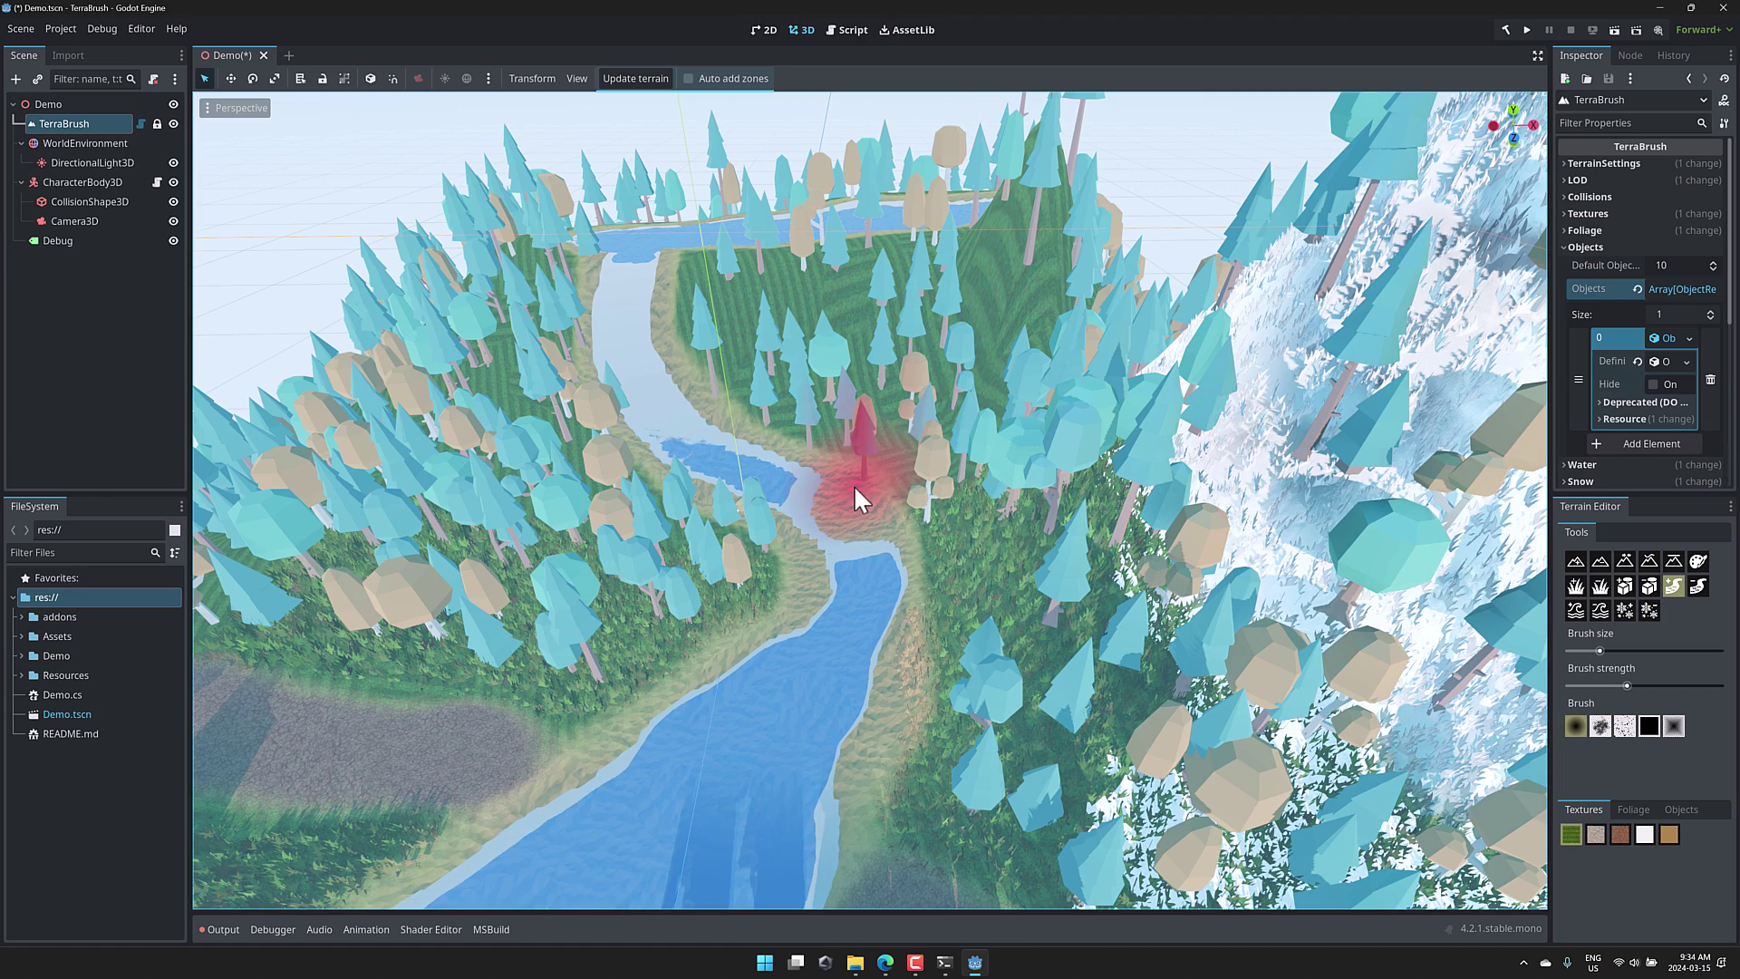
left_click_drag(854, 485, 945, 408)
mouse_move(990, 476)
left_mouse_down()
mouse_move(1017, 575)
mouse_move(885, 676)
mouse_move(960, 552)
mouse_move(908, 557)
mouse_move(1024, 558)
mouse_move(1033, 649)
mouse_move(1064, 437)
left_mouse_up()
left_click(1575, 561)
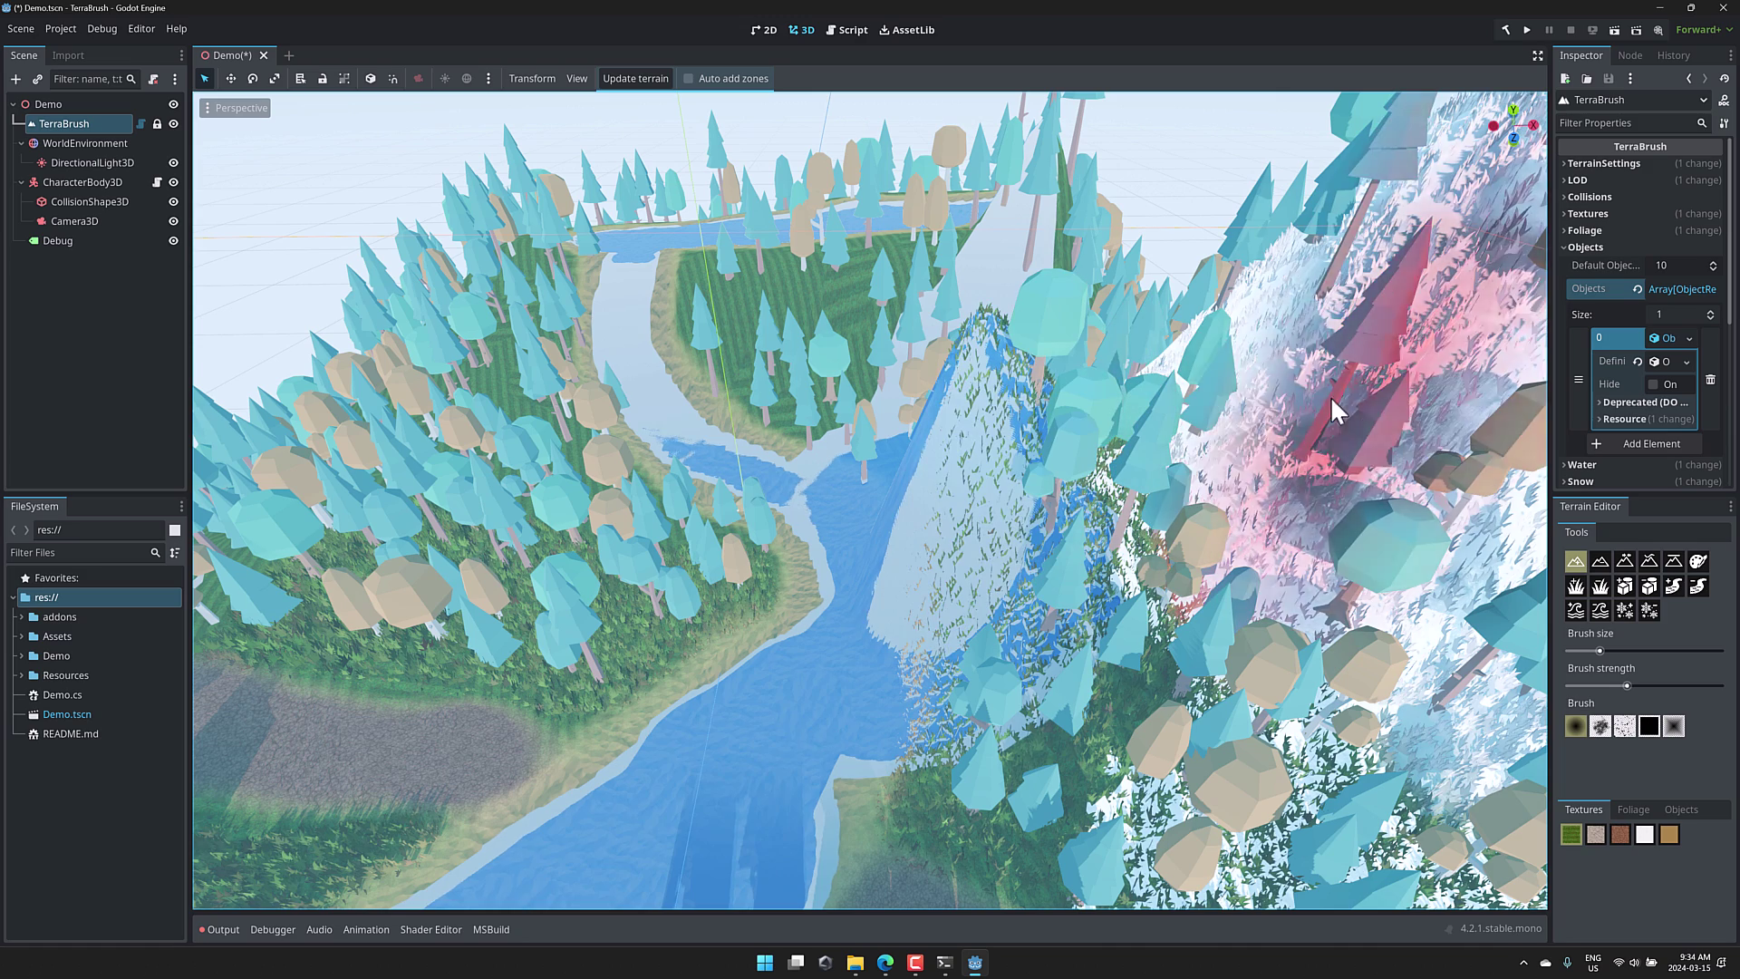
With the Paint tool, lay white snow on the left riverbank, then brown earth over part of it
left_click(1697, 561)
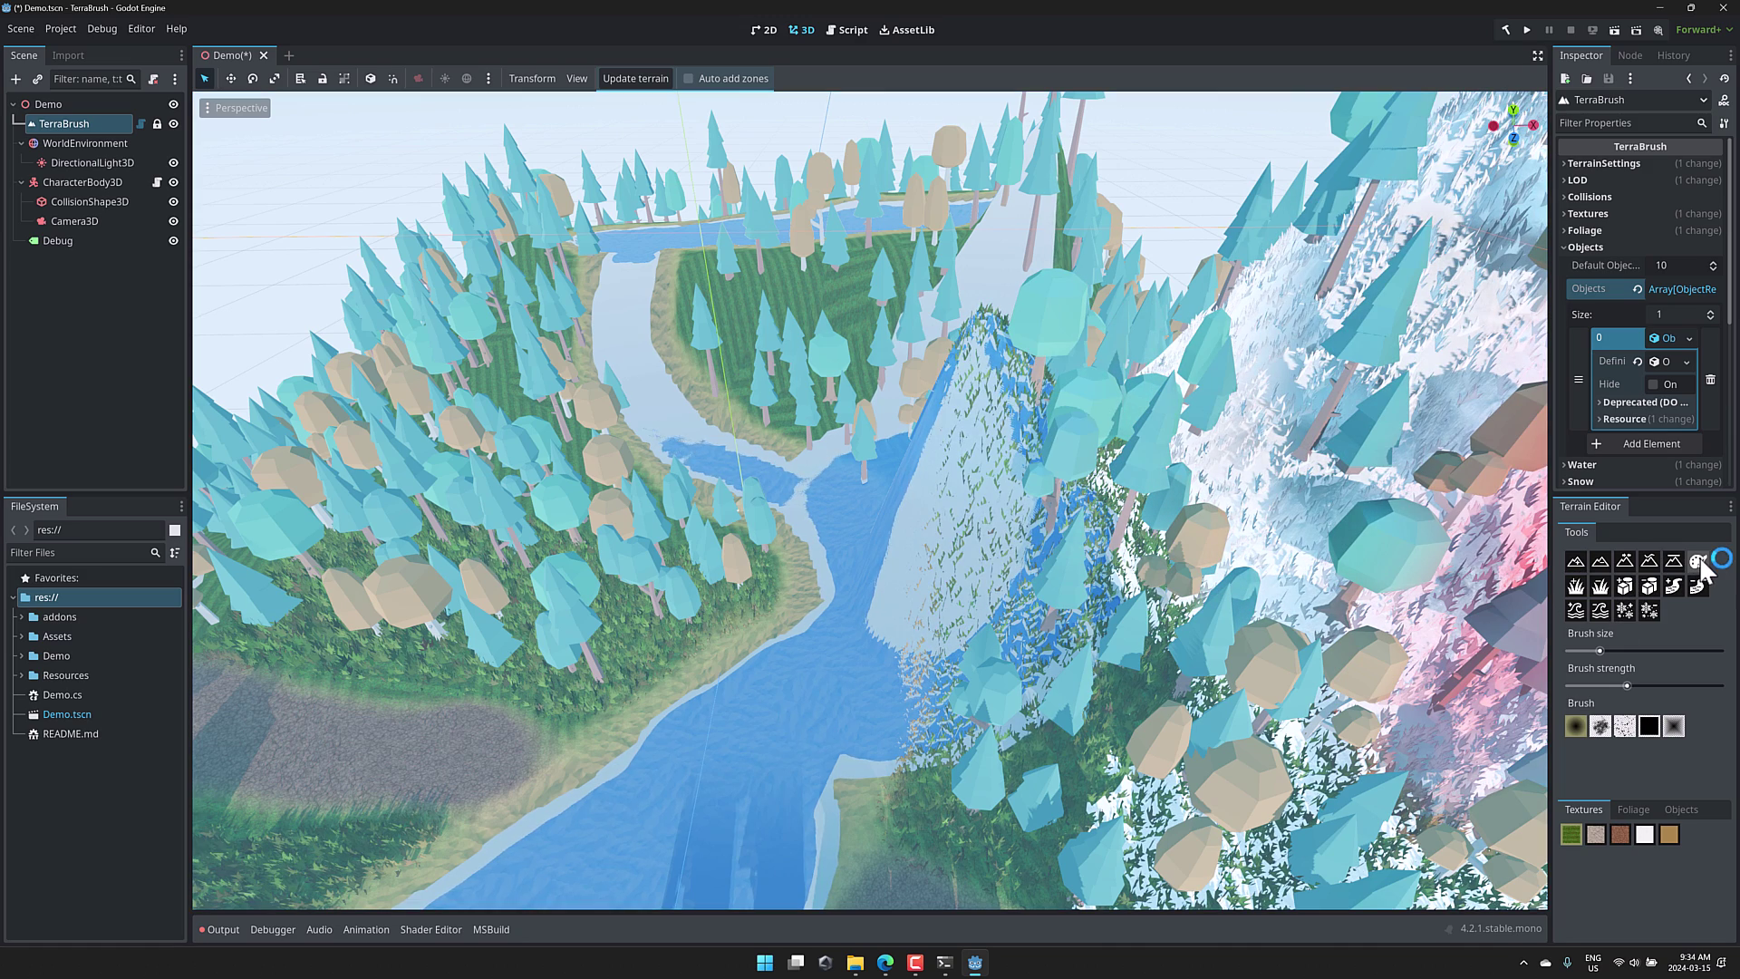
left_click(1642, 834)
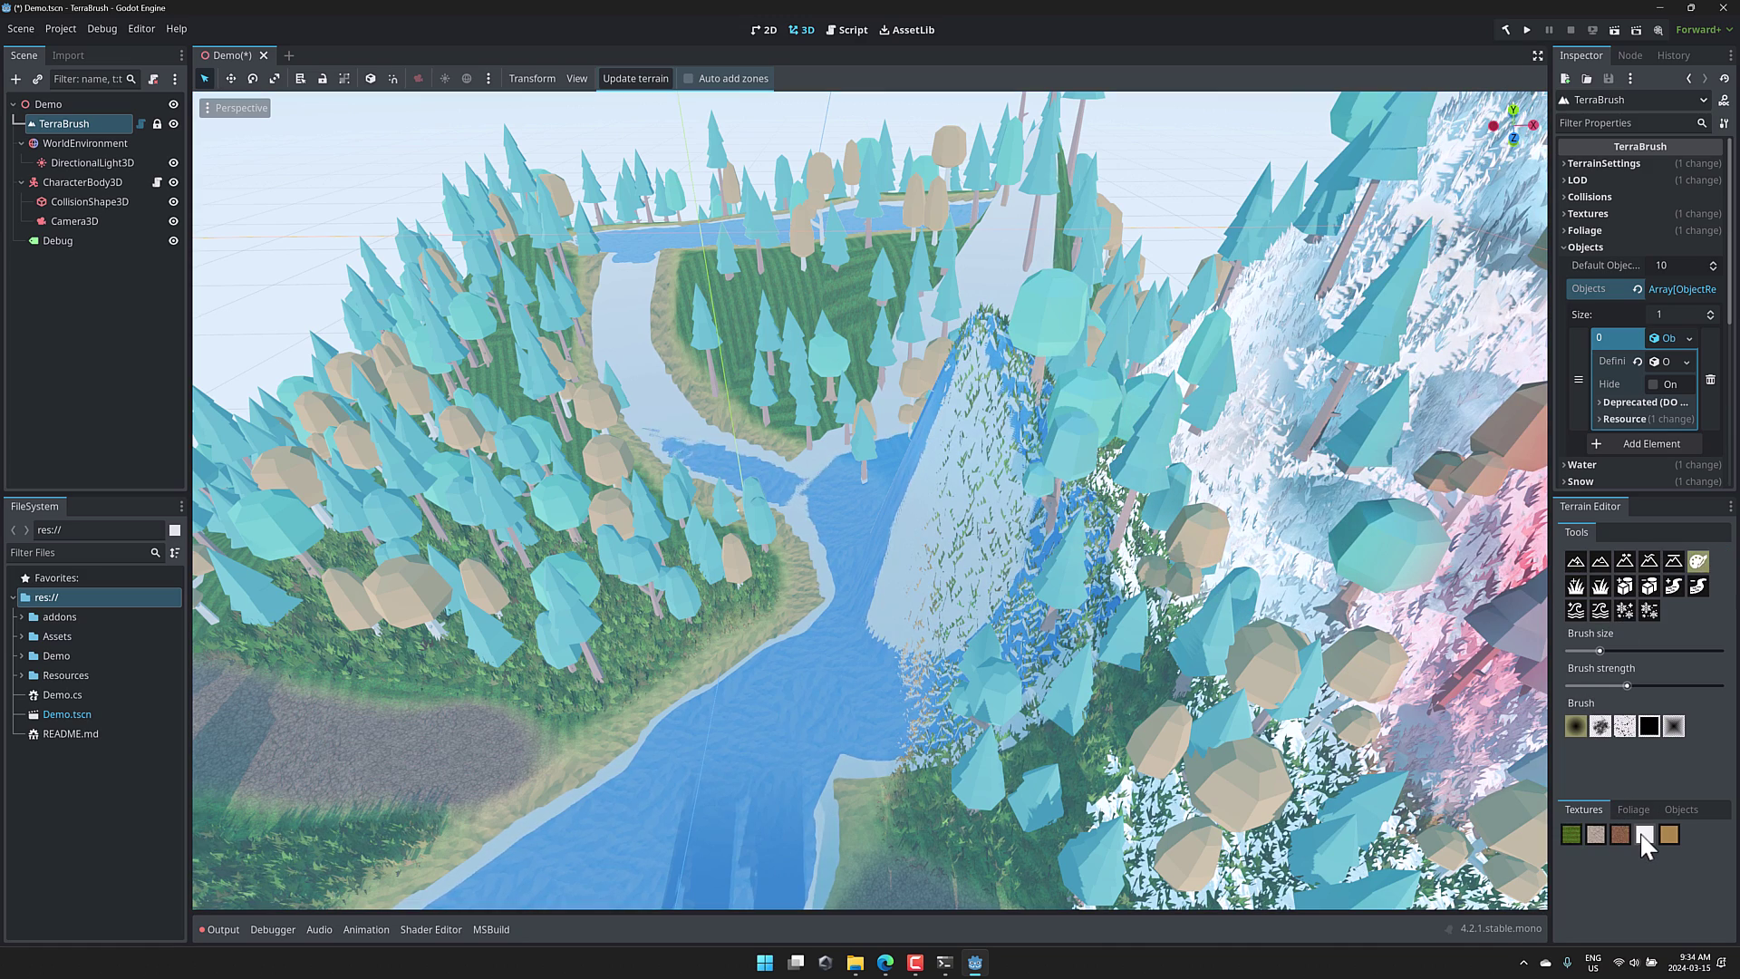
mouse_move(716, 682)
left_mouse_down()
mouse_move(632, 577)
mouse_move(457, 525)
left_mouse_up()
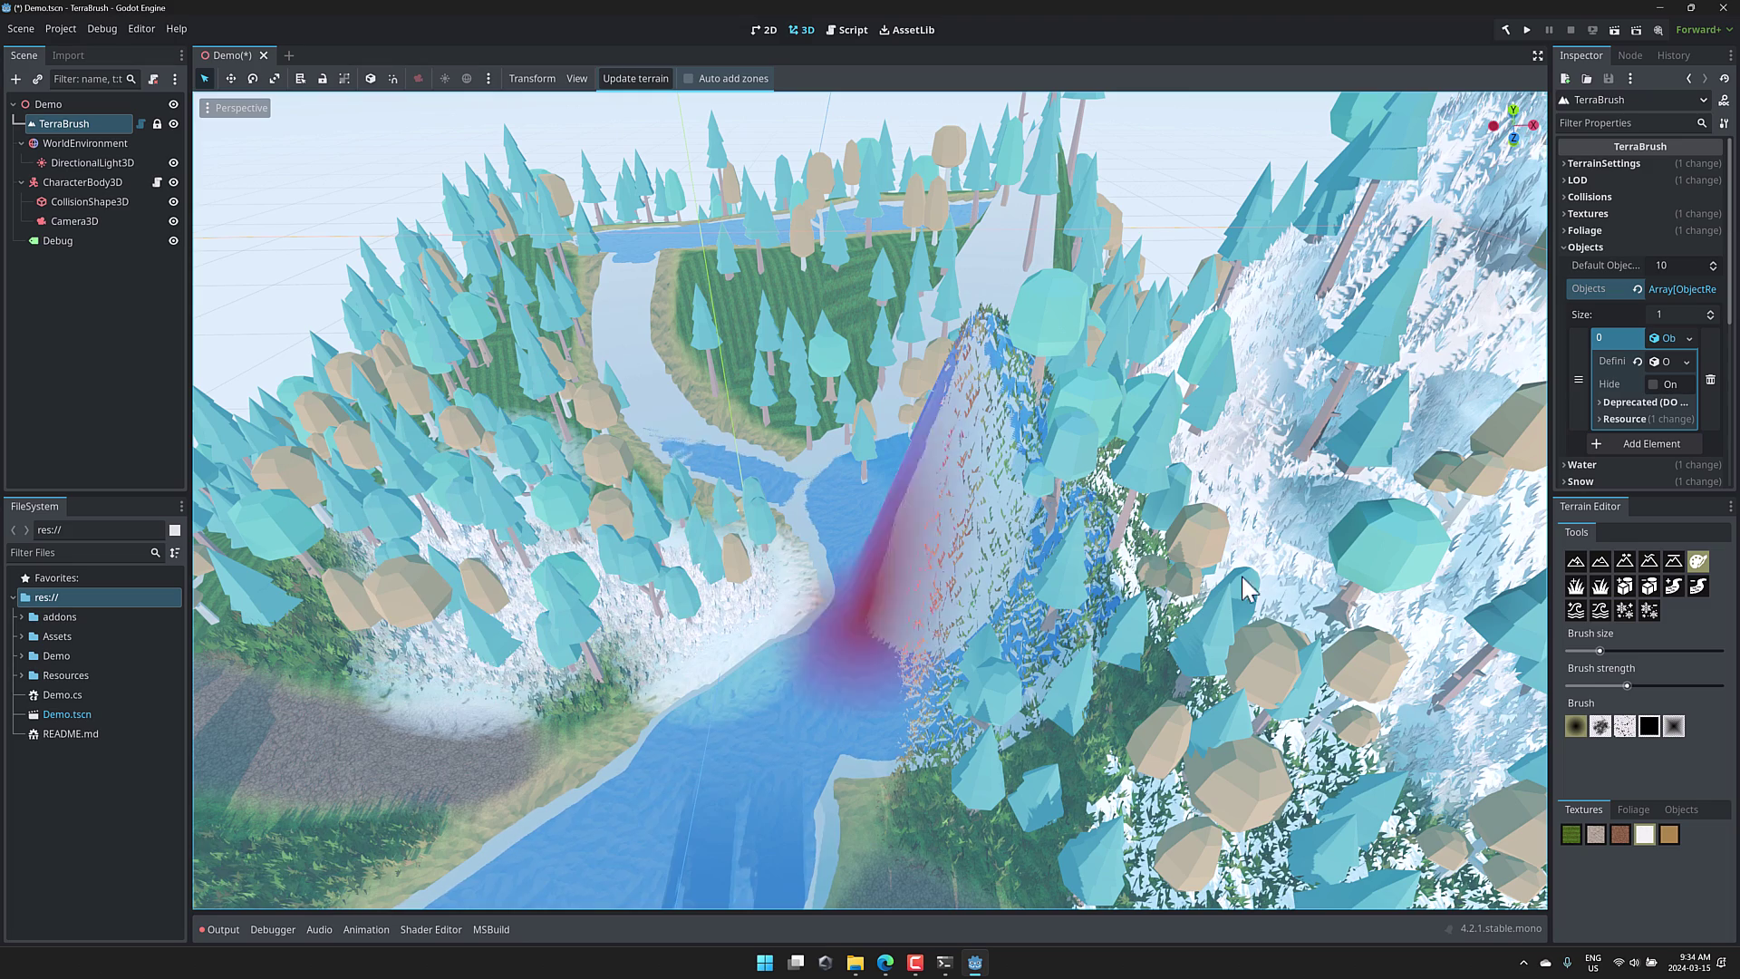
left_click(1618, 833)
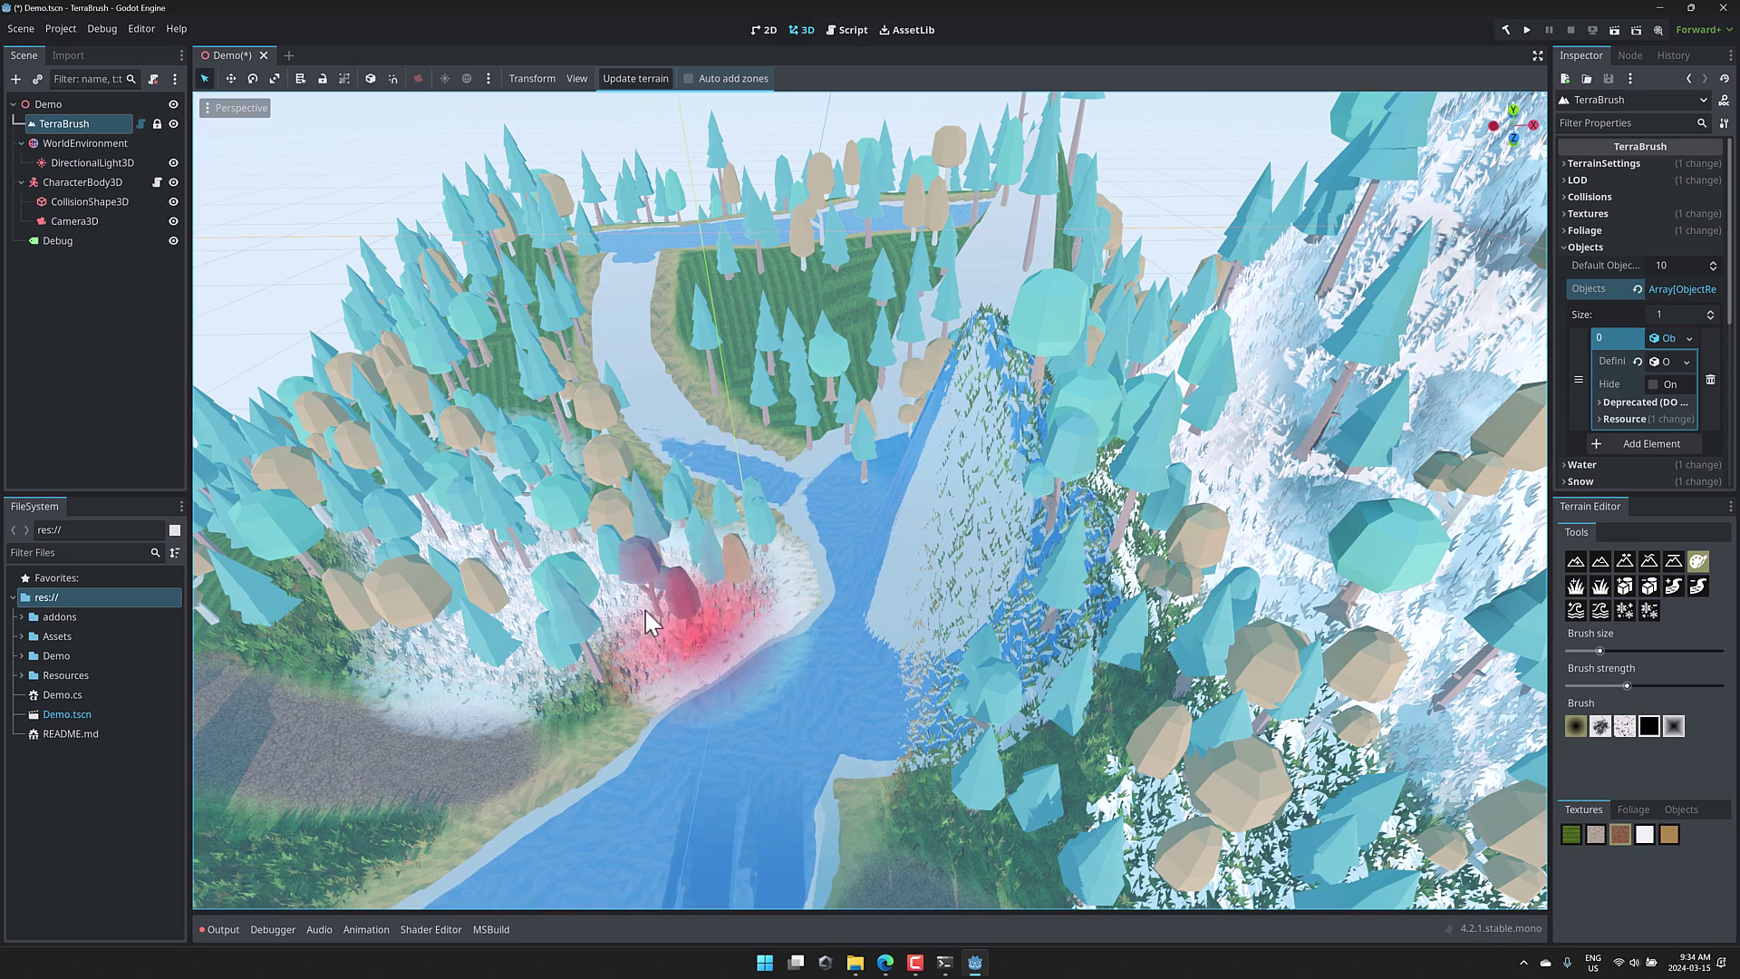
mouse_move(699, 621)
left_mouse_down()
mouse_move(498, 578)
mouse_move(698, 580)
mouse_move(763, 551)
mouse_move(671, 632)
mouse_move(600, 580)
mouse_move(770, 455)
left_mouse_up()
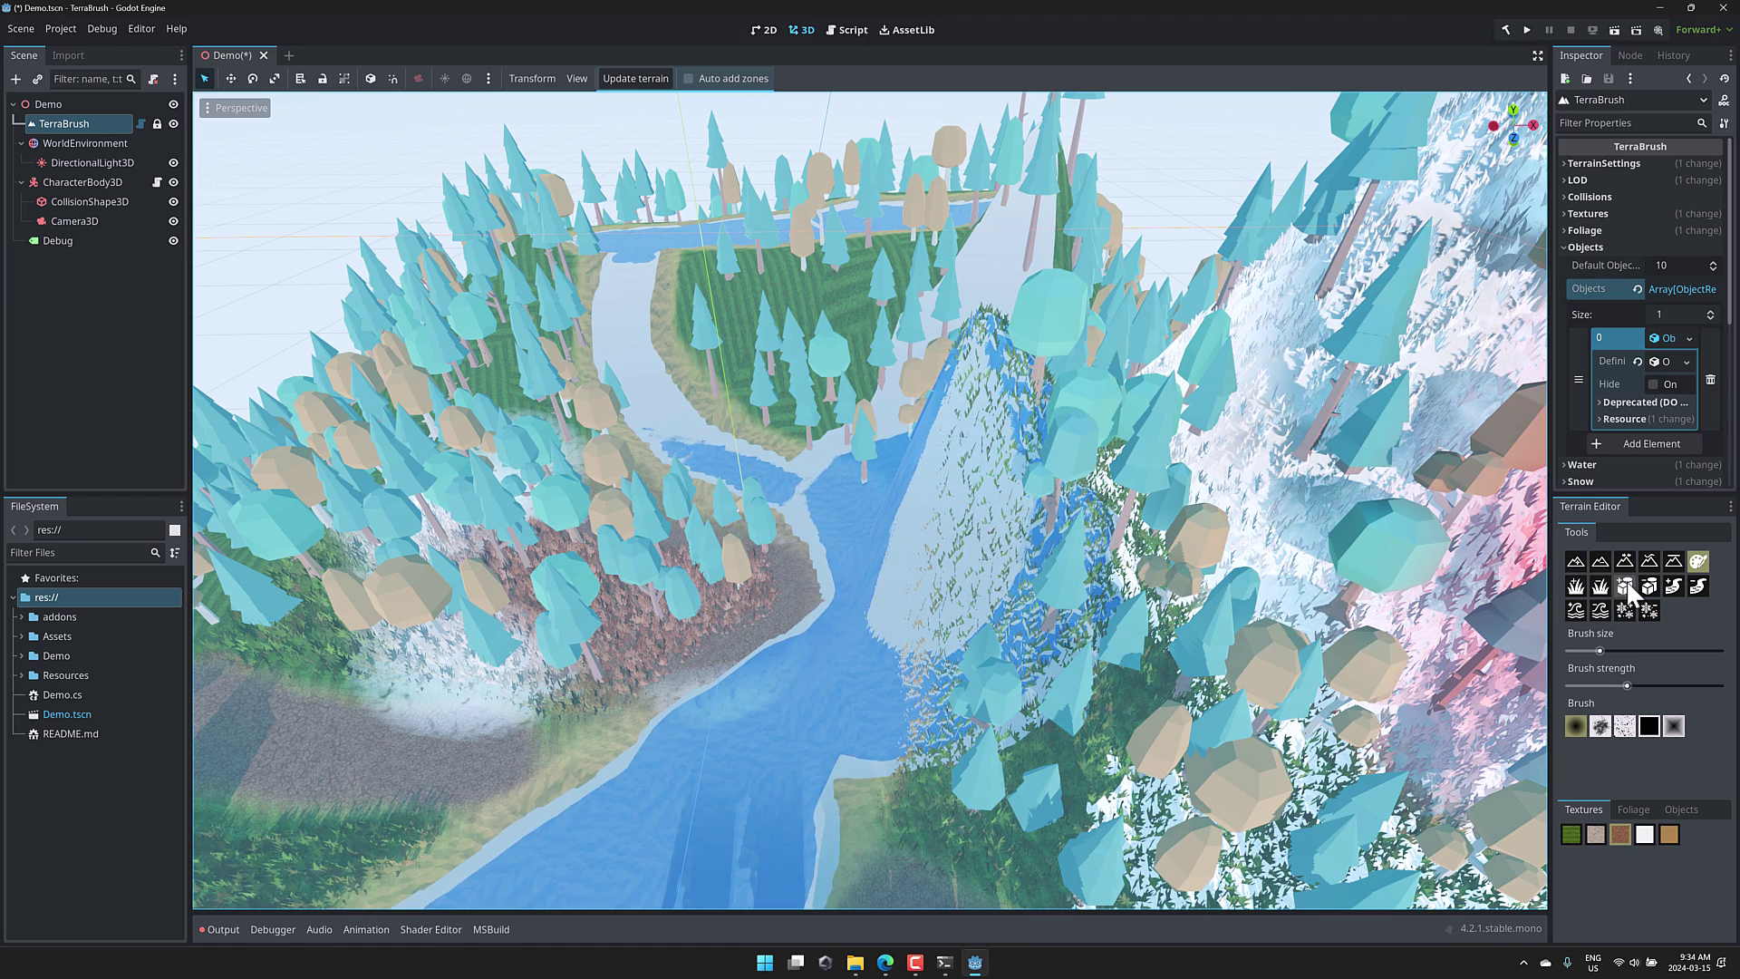
Erase the trees along the slope and plant a different set of trees across the brown patch
mouse_move(1096, 598)
middle_mouse_down()
mouse_move(928, 602)
mouse_move(982, 609)
mouse_move(951, 584)
middle_mouse_up()
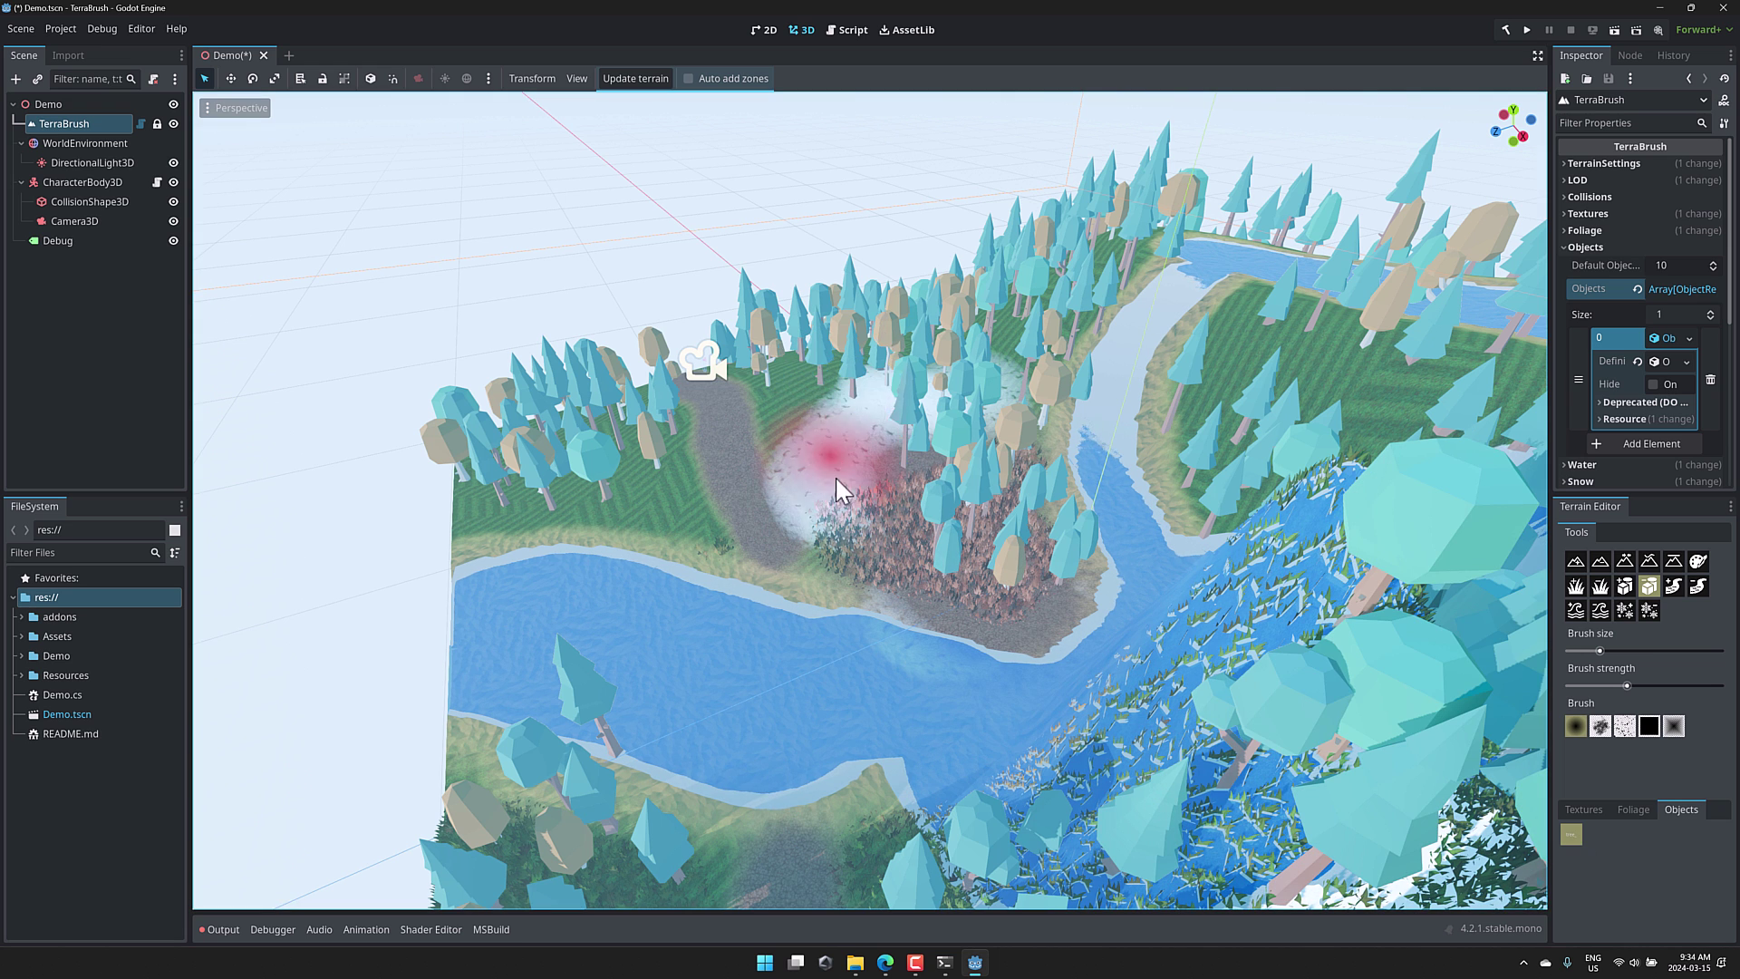
mouse_move(835, 477)
left_mouse_down()
mouse_move(901, 426)
mouse_move(1005, 571)
mouse_move(937, 408)
mouse_move(1036, 394)
left_mouse_up()
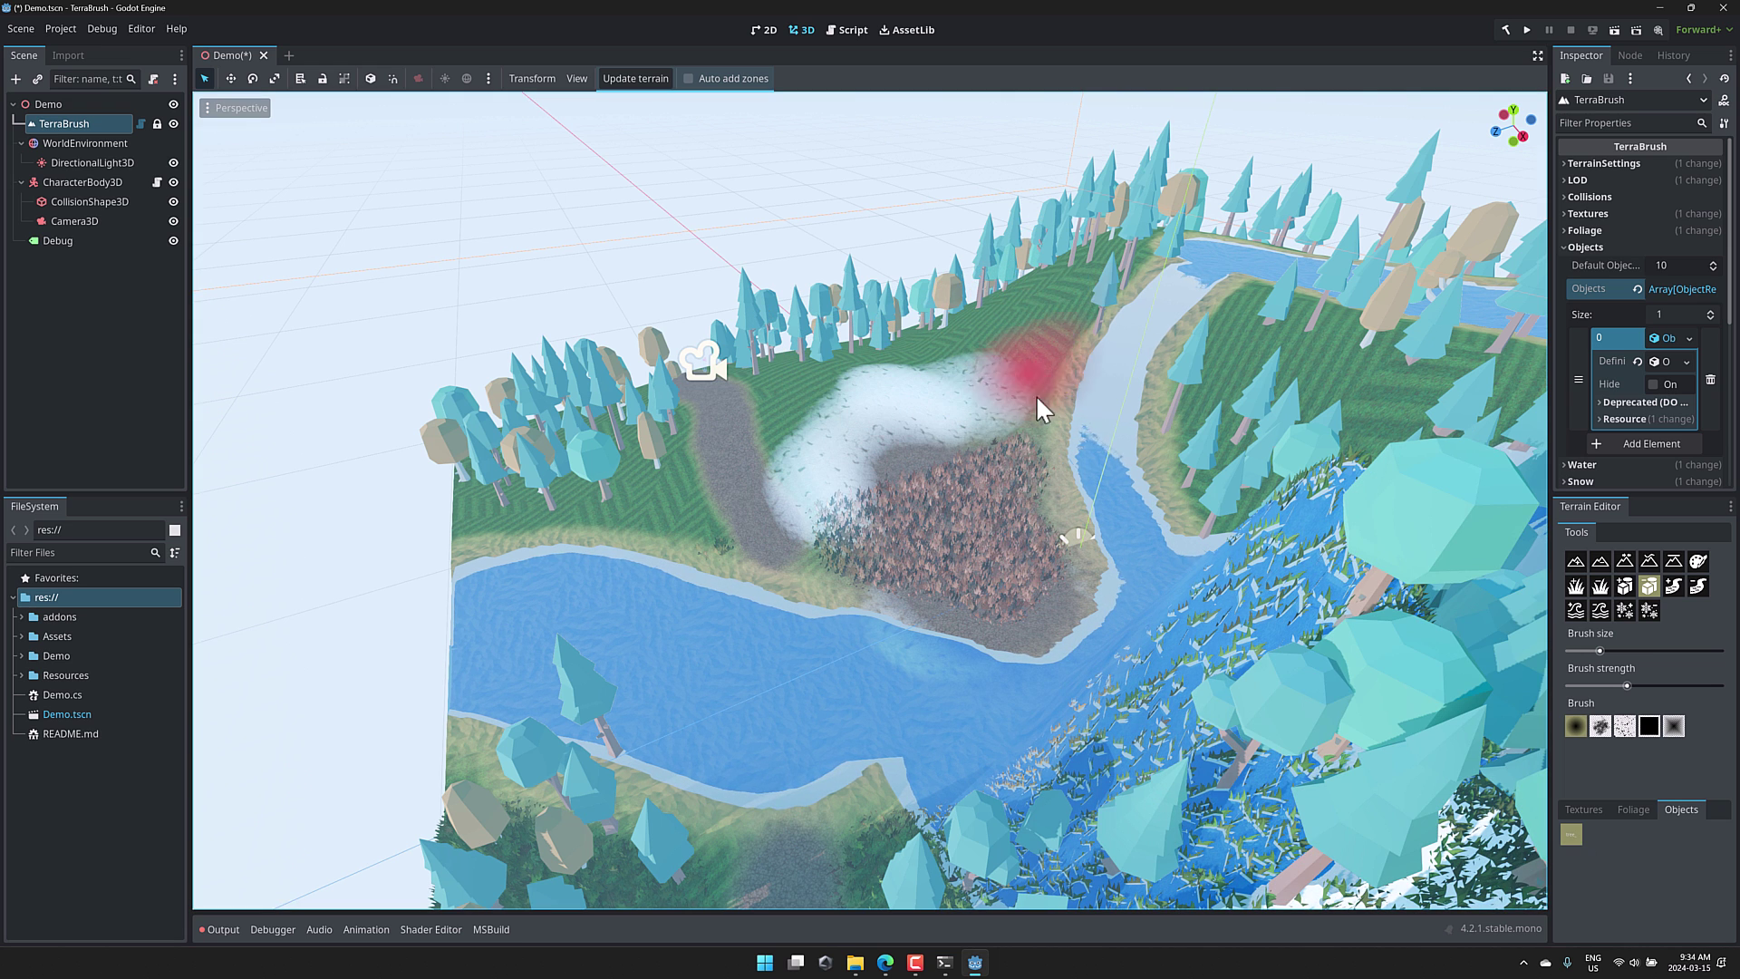
left_click(1626, 587)
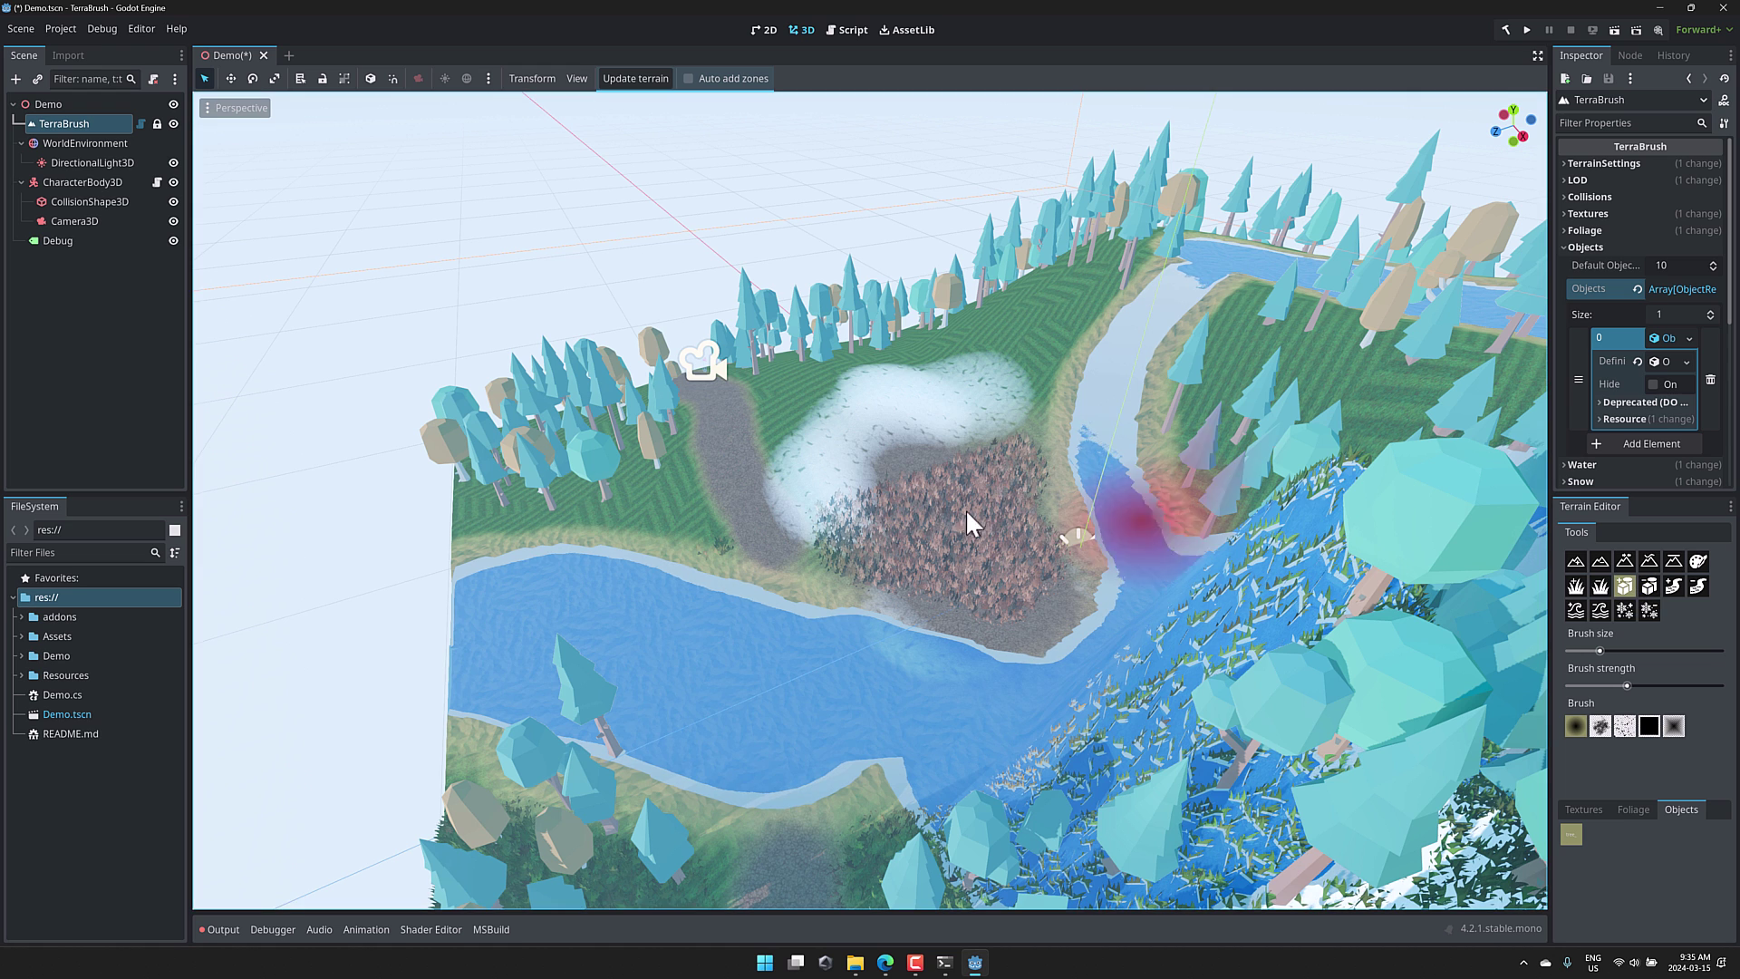
mouse_move(965, 508)
left_mouse_down()
mouse_move(1088, 277)
mouse_move(1009, 590)
left_mouse_up()
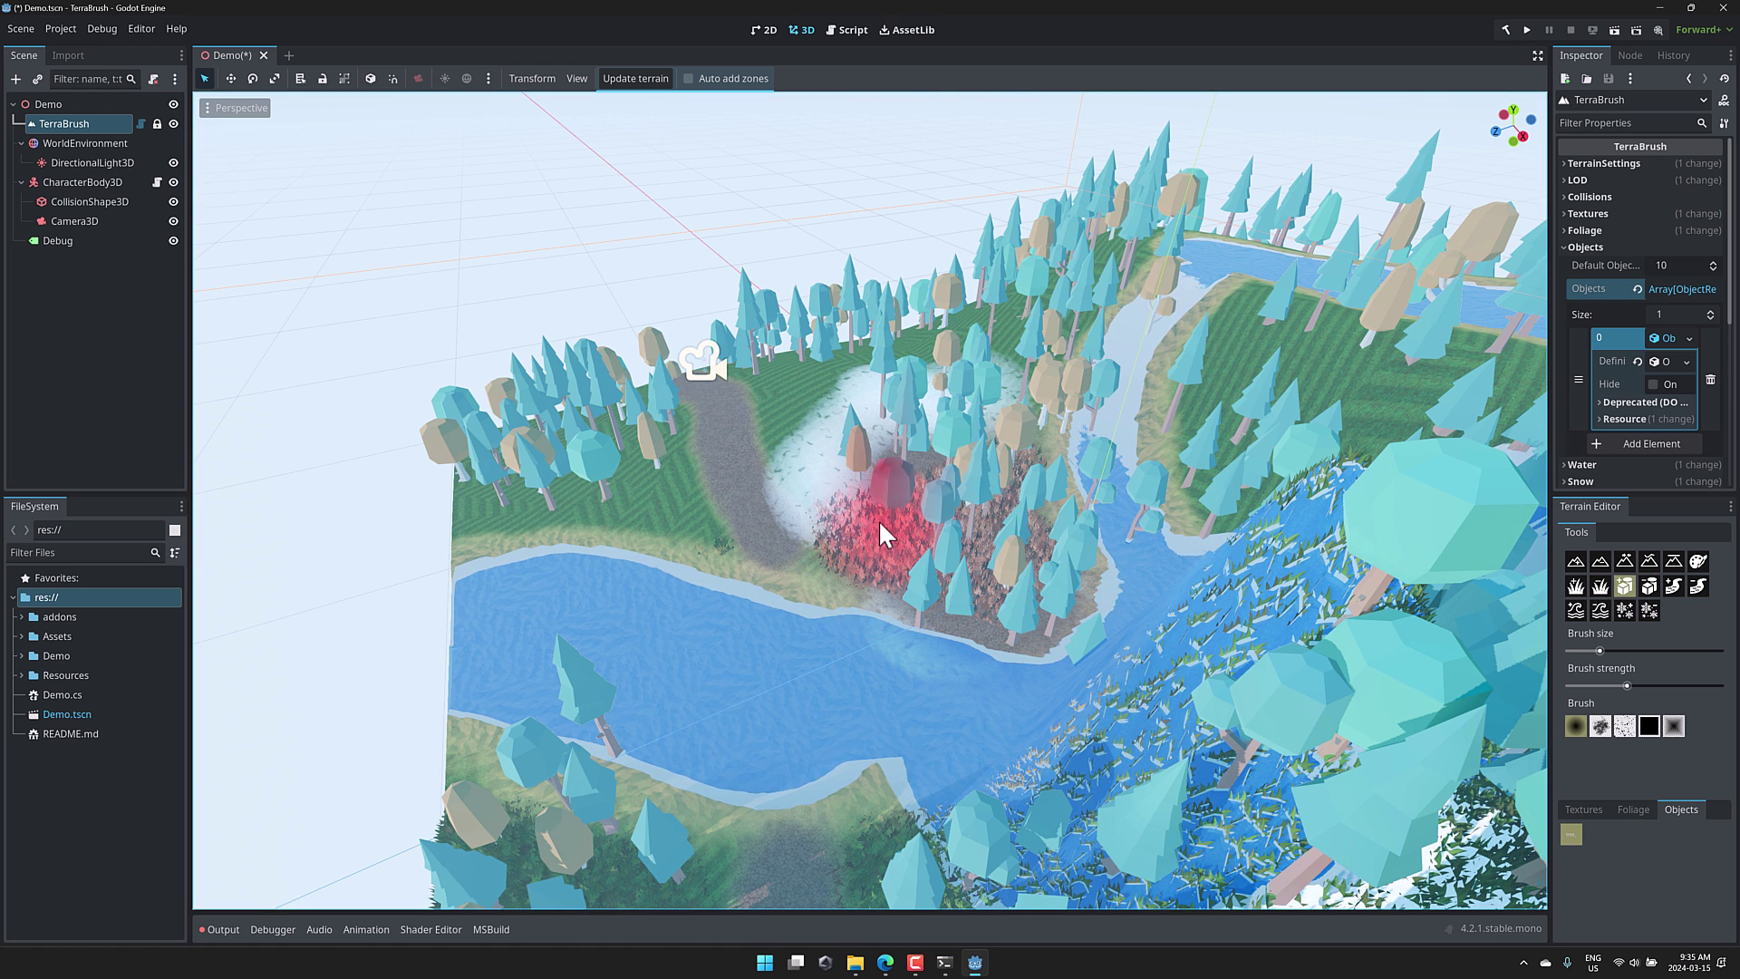
middle_click_drag(875, 513, 742, 525)
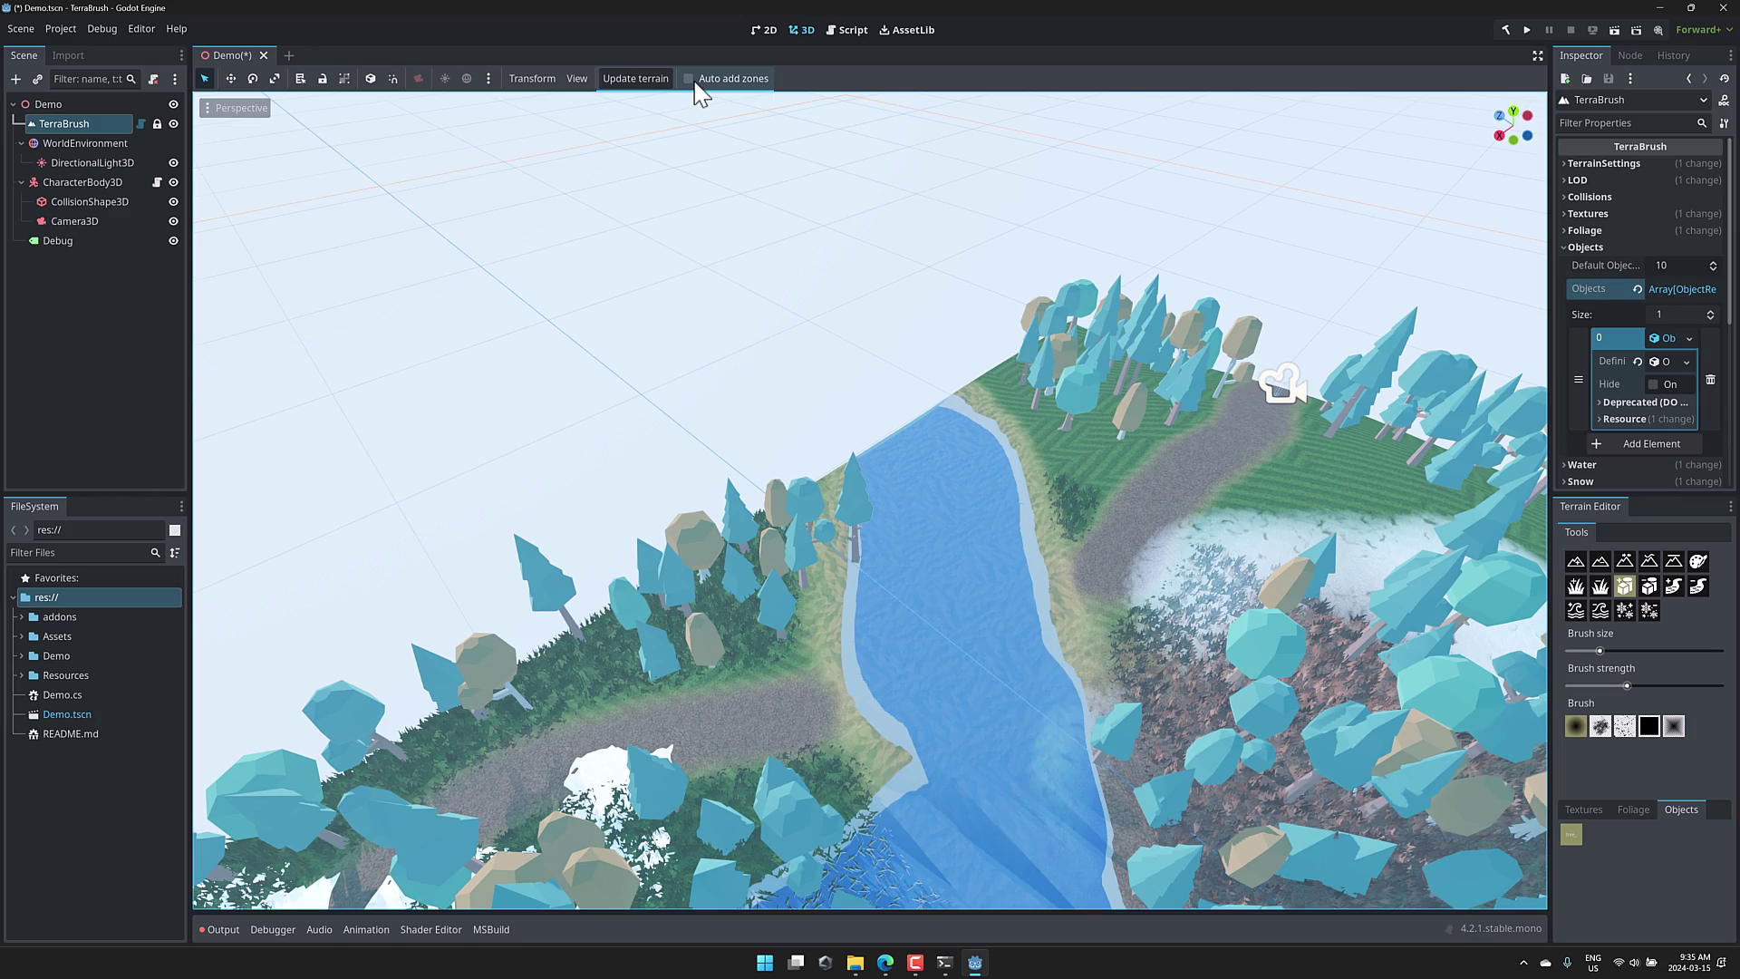
Enable Auto add zones and paint a long water lake into a new zone past the terrain edge
mouse_move(1118, 455)
middle_mouse_down()
mouse_move(1403, 478)
mouse_move(1100, 465)
middle_mouse_up()
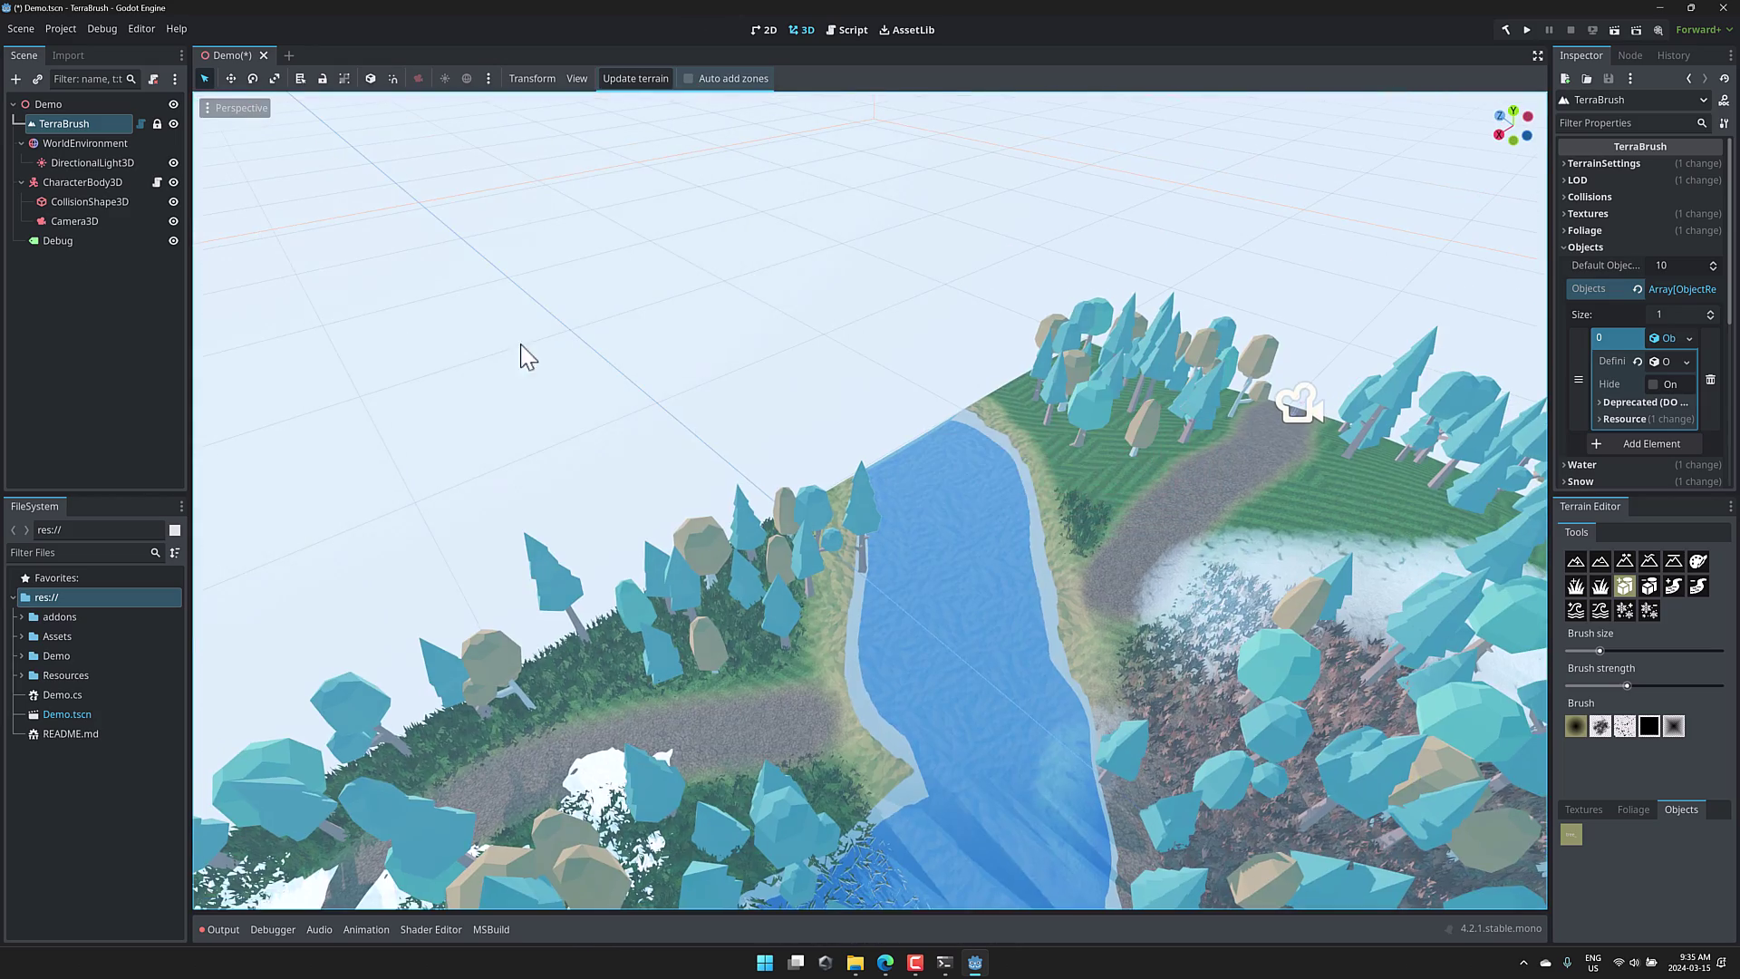
left_click(688, 79)
left_click(1673, 586)
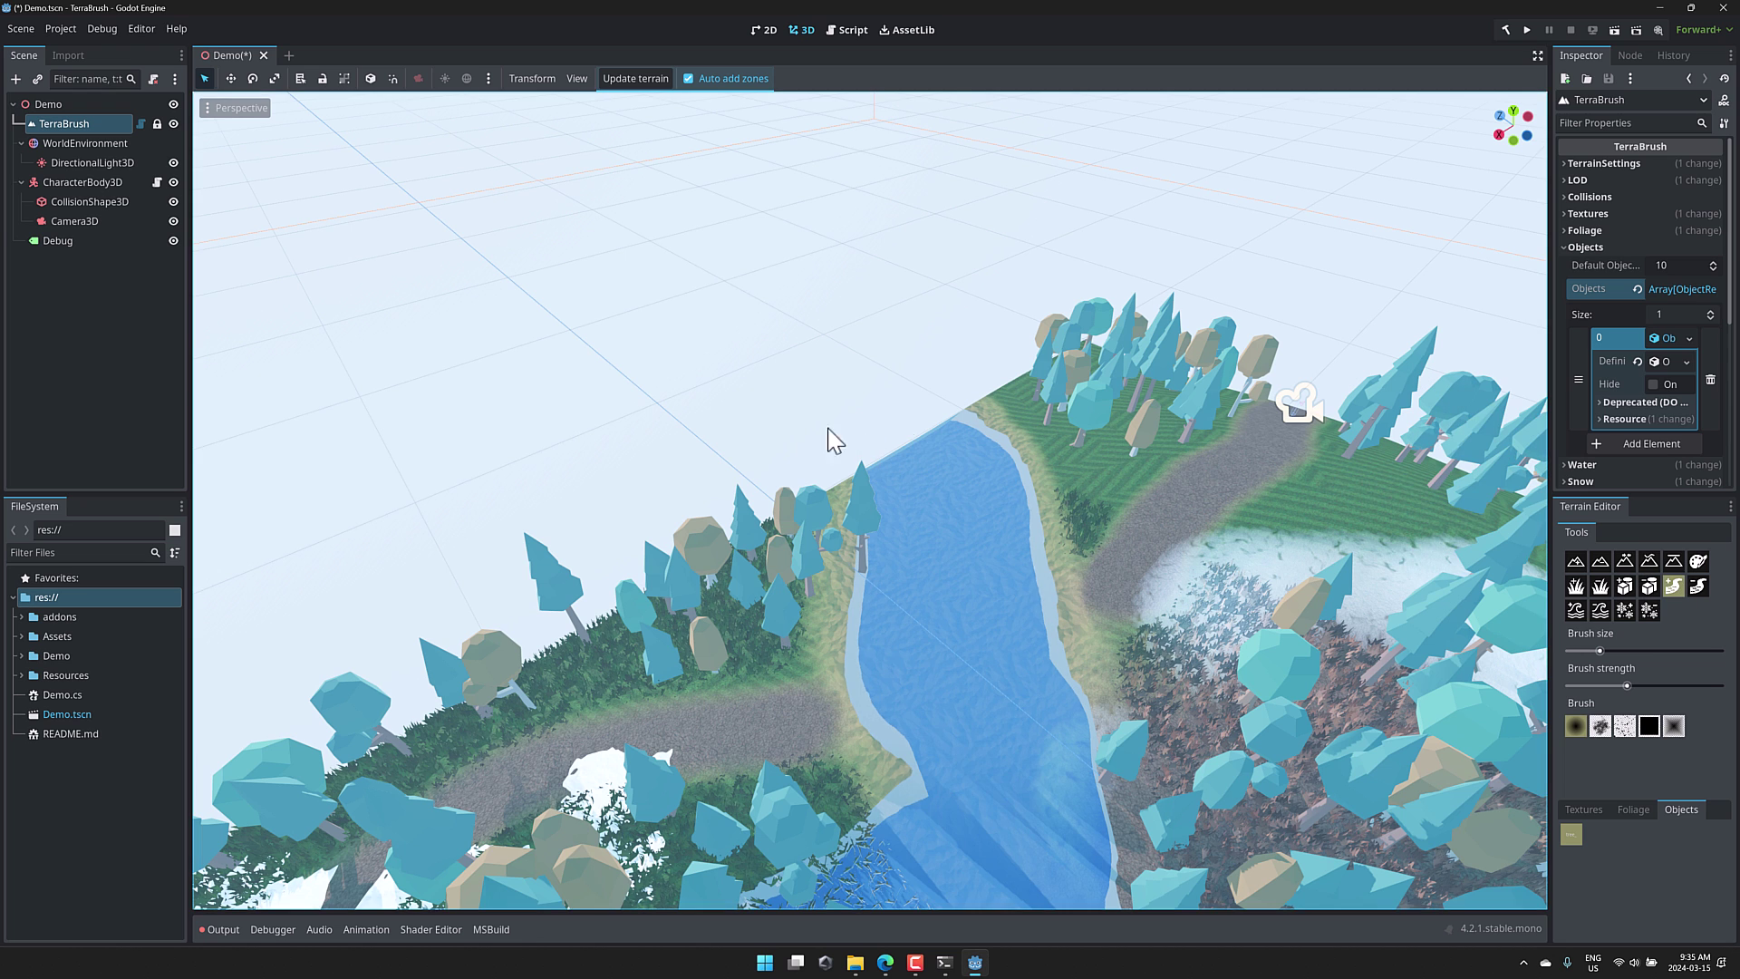
left_click(856, 428)
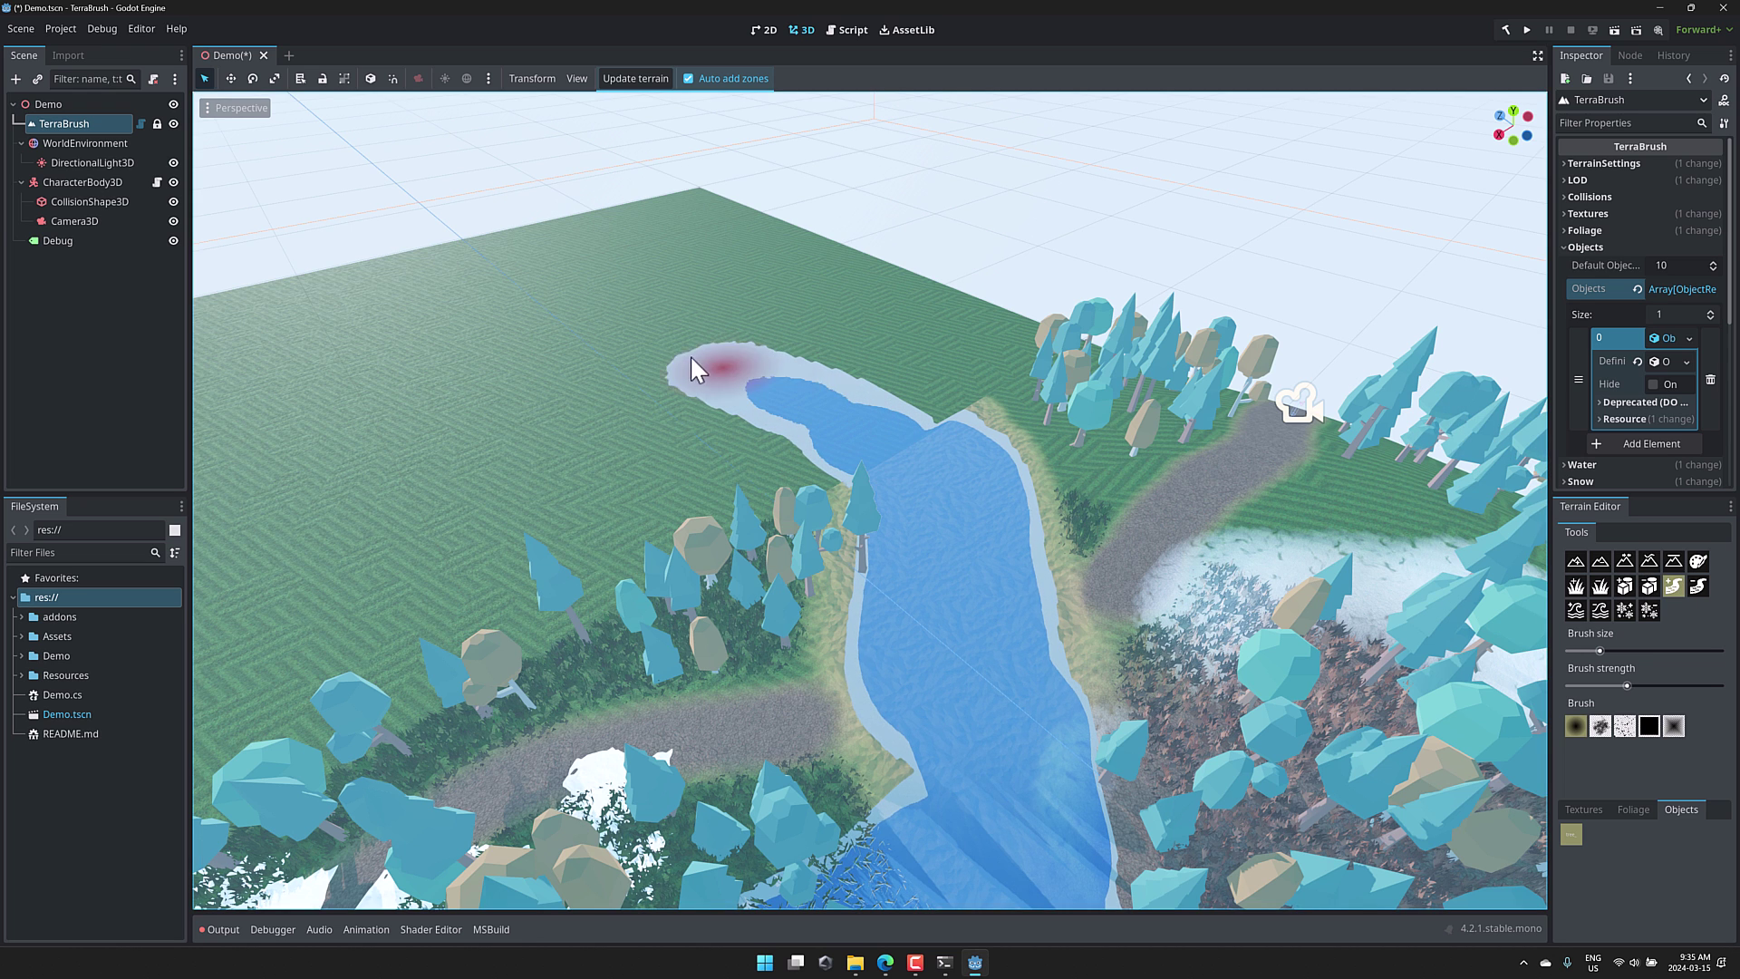
mouse_move(691, 358)
left_mouse_down()
mouse_move(530, 355)
mouse_move(614, 349)
mouse_move(802, 391)
mouse_move(708, 366)
mouse_move(419, 395)
mouse_move(470, 299)
mouse_move(441, 372)
mouse_move(395, 343)
left_mouse_up()
mouse_move(804, 464)
middle_mouse_down()
mouse_move(638, 447)
mouse_move(734, 448)
middle_mouse_up()
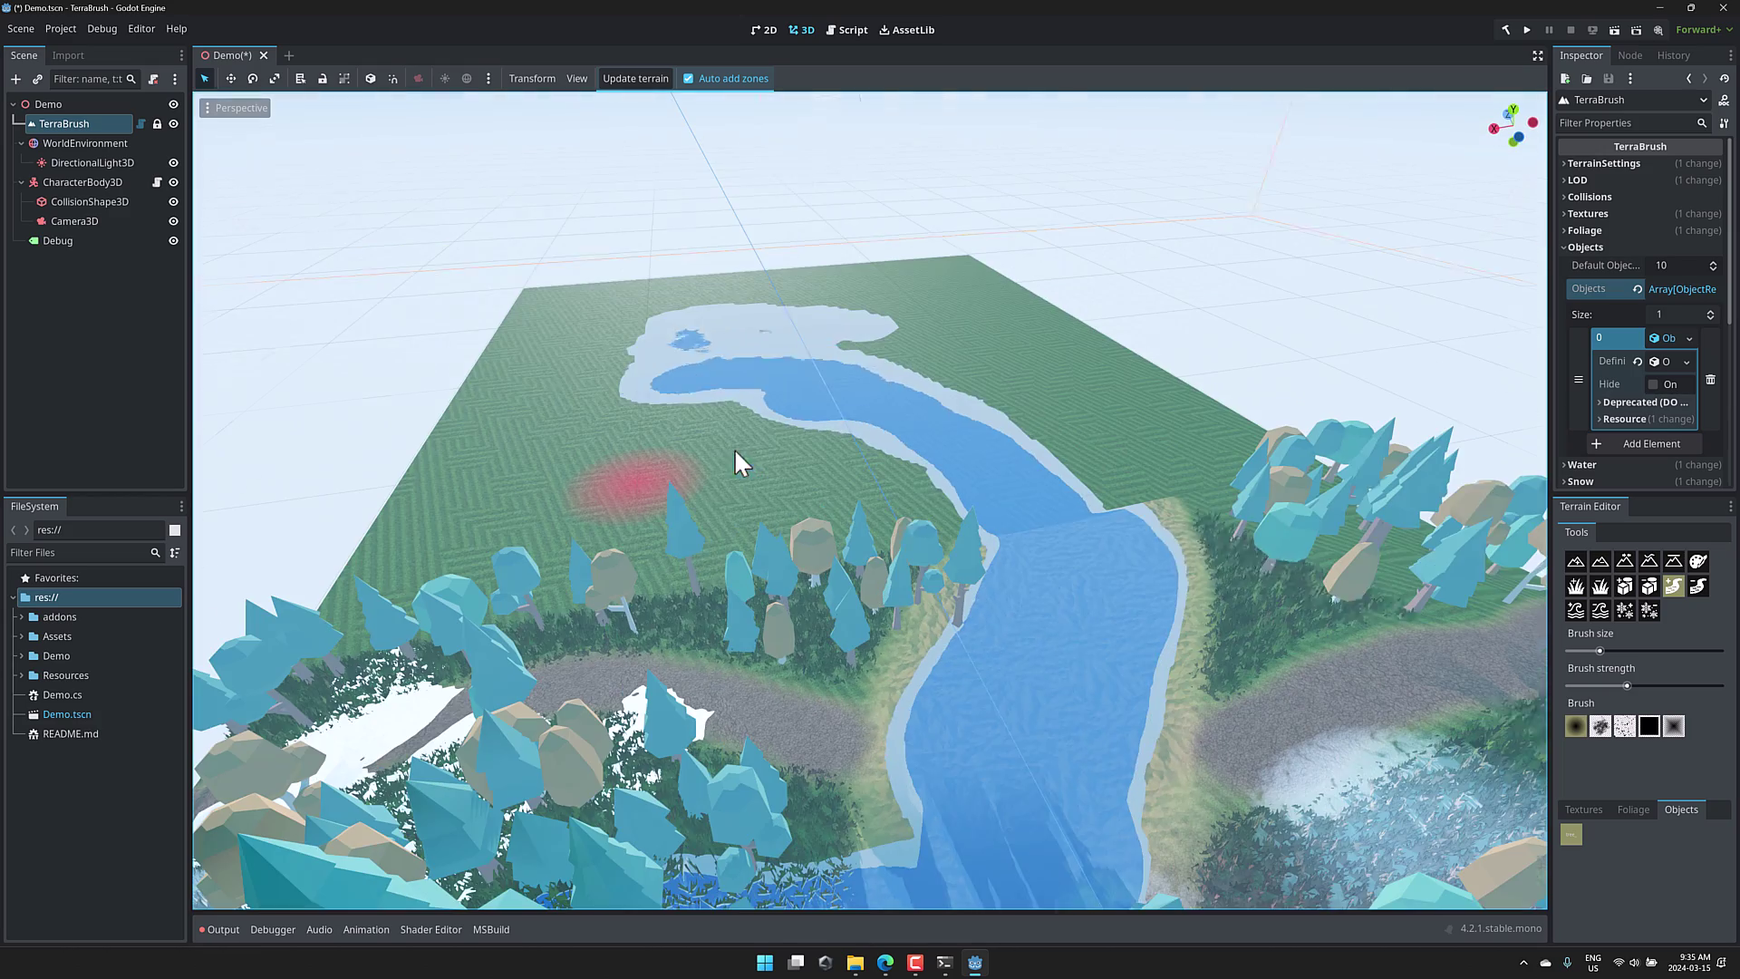
Sculpt a large hill beside the lake with an enlarged brush size
left_click(1575, 561)
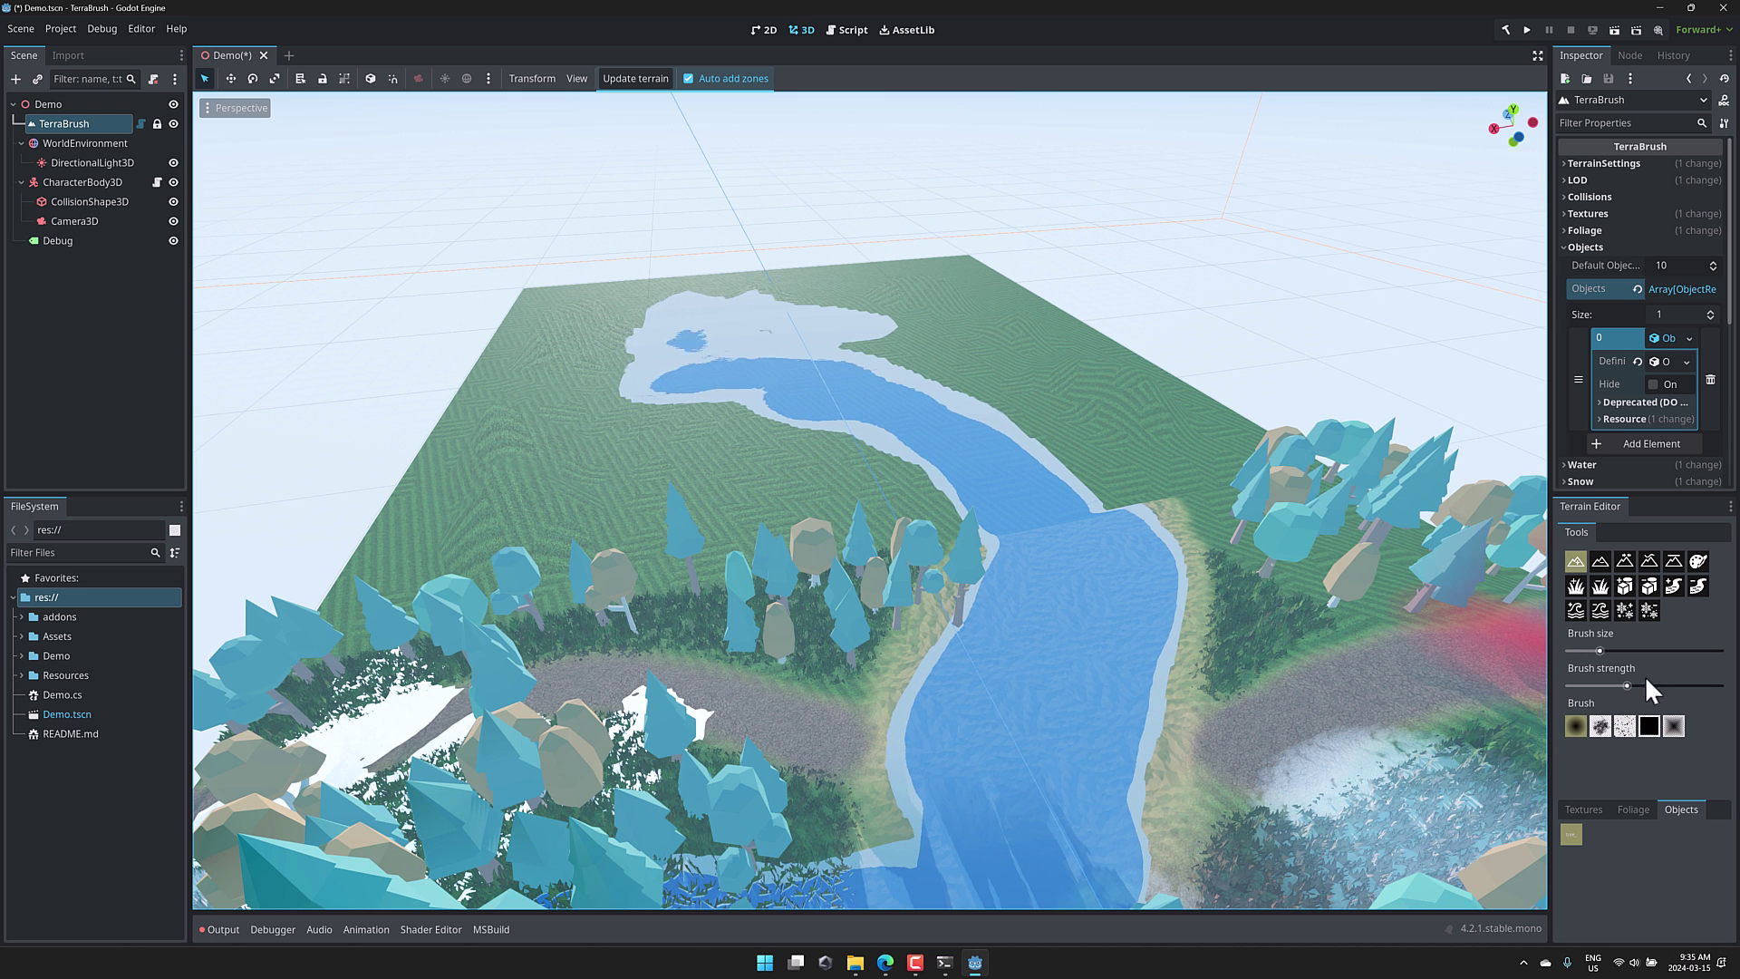
left_click_drag(1599, 651, 1648, 650)
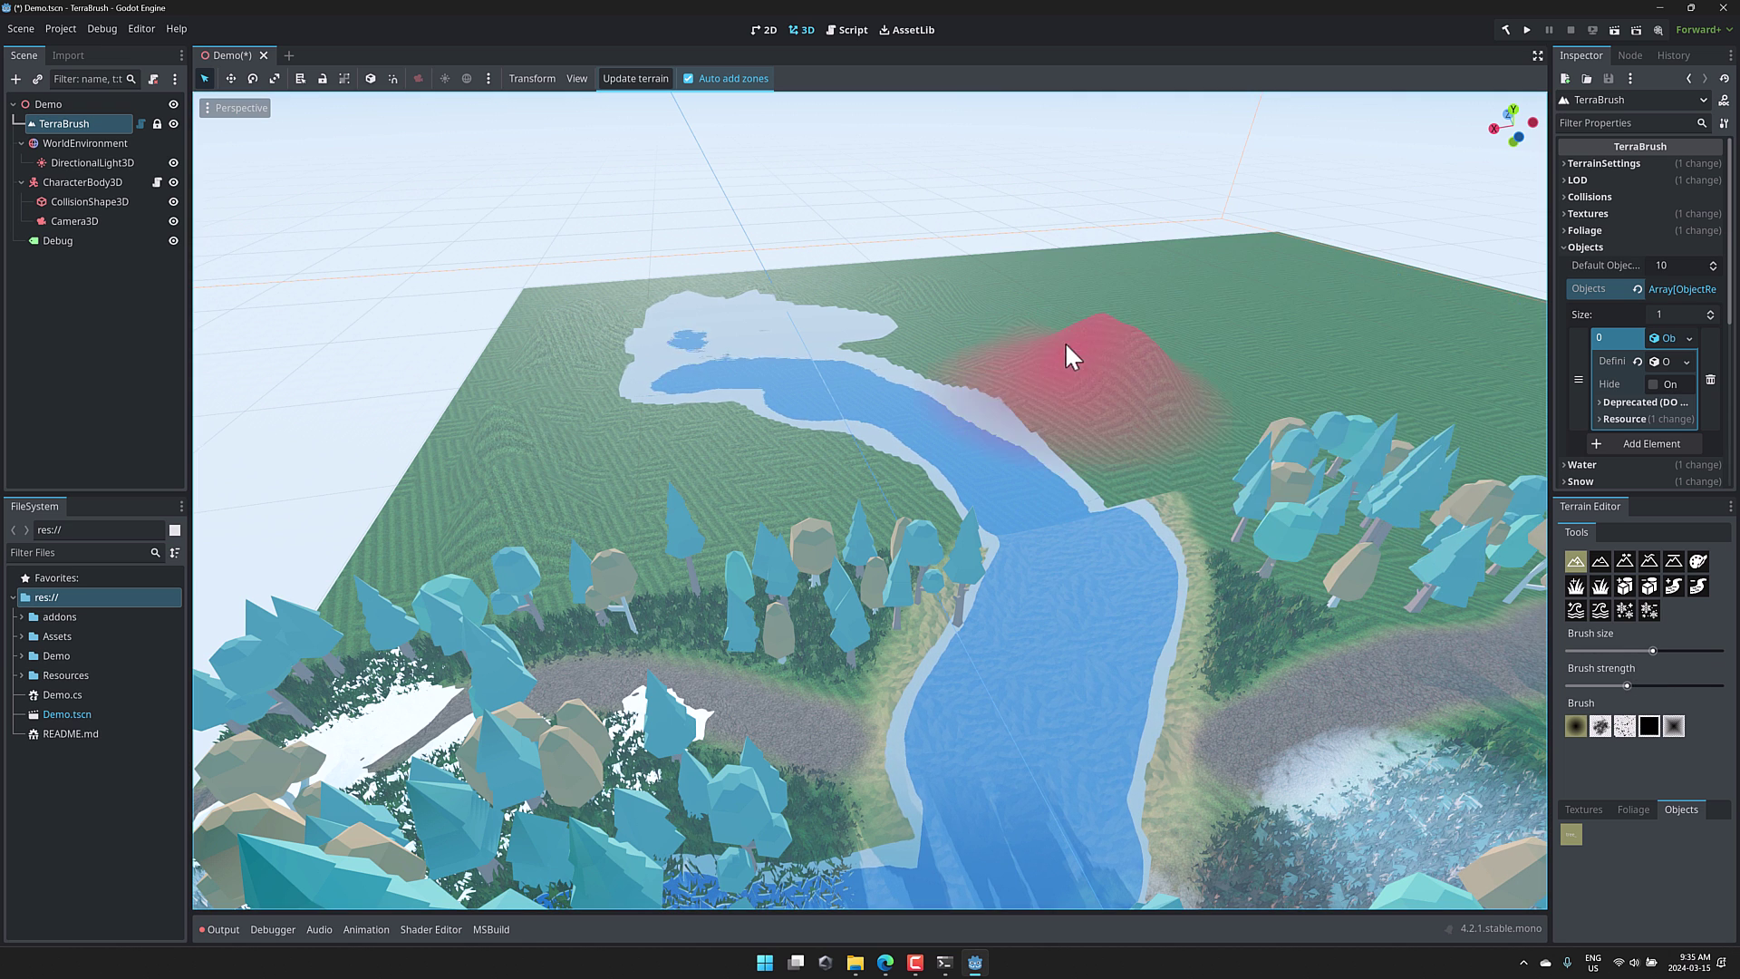
mouse_move(1008, 269)
left_mouse_down()
mouse_move(1169, 381)
mouse_move(1278, 385)
left_mouse_up()
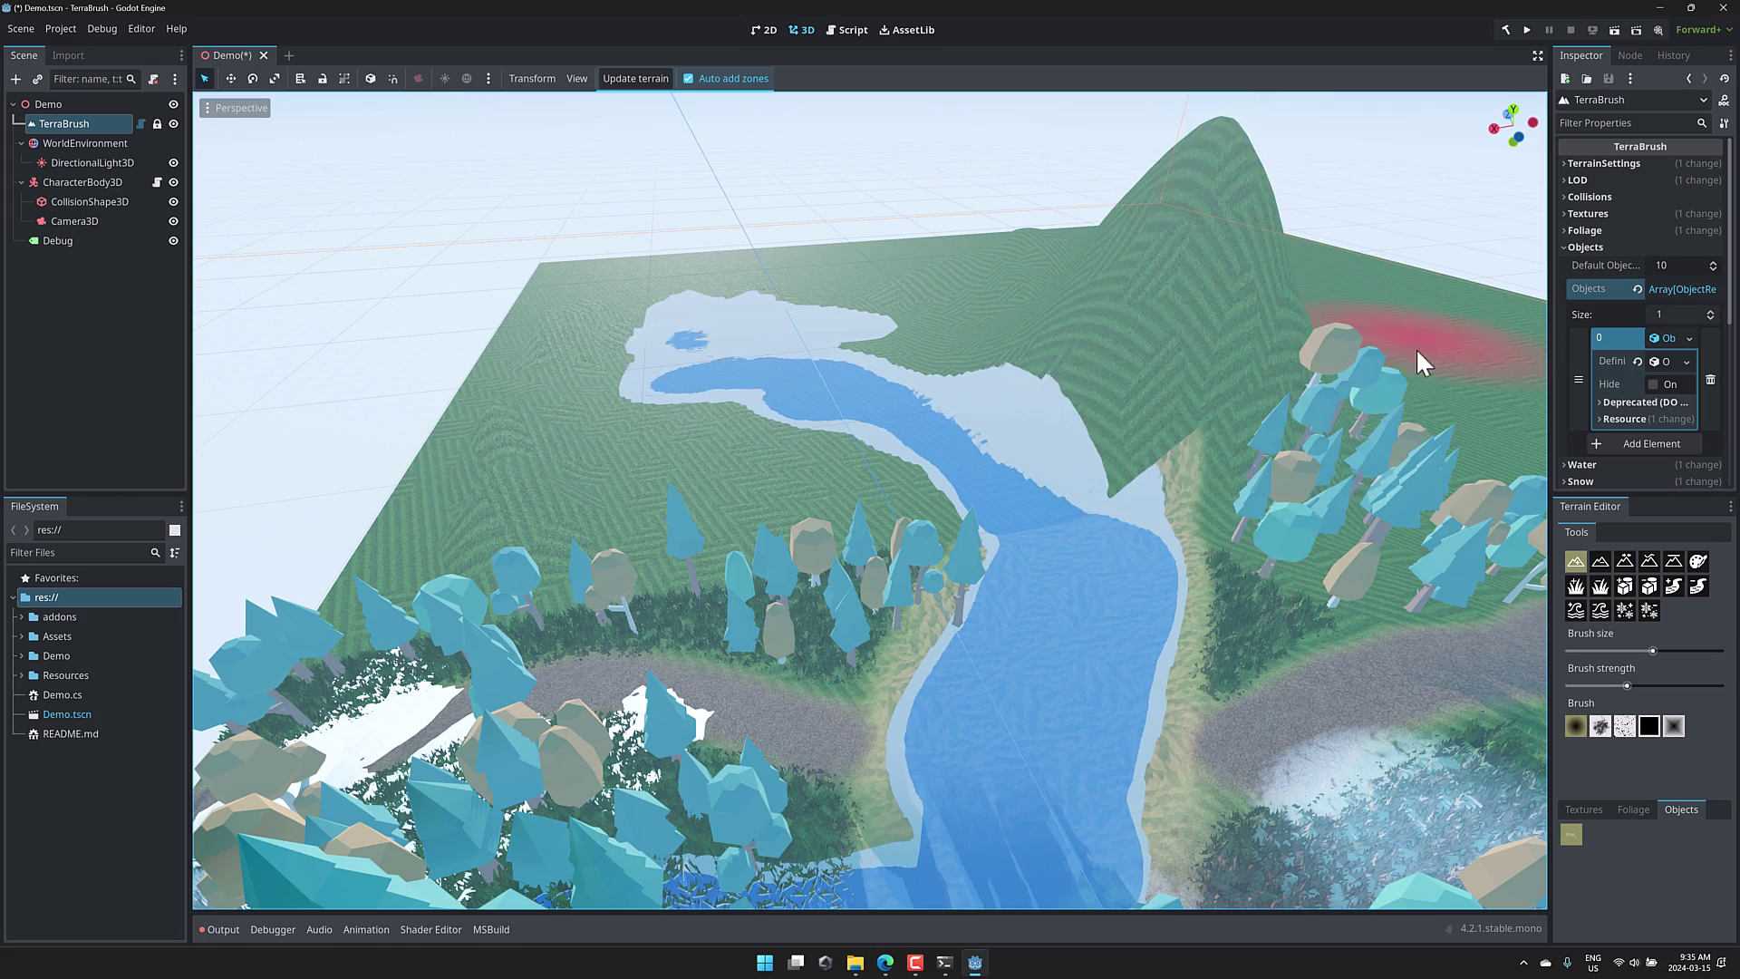
mouse_move(1415, 346)
middle_mouse_down()
mouse_move(1307, 384)
mouse_move(1408, 383)
mouse_move(1445, 360)
middle_mouse_up()
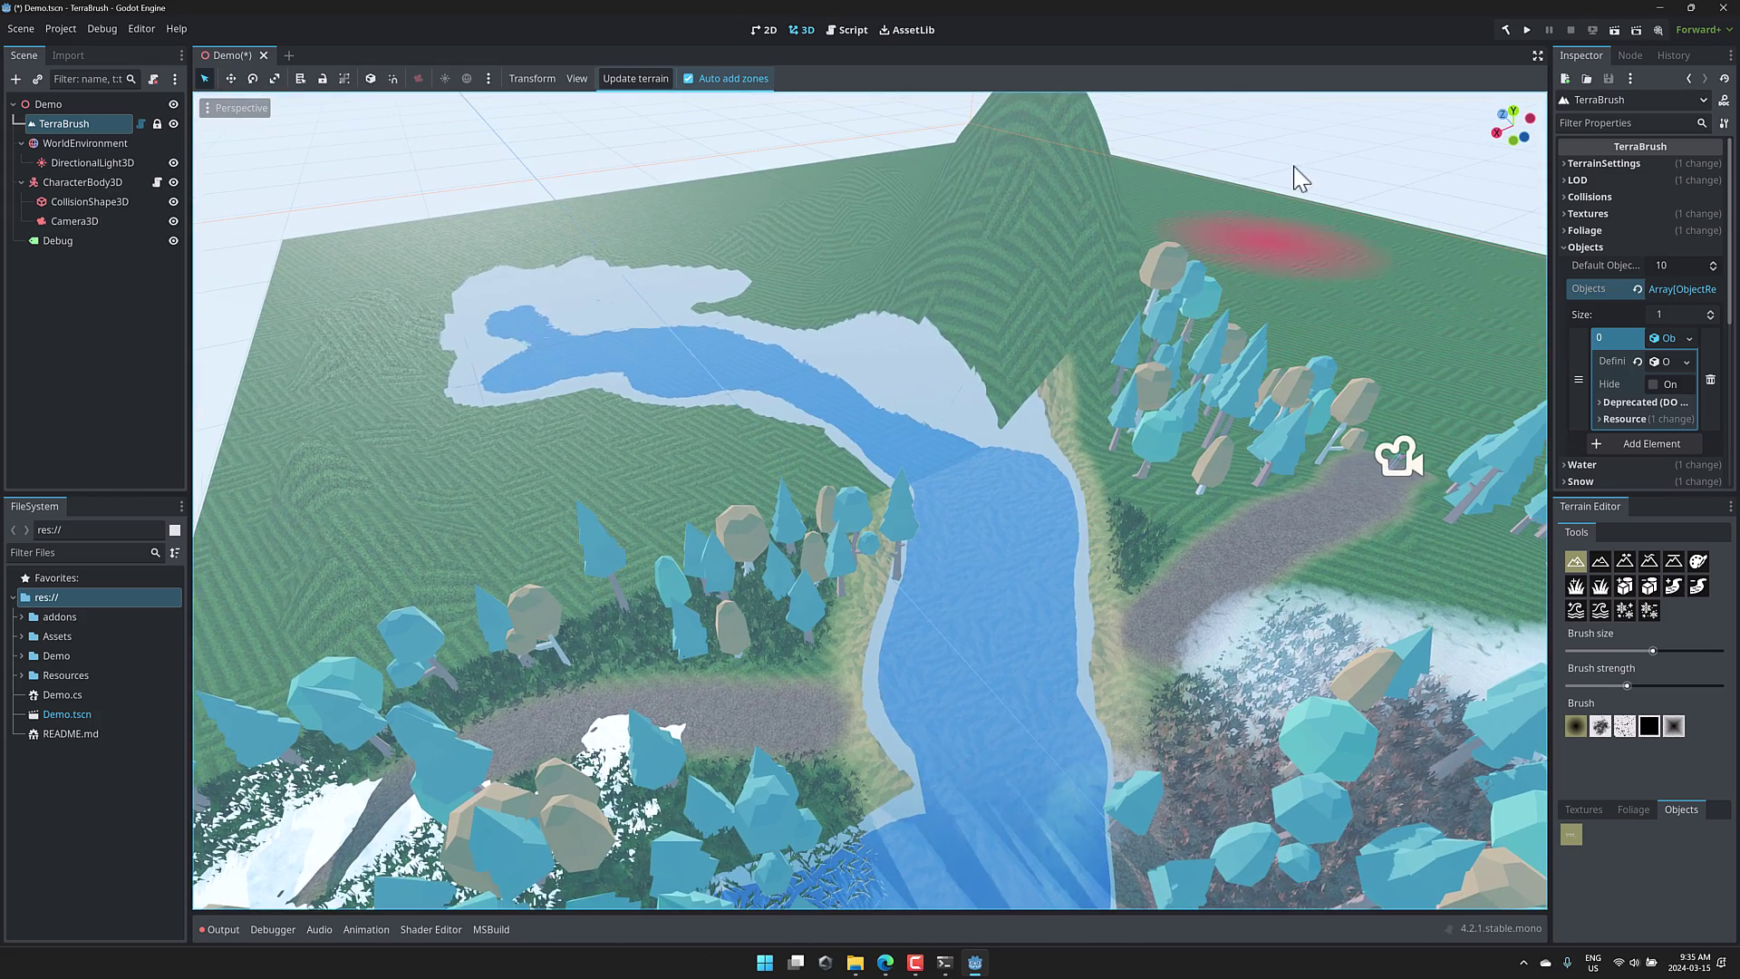
middle_click_drag(1187, 338, 889, 377)
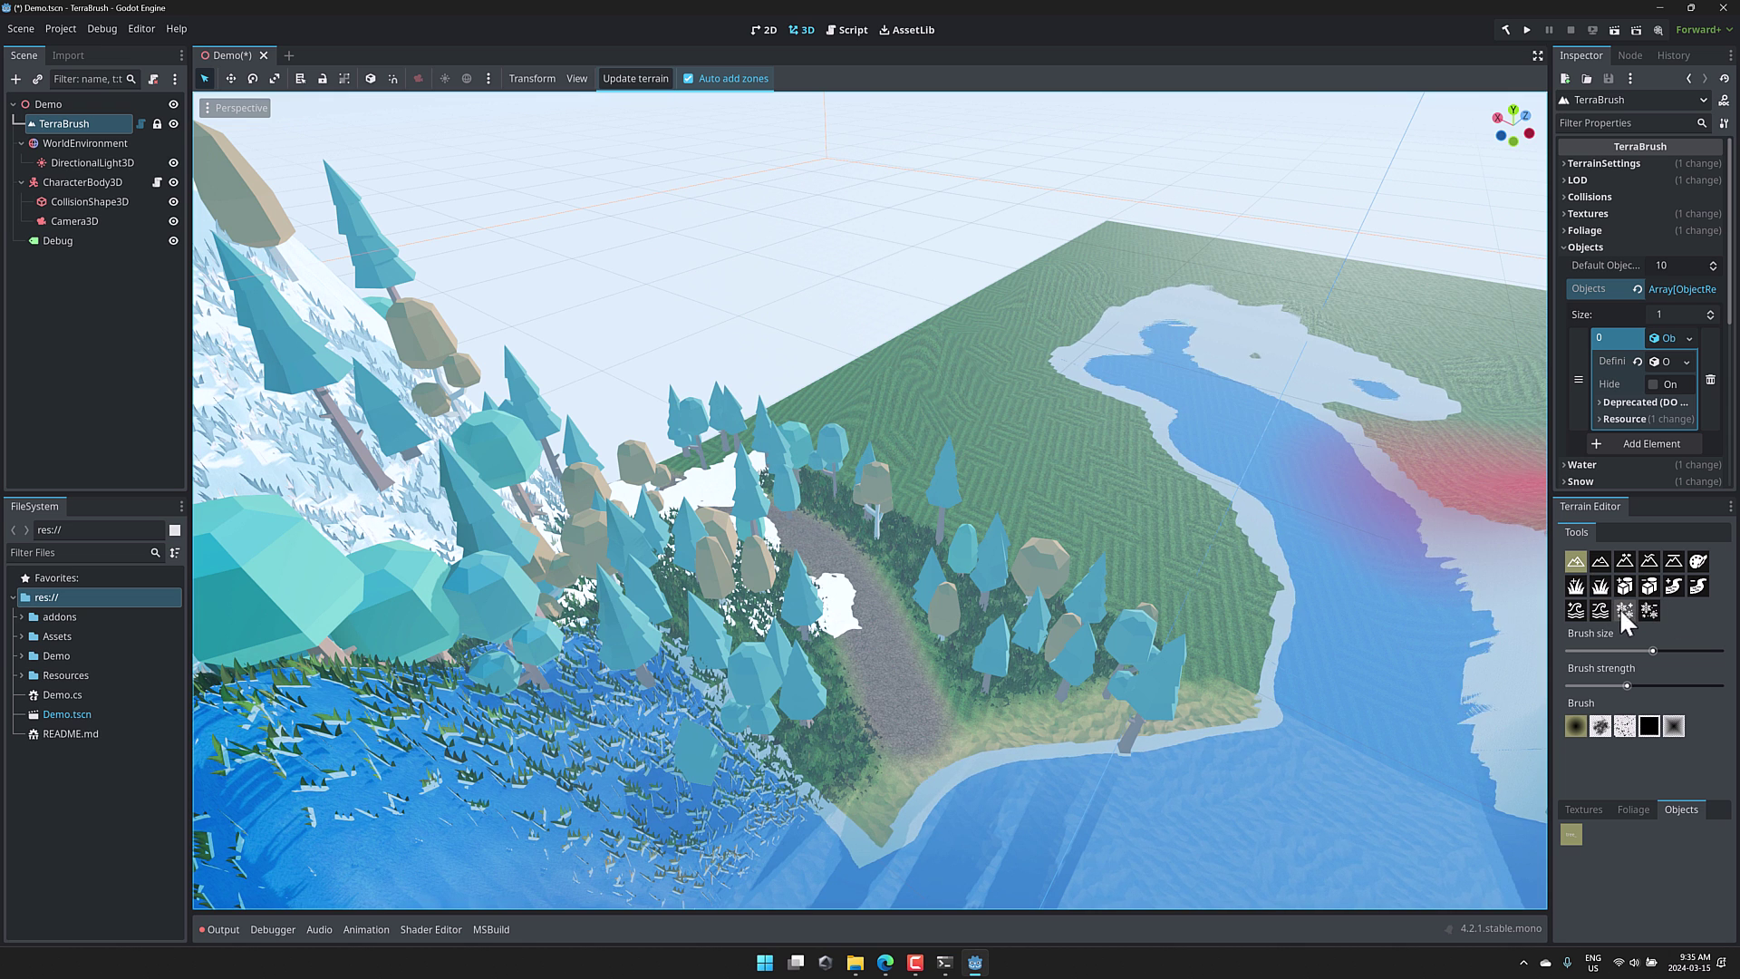
Paint more water and shoreline strokes across the new zone around the base of the hill
left_click(1667, 584)
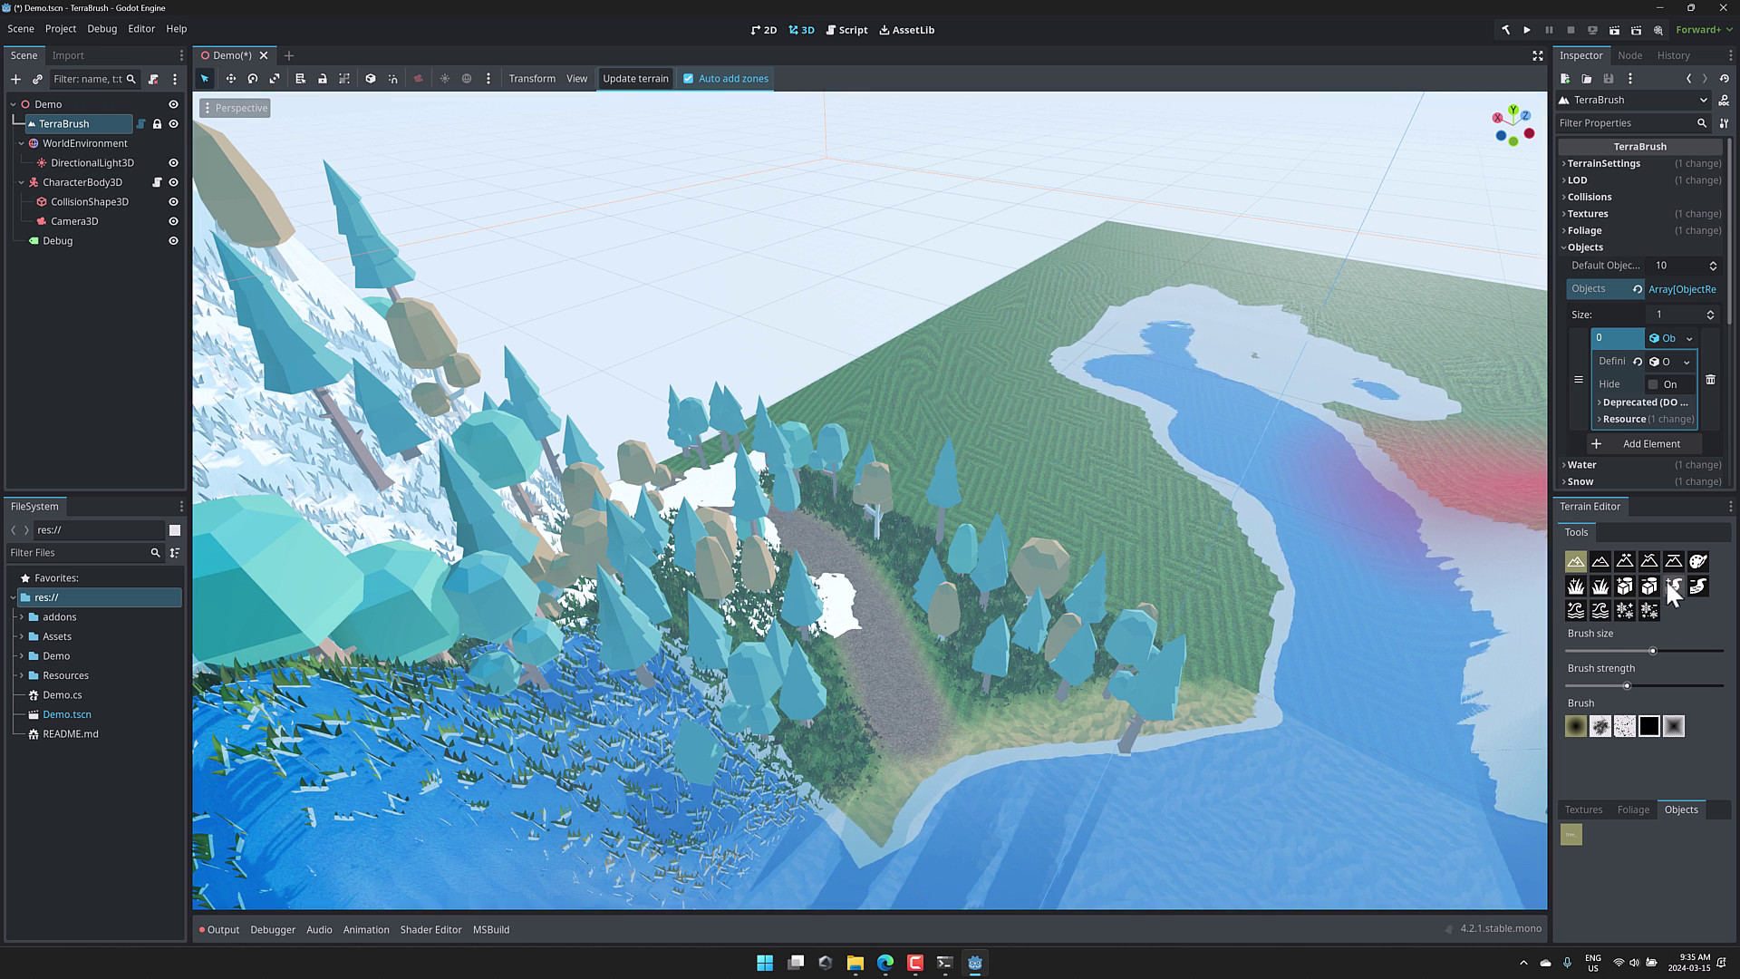
mouse_move(1079, 357)
left_mouse_down()
mouse_move(933, 330)
mouse_move(771, 262)
left_mouse_up()
mouse_move(667, 317)
middle_mouse_down()
mouse_move(644, 311)
mouse_move(815, 580)
mouse_move(757, 484)
mouse_move(777, 544)
mouse_move(866, 499)
mouse_move(776, 505)
middle_mouse_up()
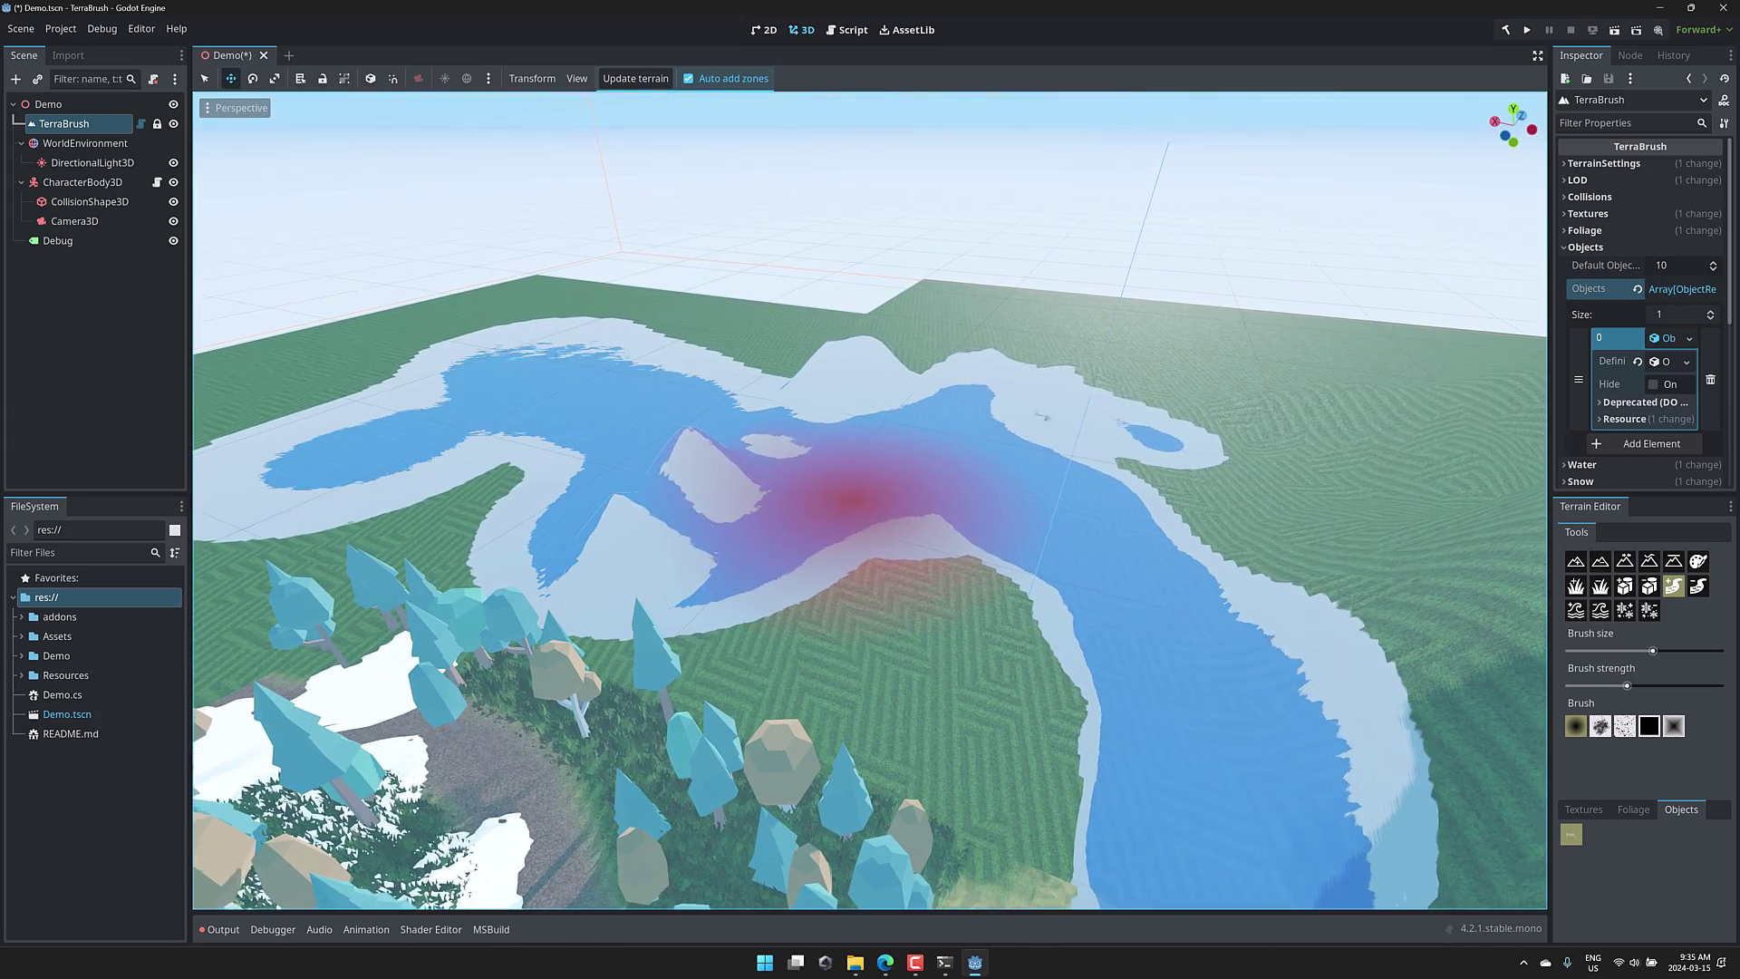
mouse_move(1058, 383)
left_mouse_down()
mouse_move(1197, 330)
mouse_move(1224, 272)
mouse_move(1190, 352)
mouse_move(1227, 334)
mouse_move(1417, 402)
mouse_move(1336, 513)
mouse_move(801, 484)
left_mouse_up()
middle_click_drag(801, 484, 983, 482)
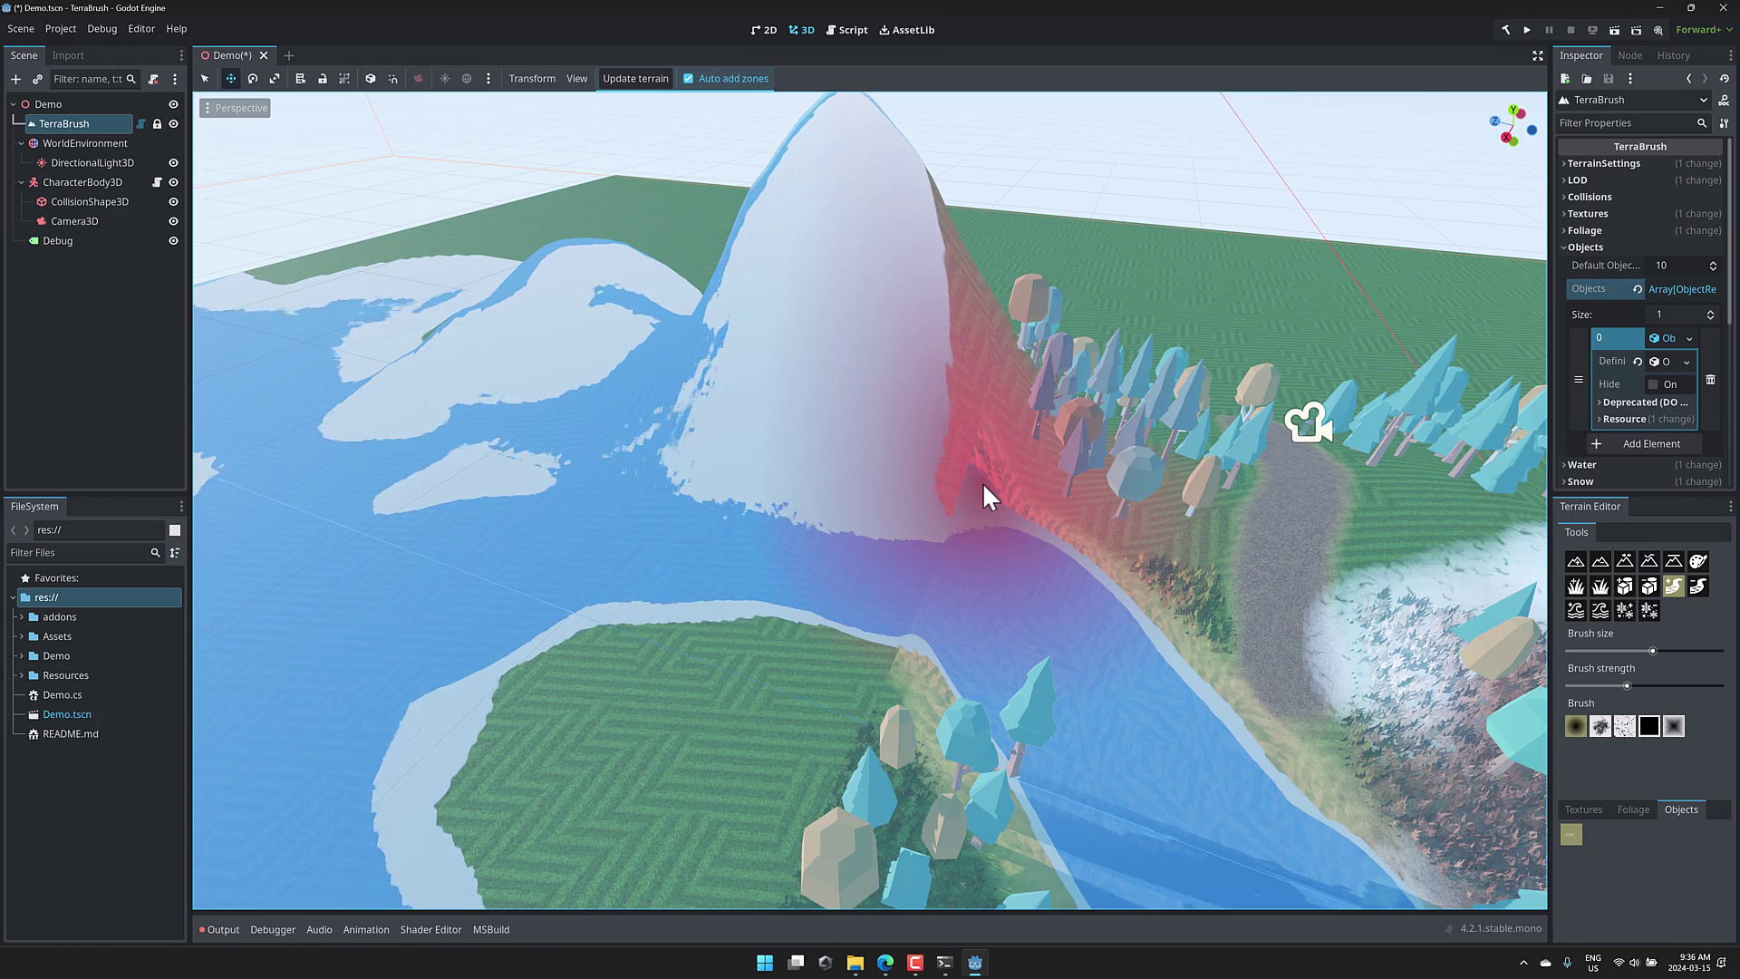
right_click_drag(971, 429, 843, 490)
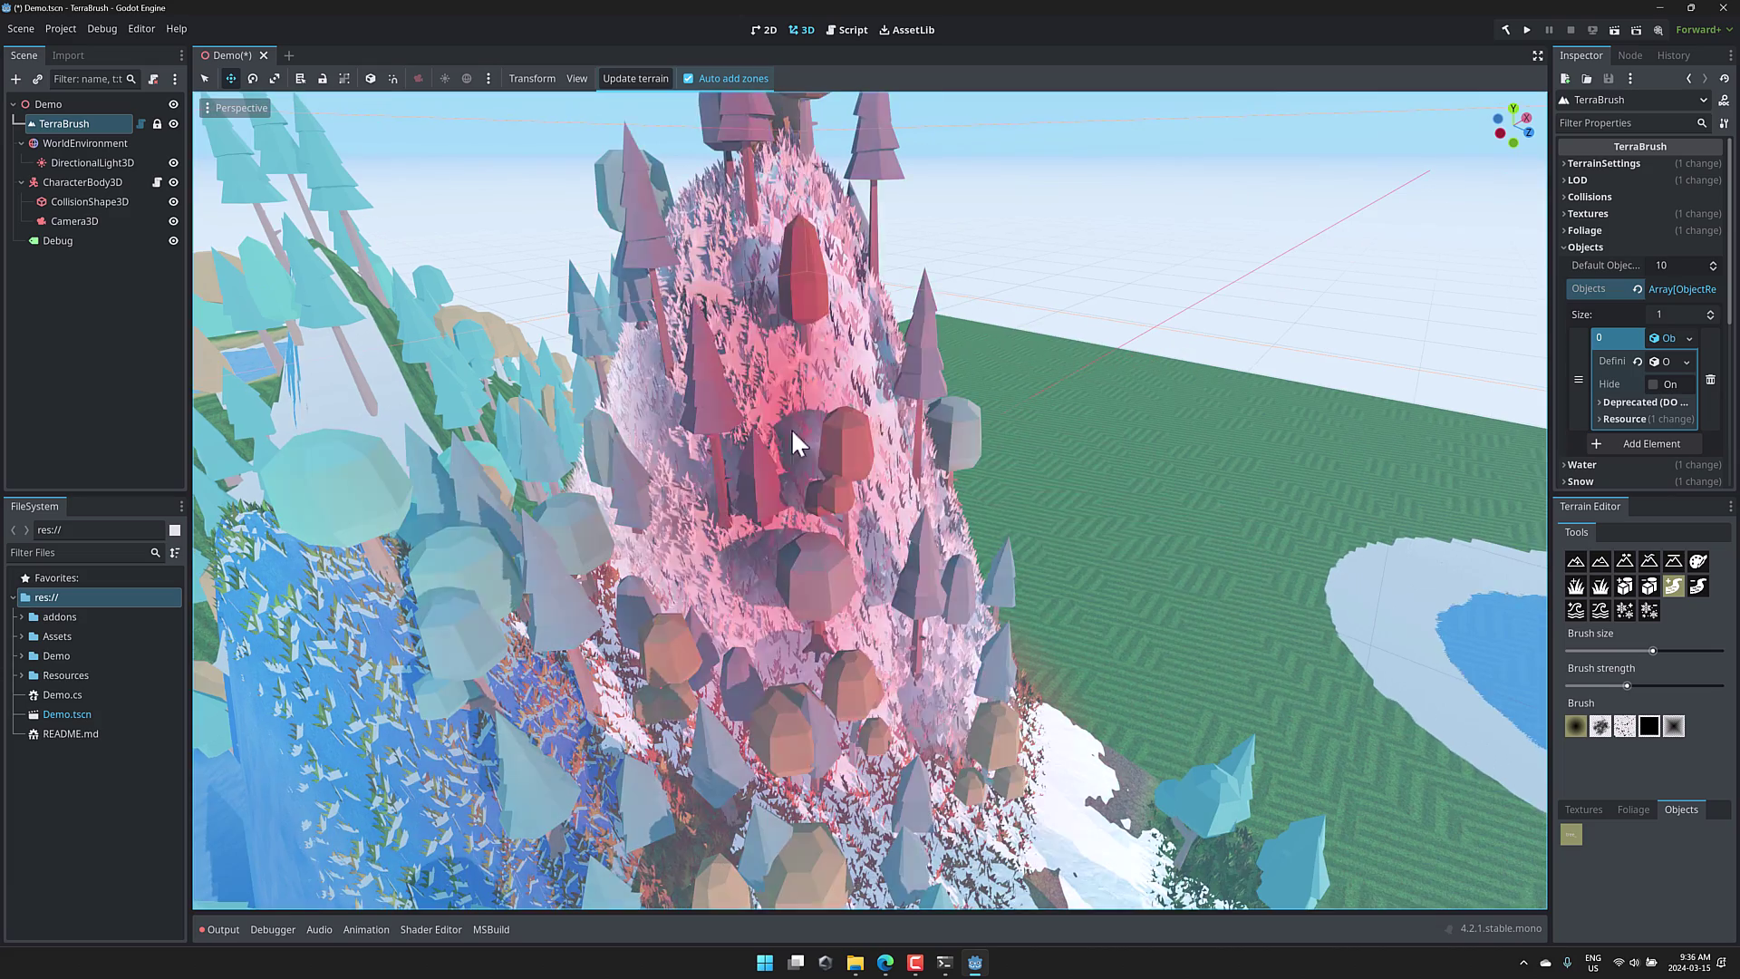
mouse_move(1020, 514)
right_mouse_down()
mouse_move(925, 453)
mouse_move(1019, 515)
right_mouse_up()
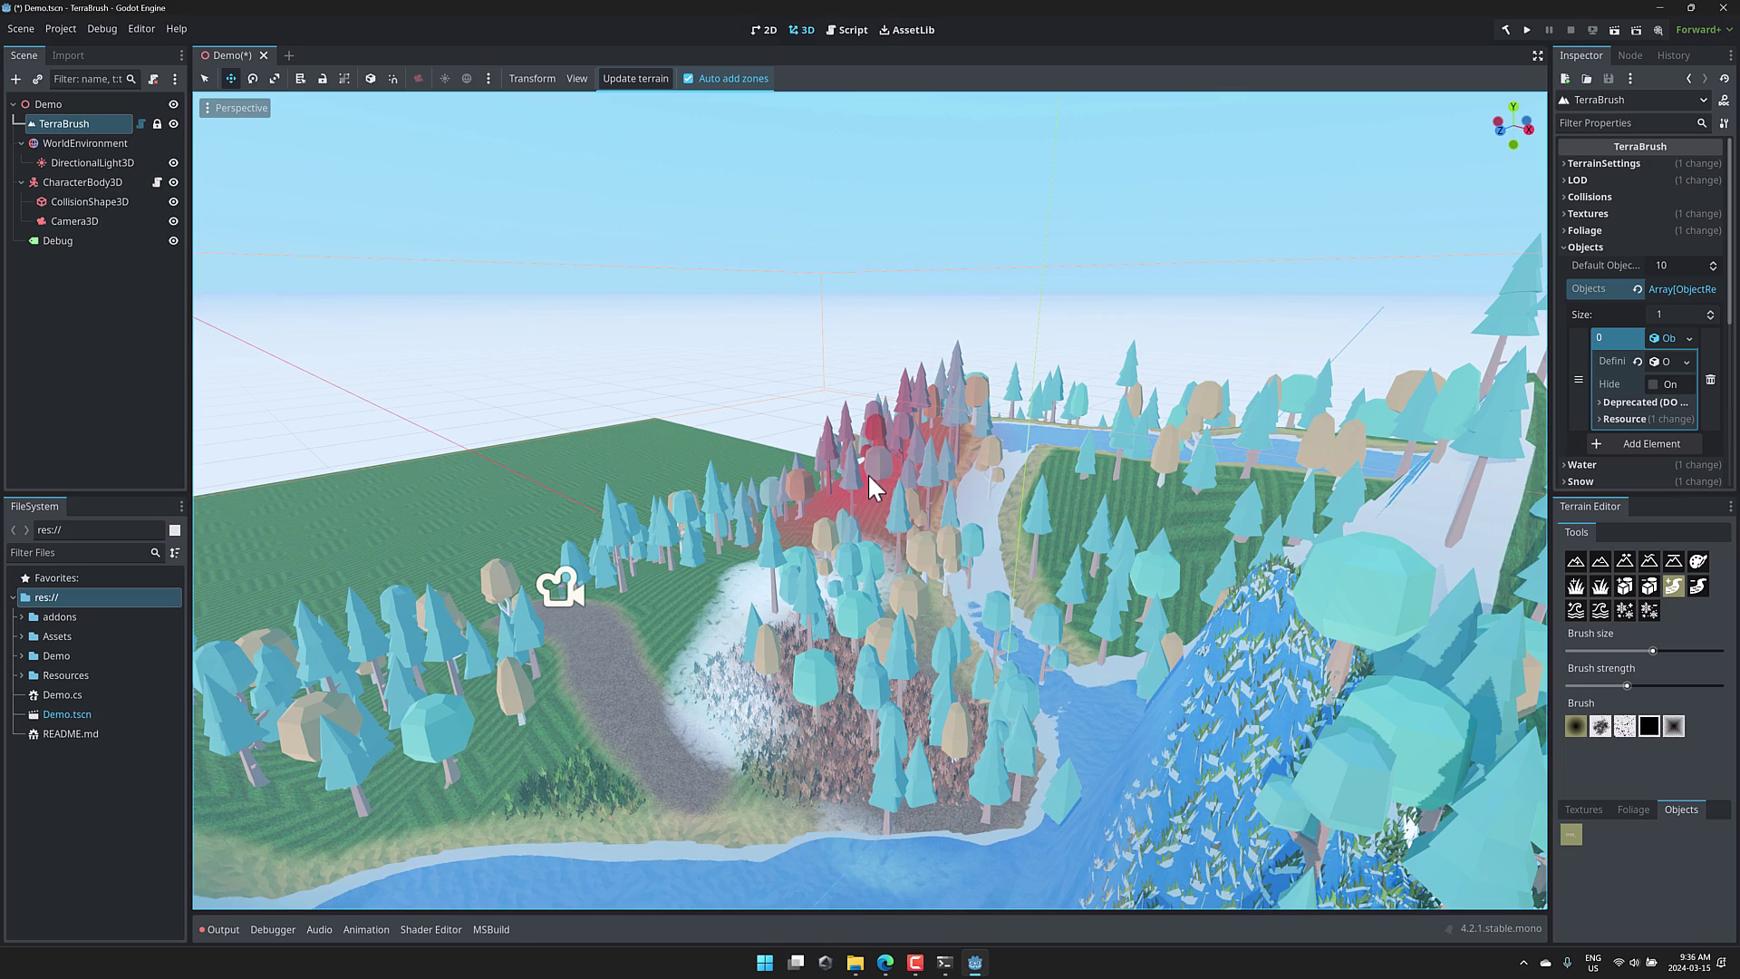
mouse_move(726, 544)
right_mouse_down()
mouse_move(753, 535)
mouse_move(725, 535)
right_mouse_up()
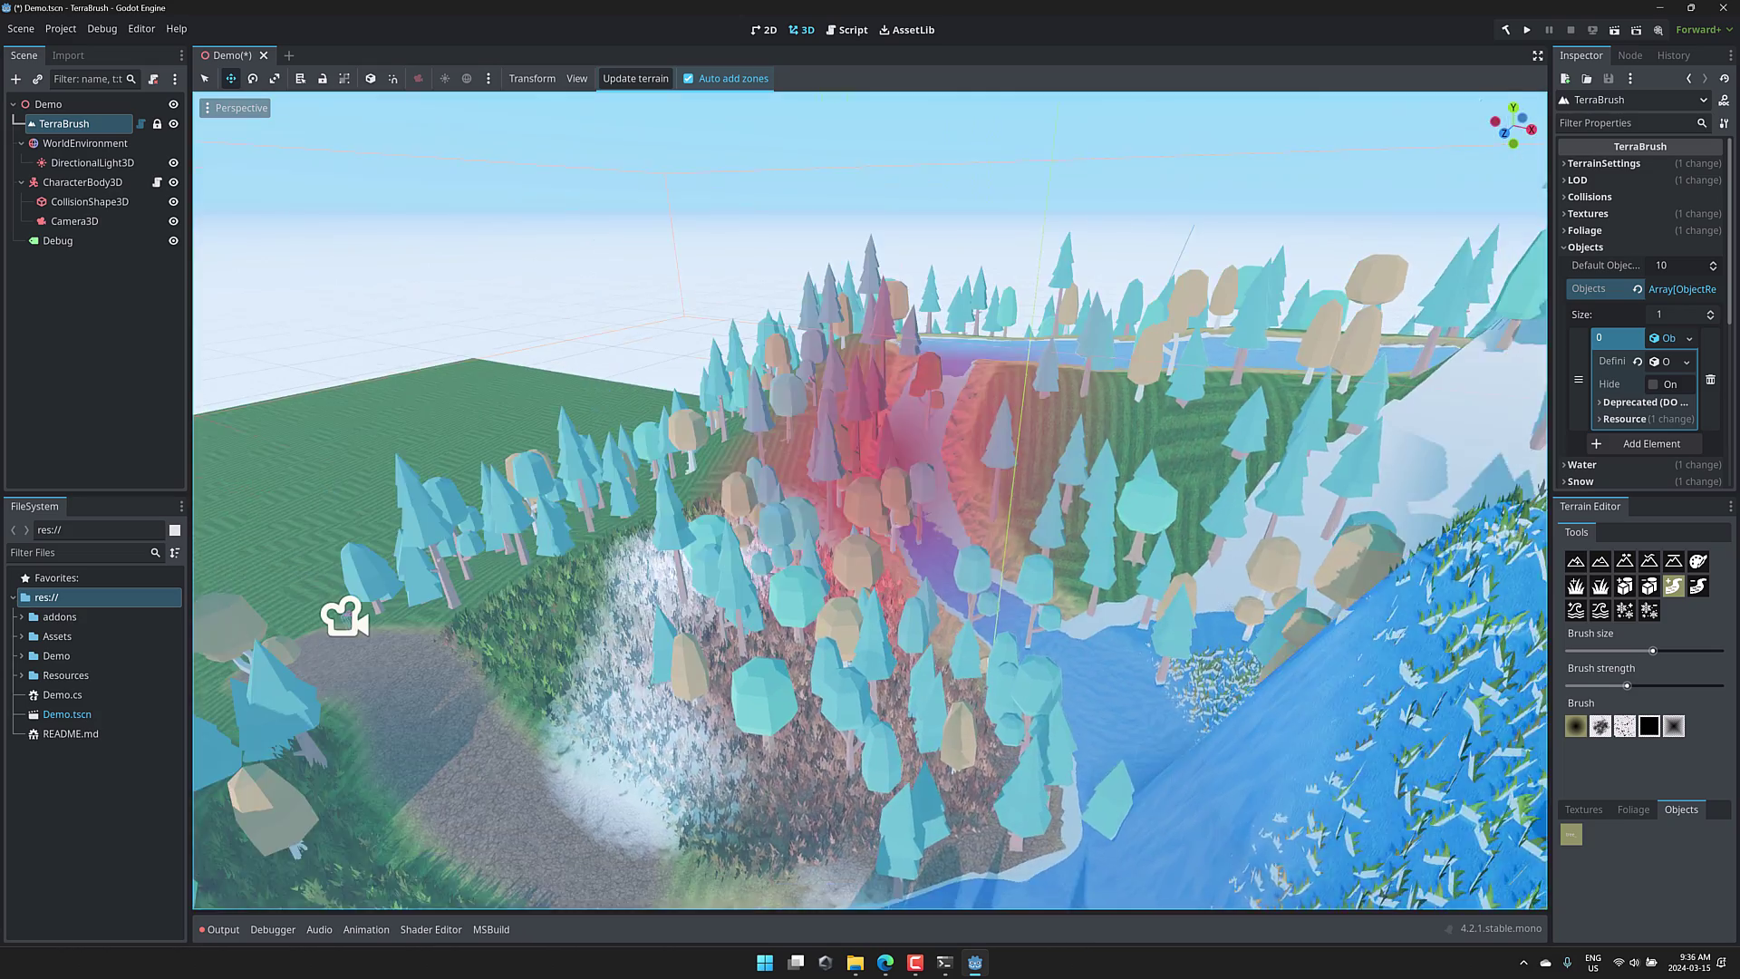
middle_click_drag(341, 613, 641, 590)
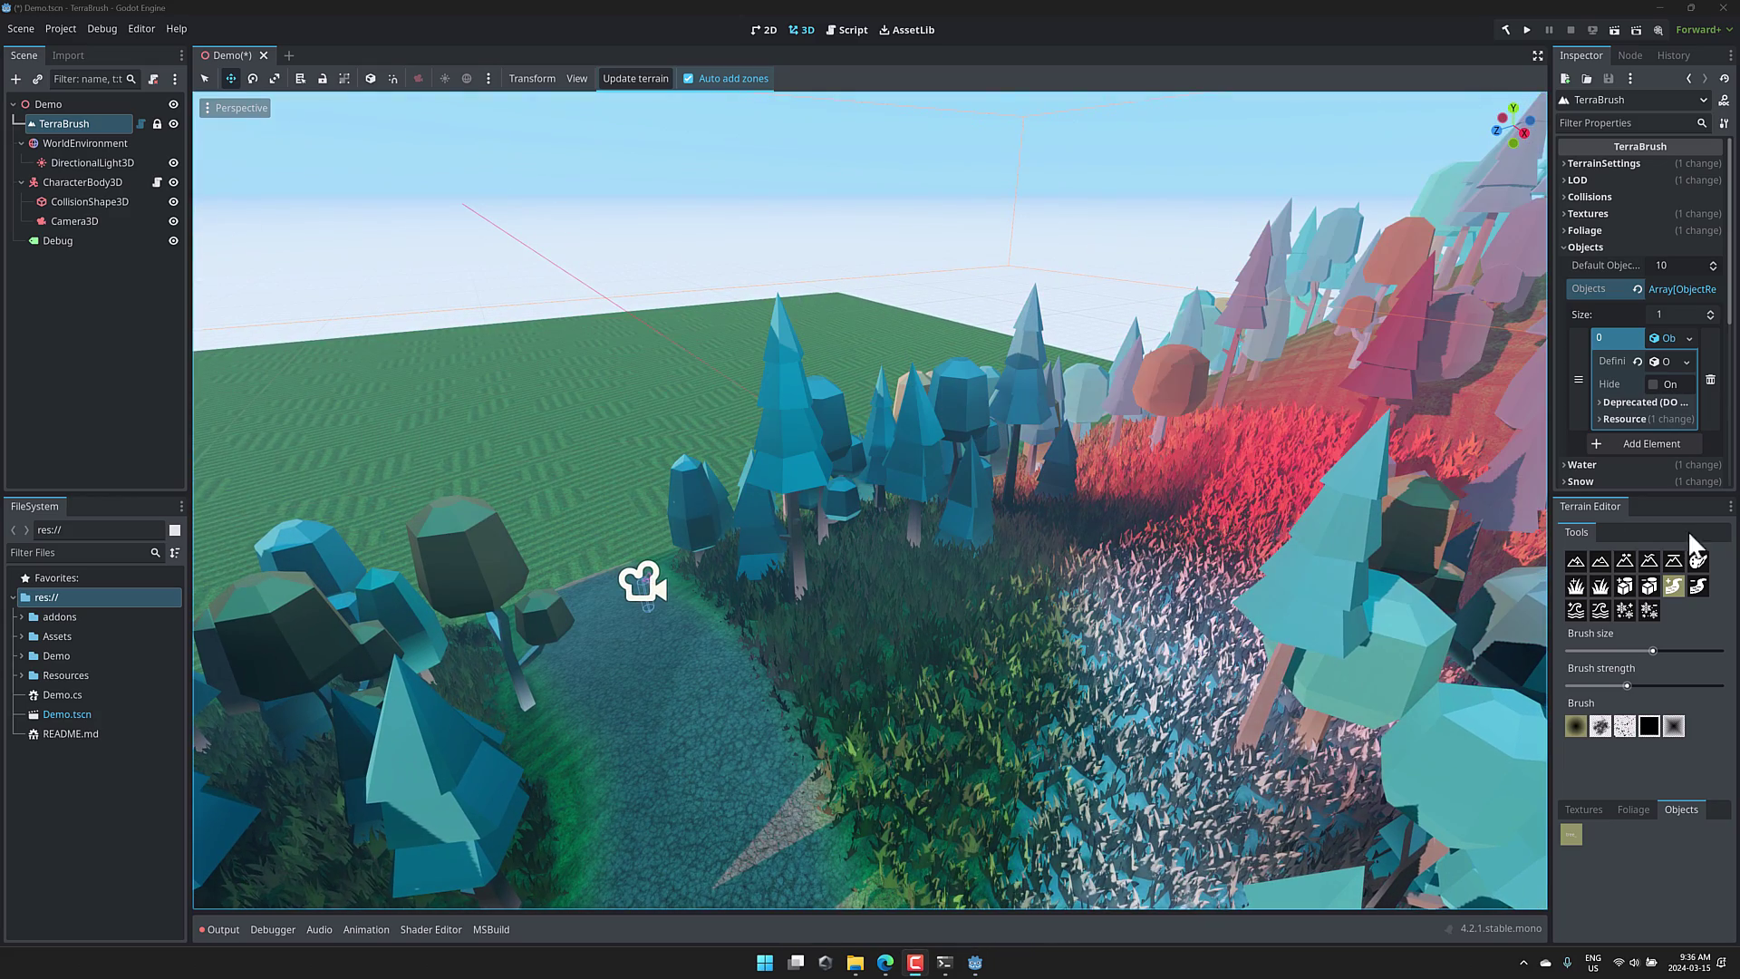
Paint snow over the path and clearing, erase most of it, then grow grass foliage across the path
left_click(1625, 611)
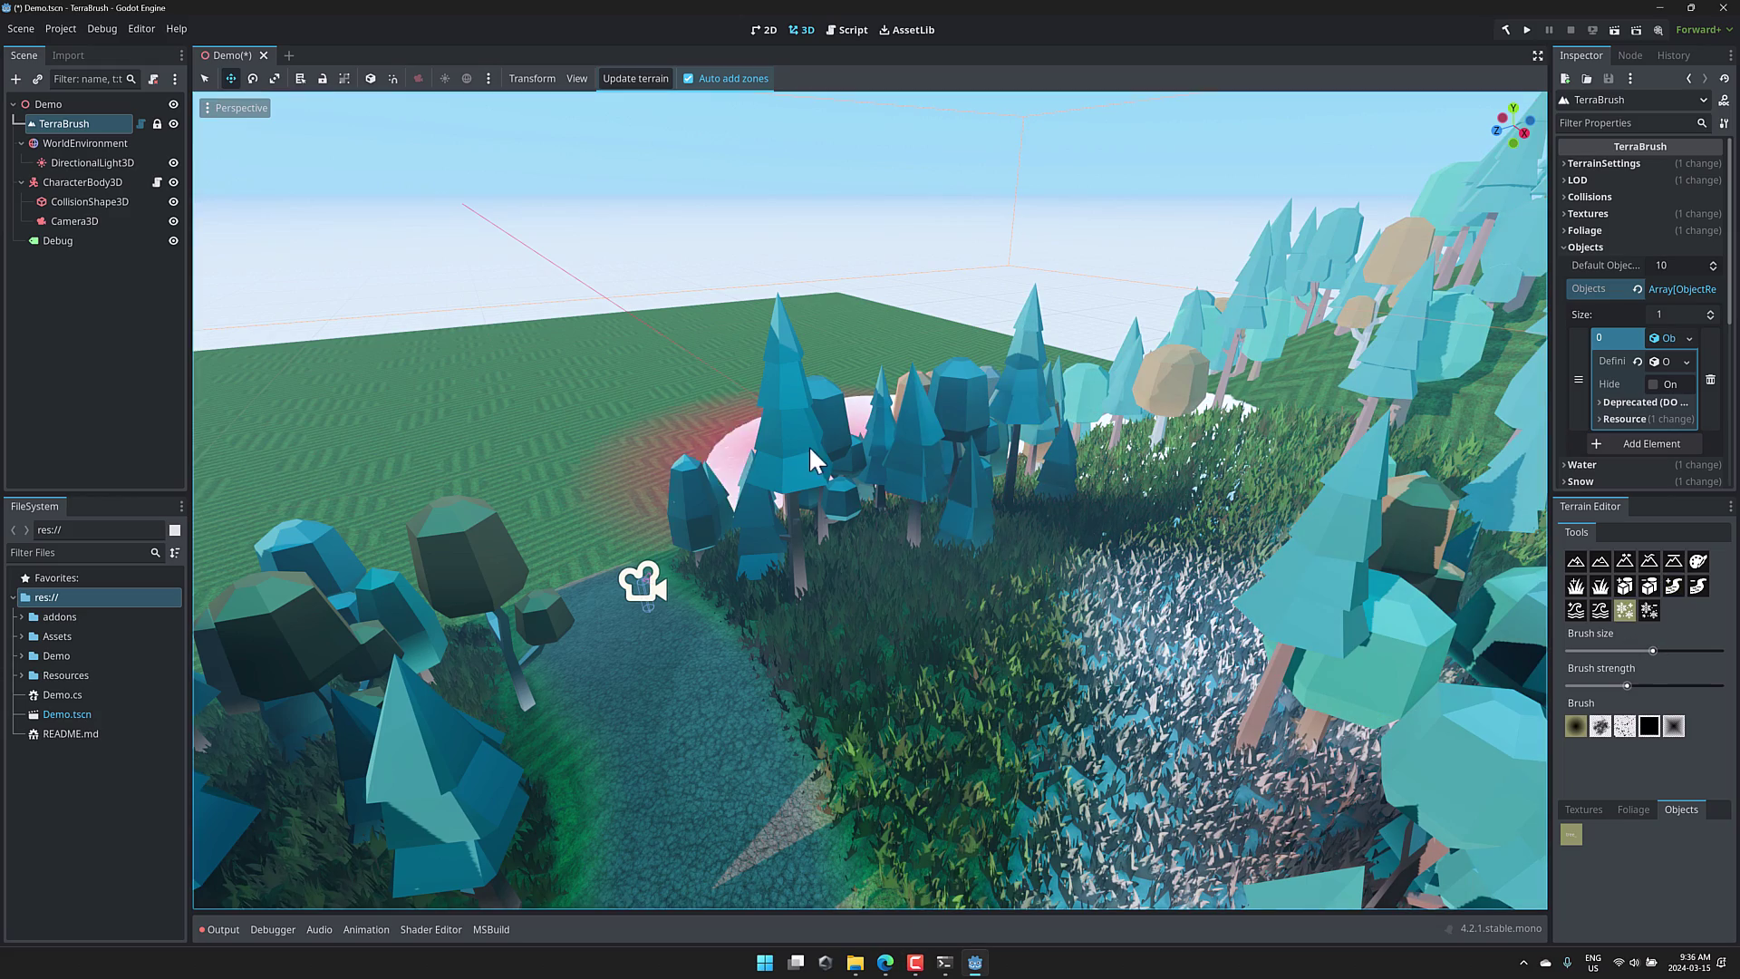
mouse_move(808, 444)
left_mouse_down()
mouse_move(583, 583)
mouse_move(1024, 585)
left_mouse_up()
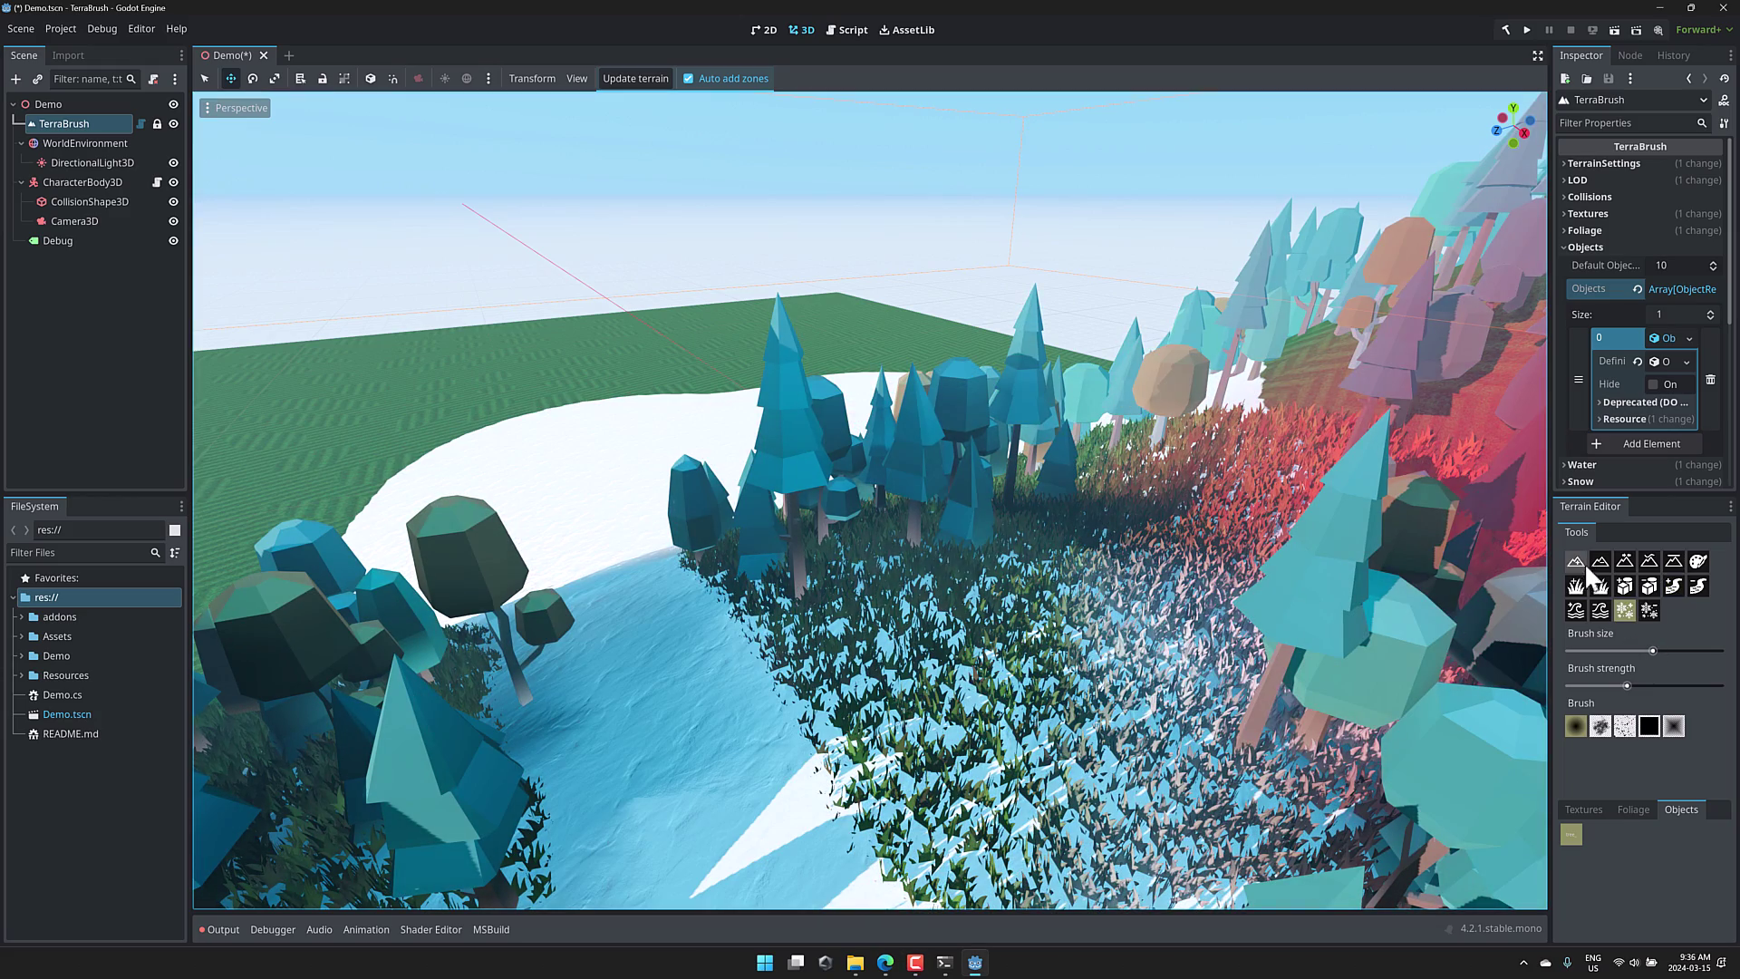
left_click(1649, 609)
left_click_drag(703, 481, 830, 640)
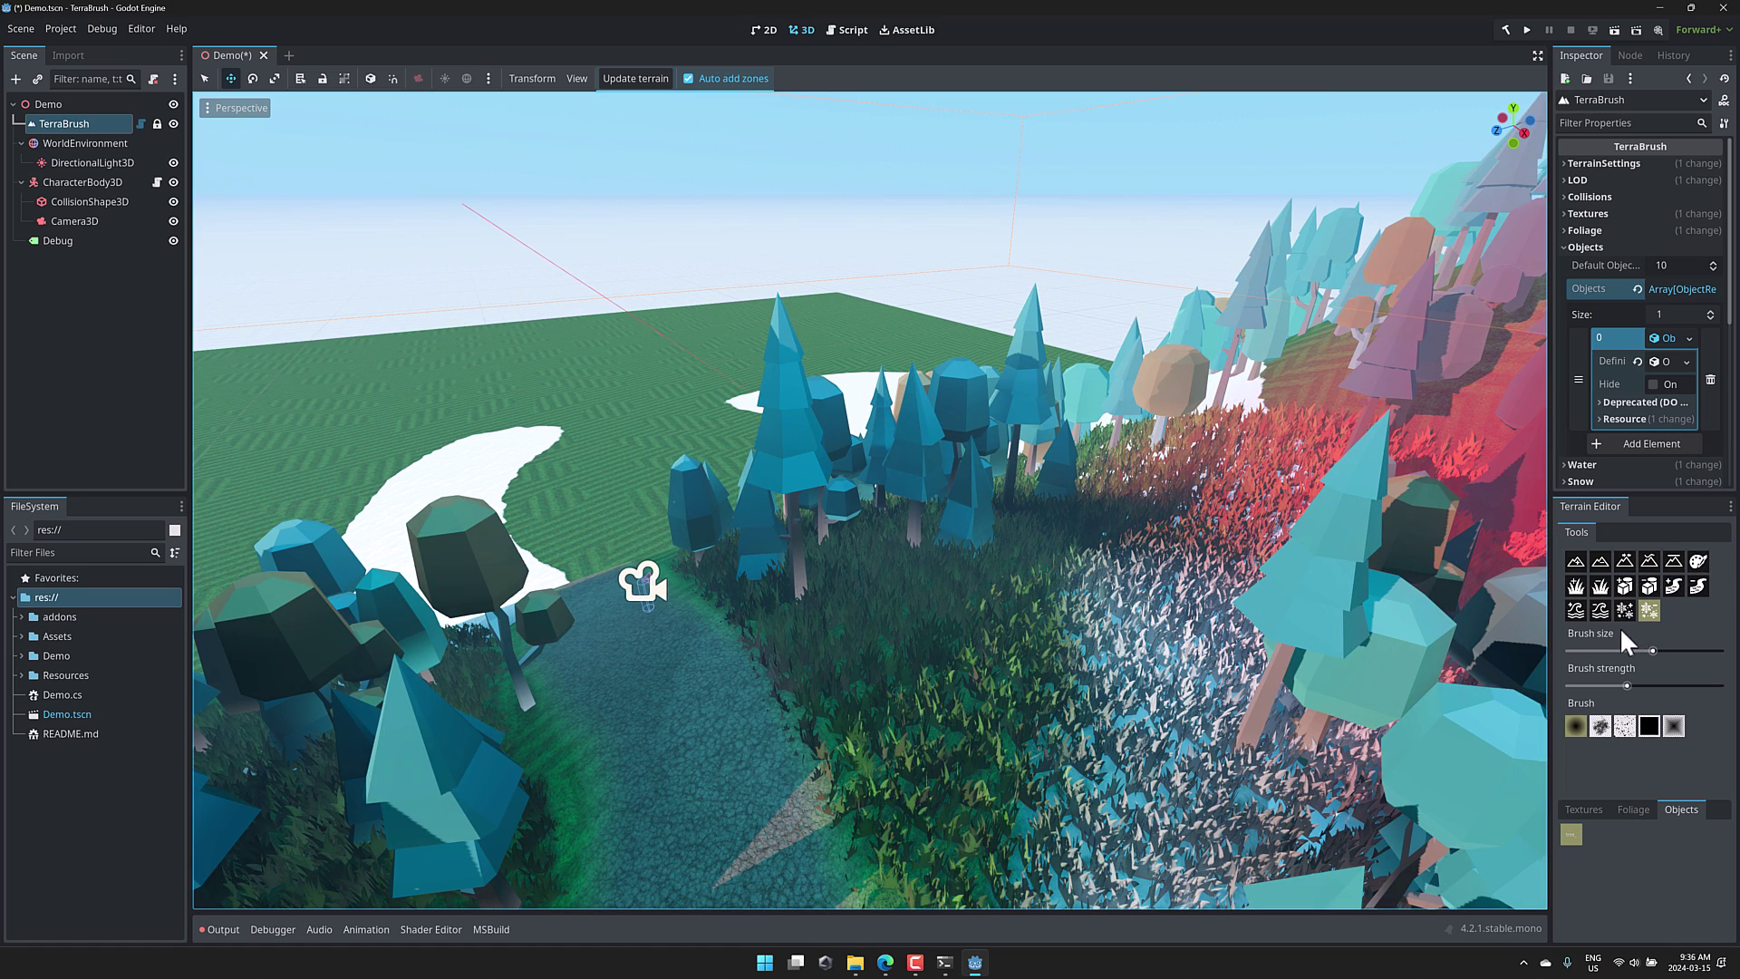
left_click(1575, 585)
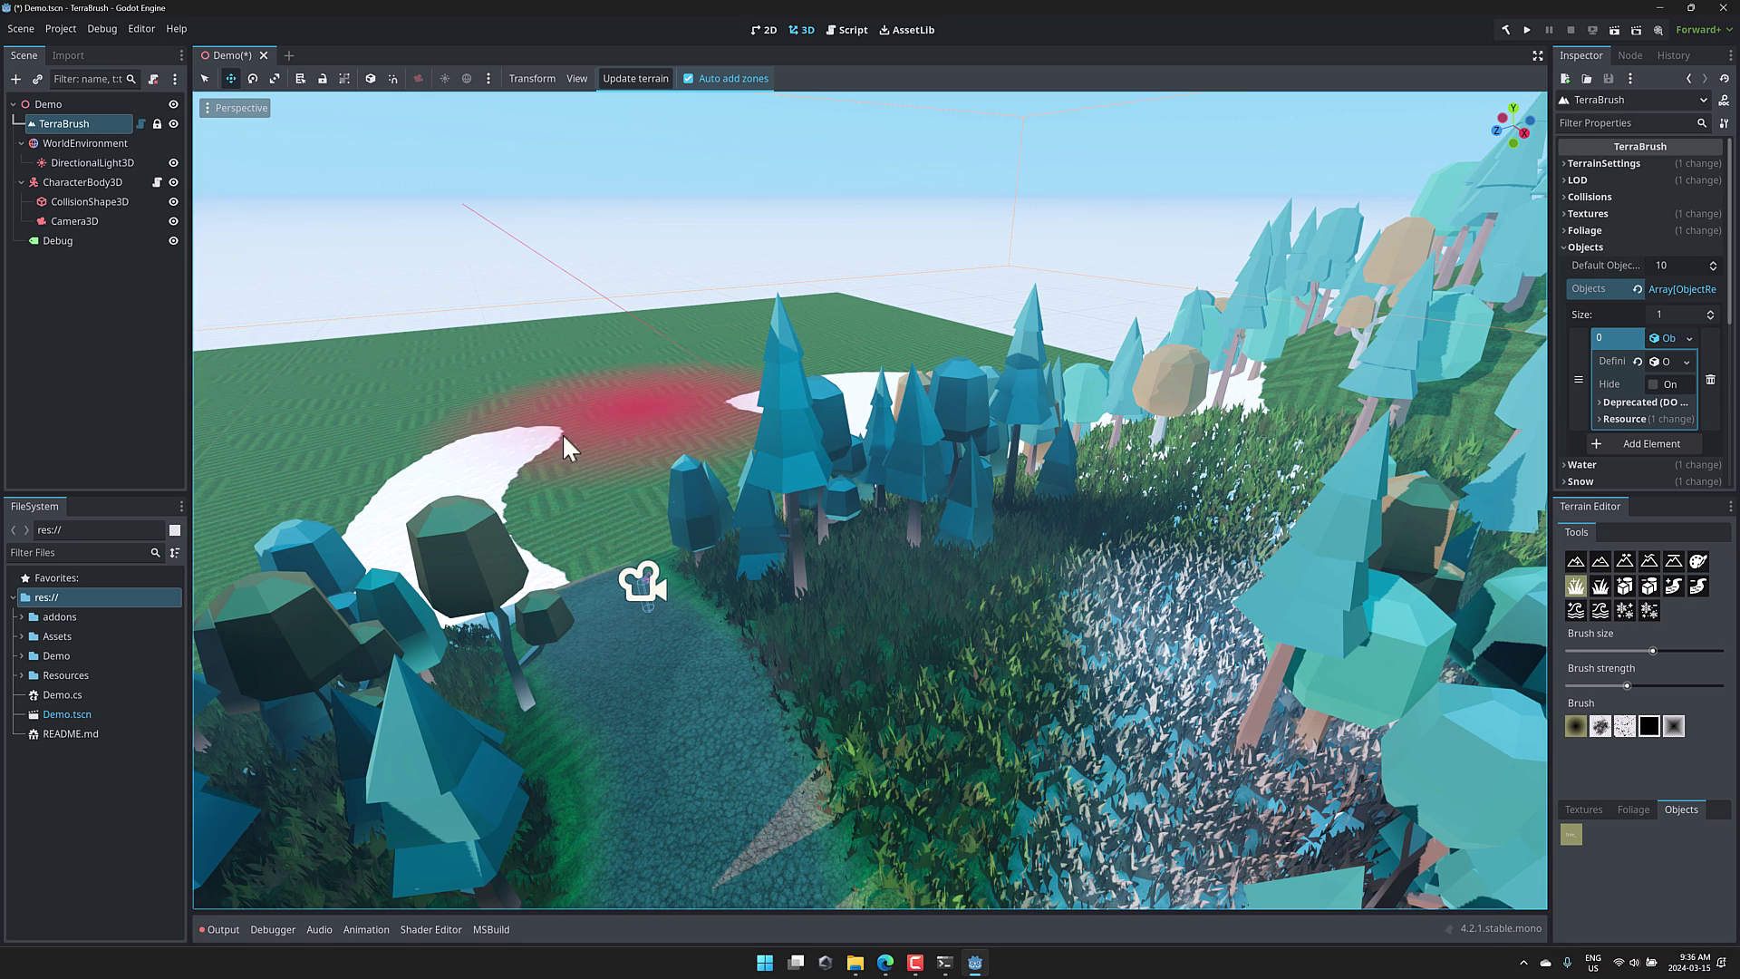
mouse_move(700, 415)
left_mouse_down()
mouse_move(654, 622)
mouse_move(677, 439)
left_mouse_up()
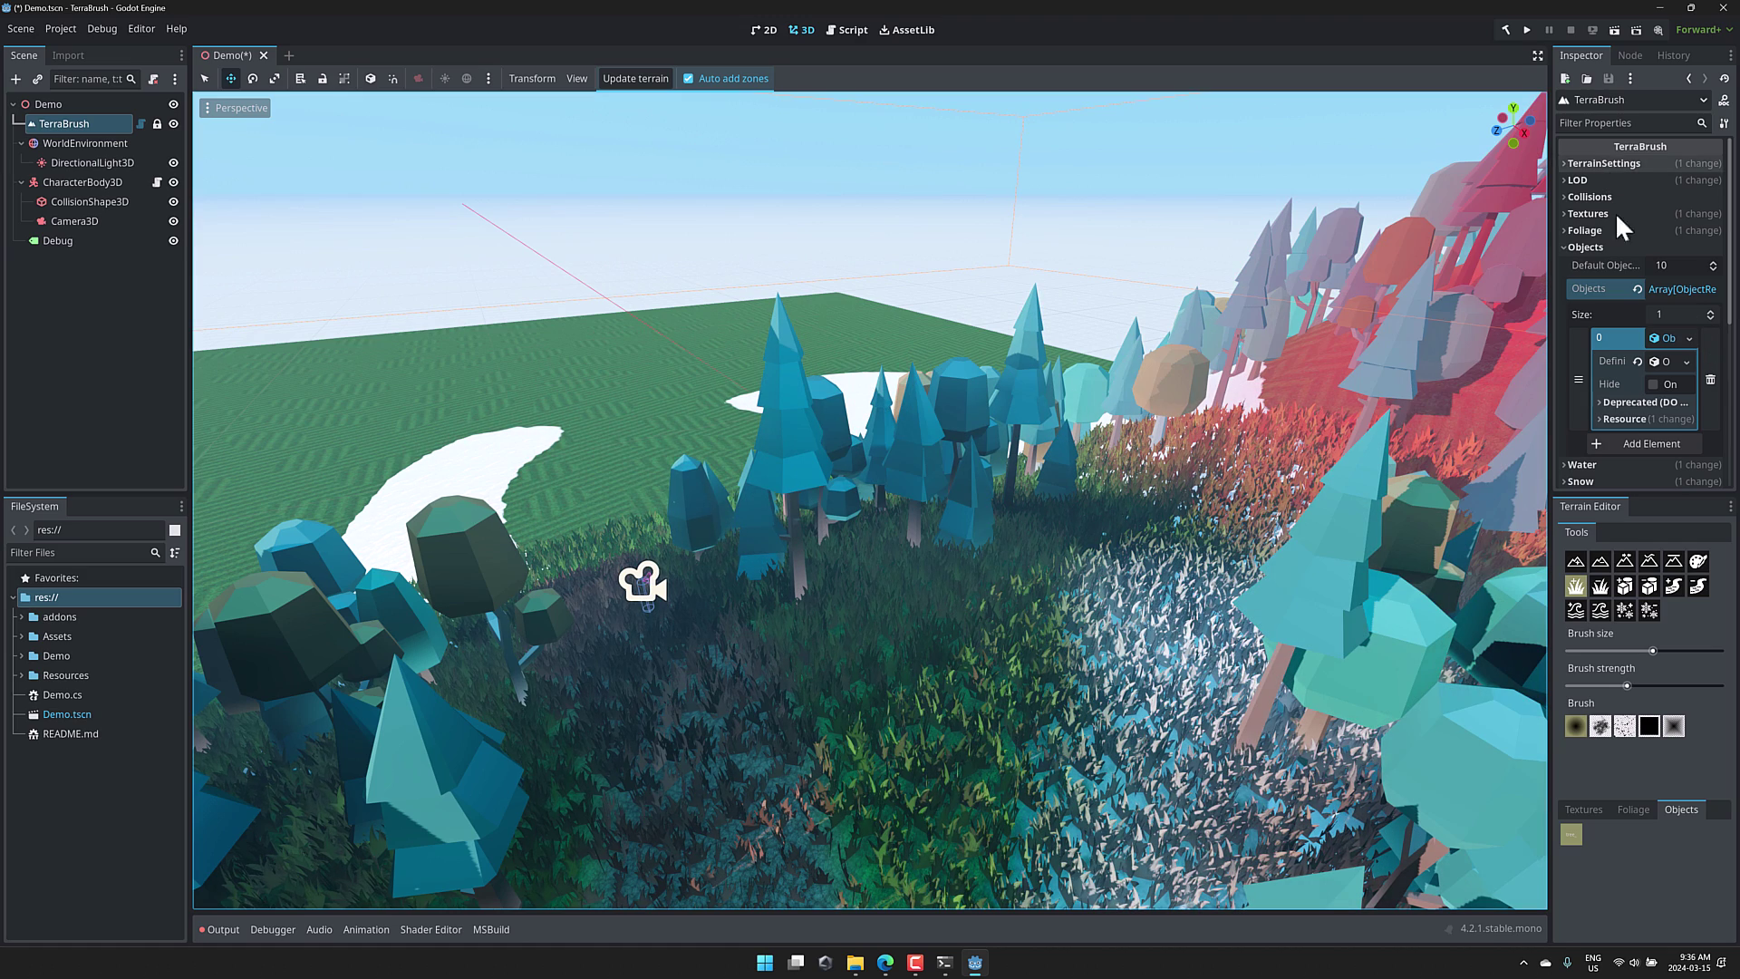
Scroll through the TerraBrush Inspector settings, then bring up Edge on the Godot 4 download page
scroll(1618, 224, "down", 4)
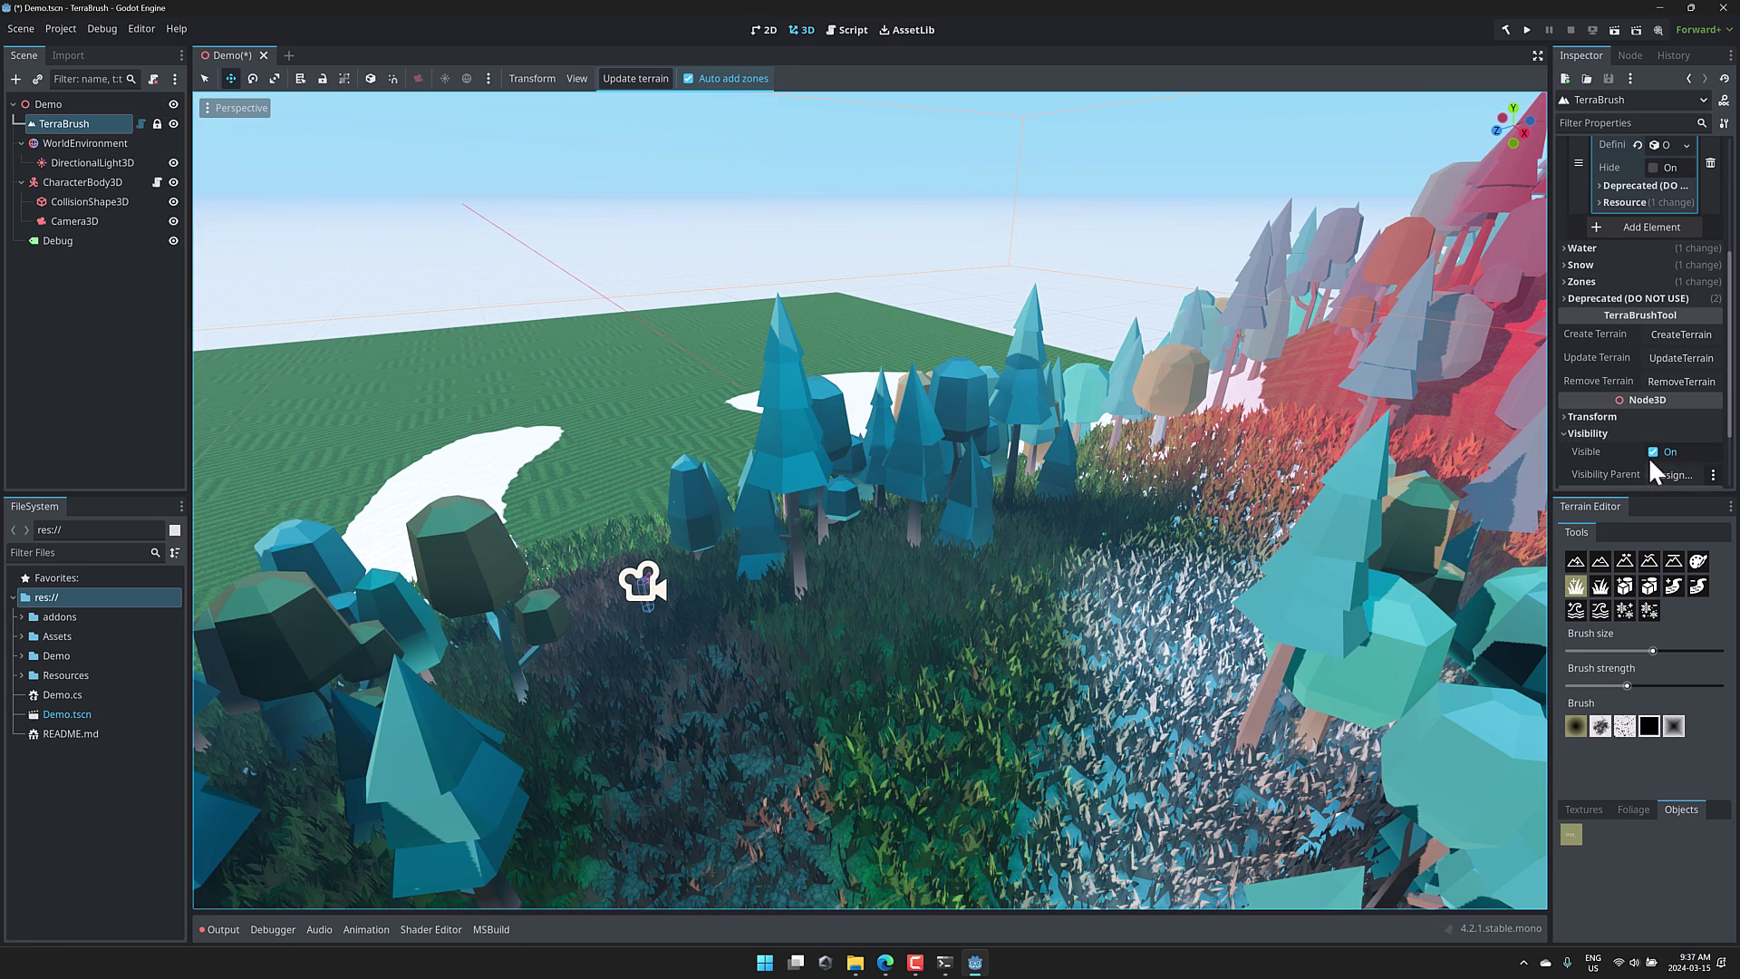
scroll(1649, 457, "up", 4)
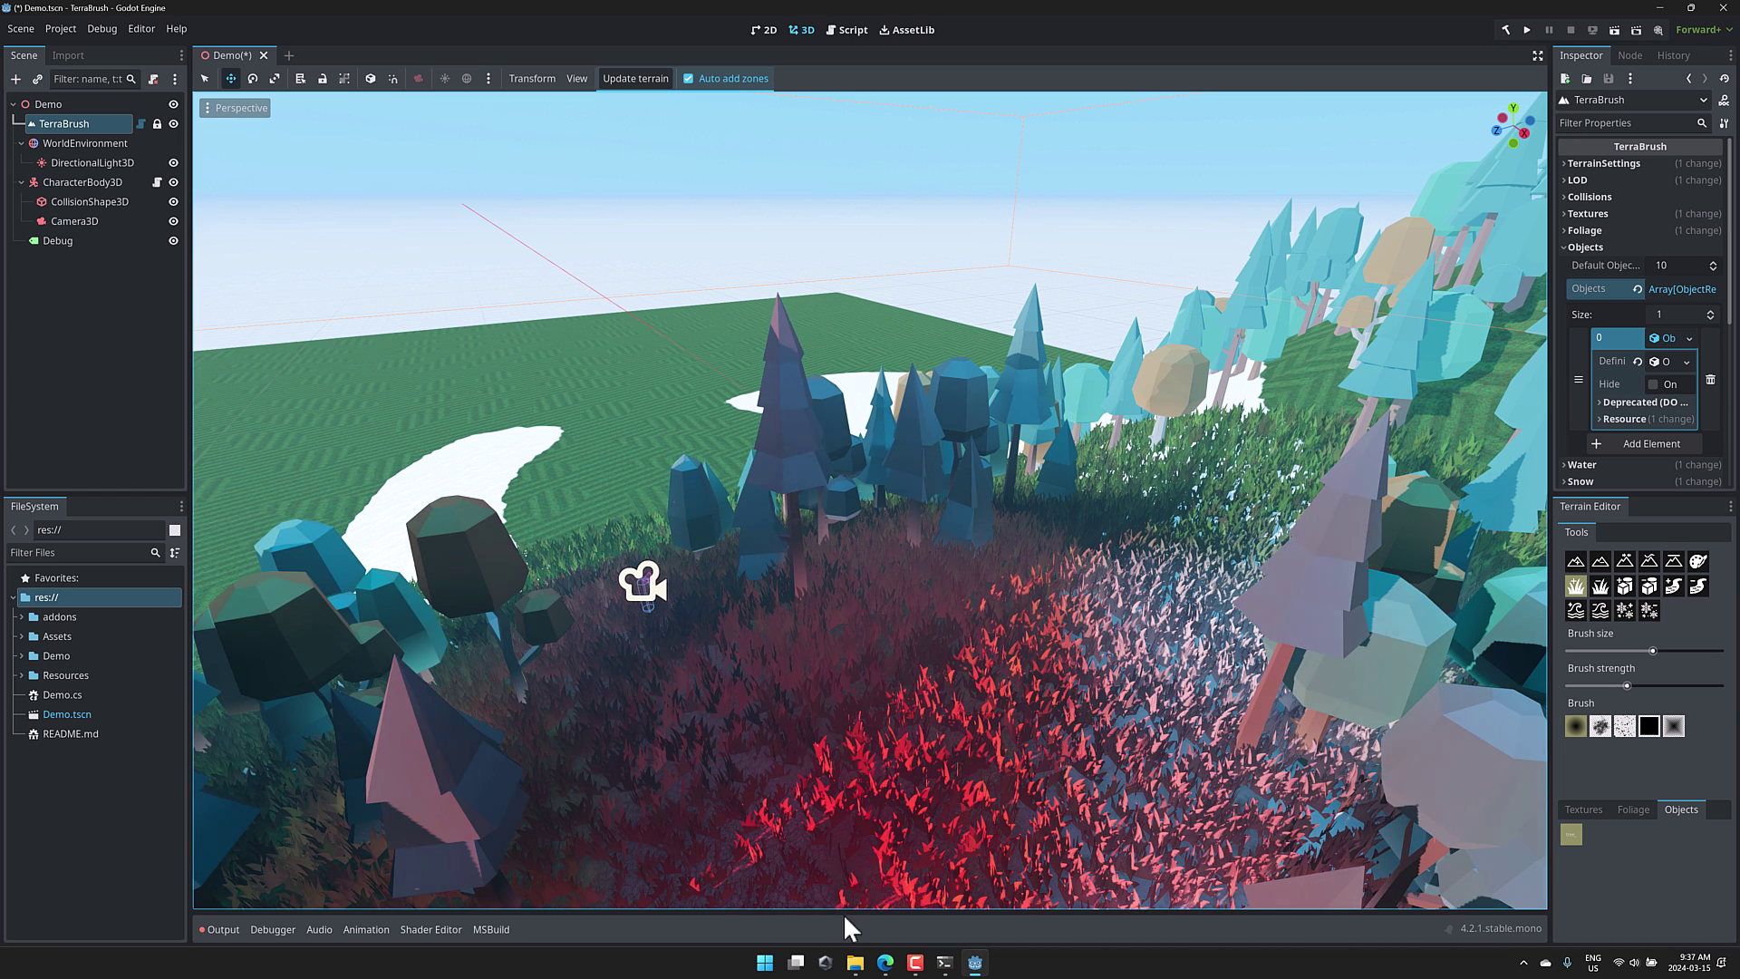
left_click(885, 962)
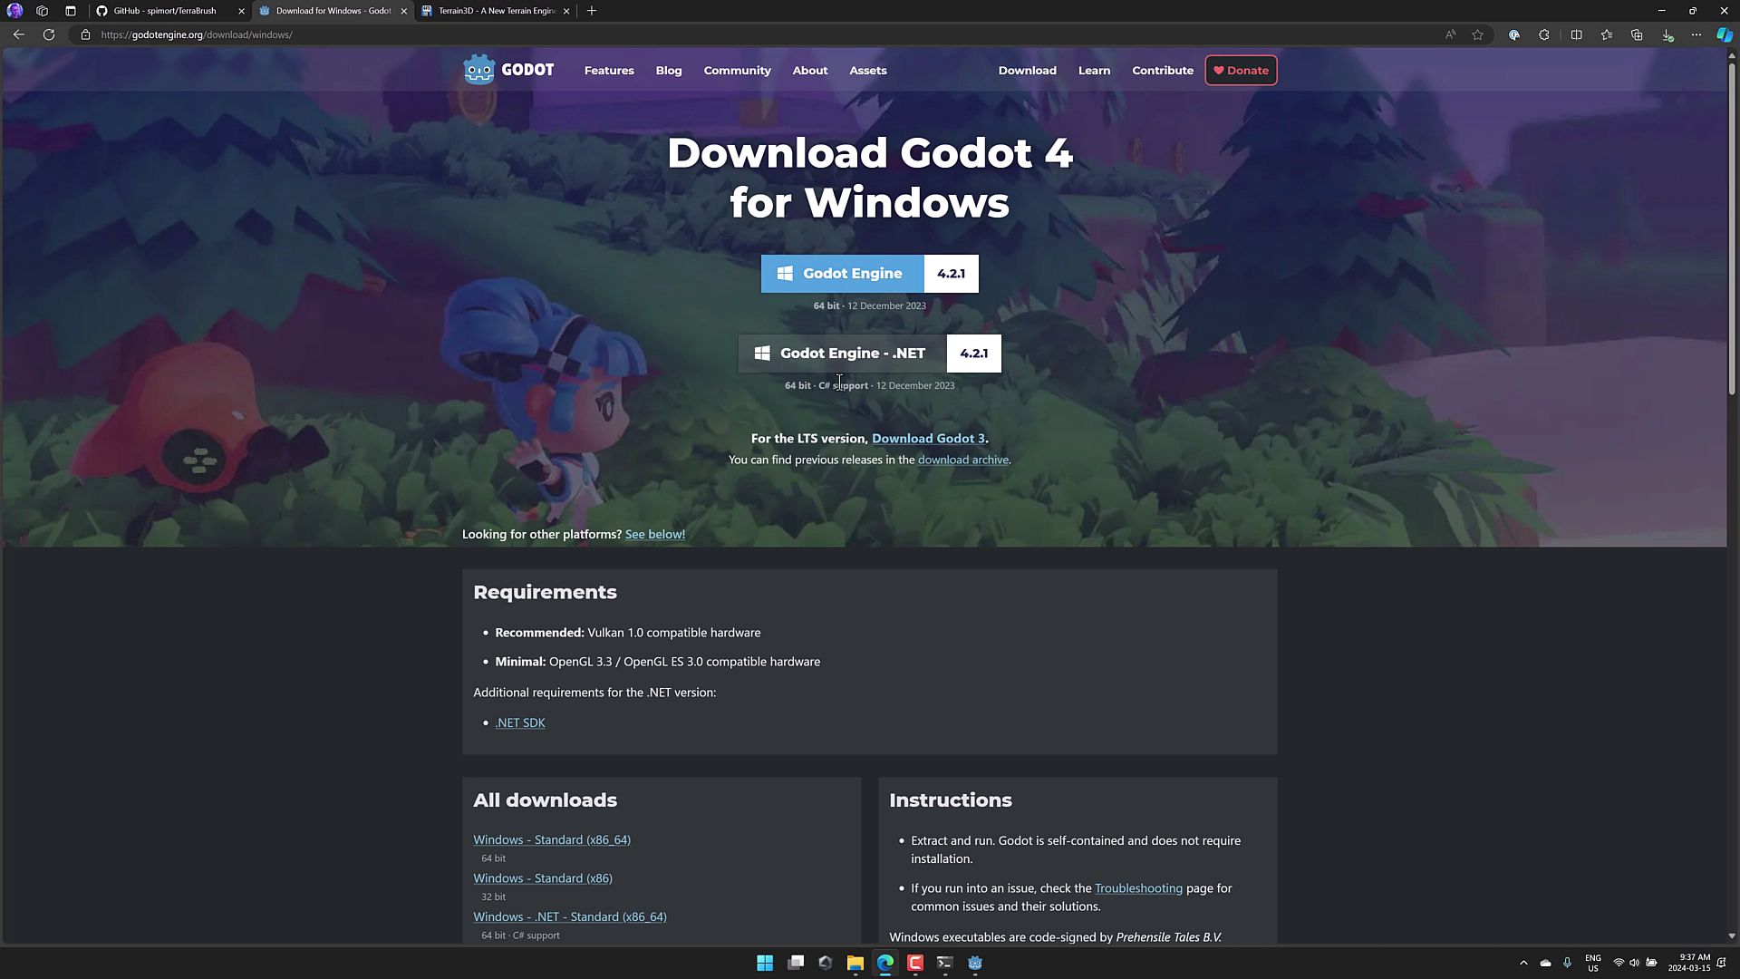
Open the TerraBrush GitHub tab and scroll the README down to the Shortcuts key feature
left_click(157, 13)
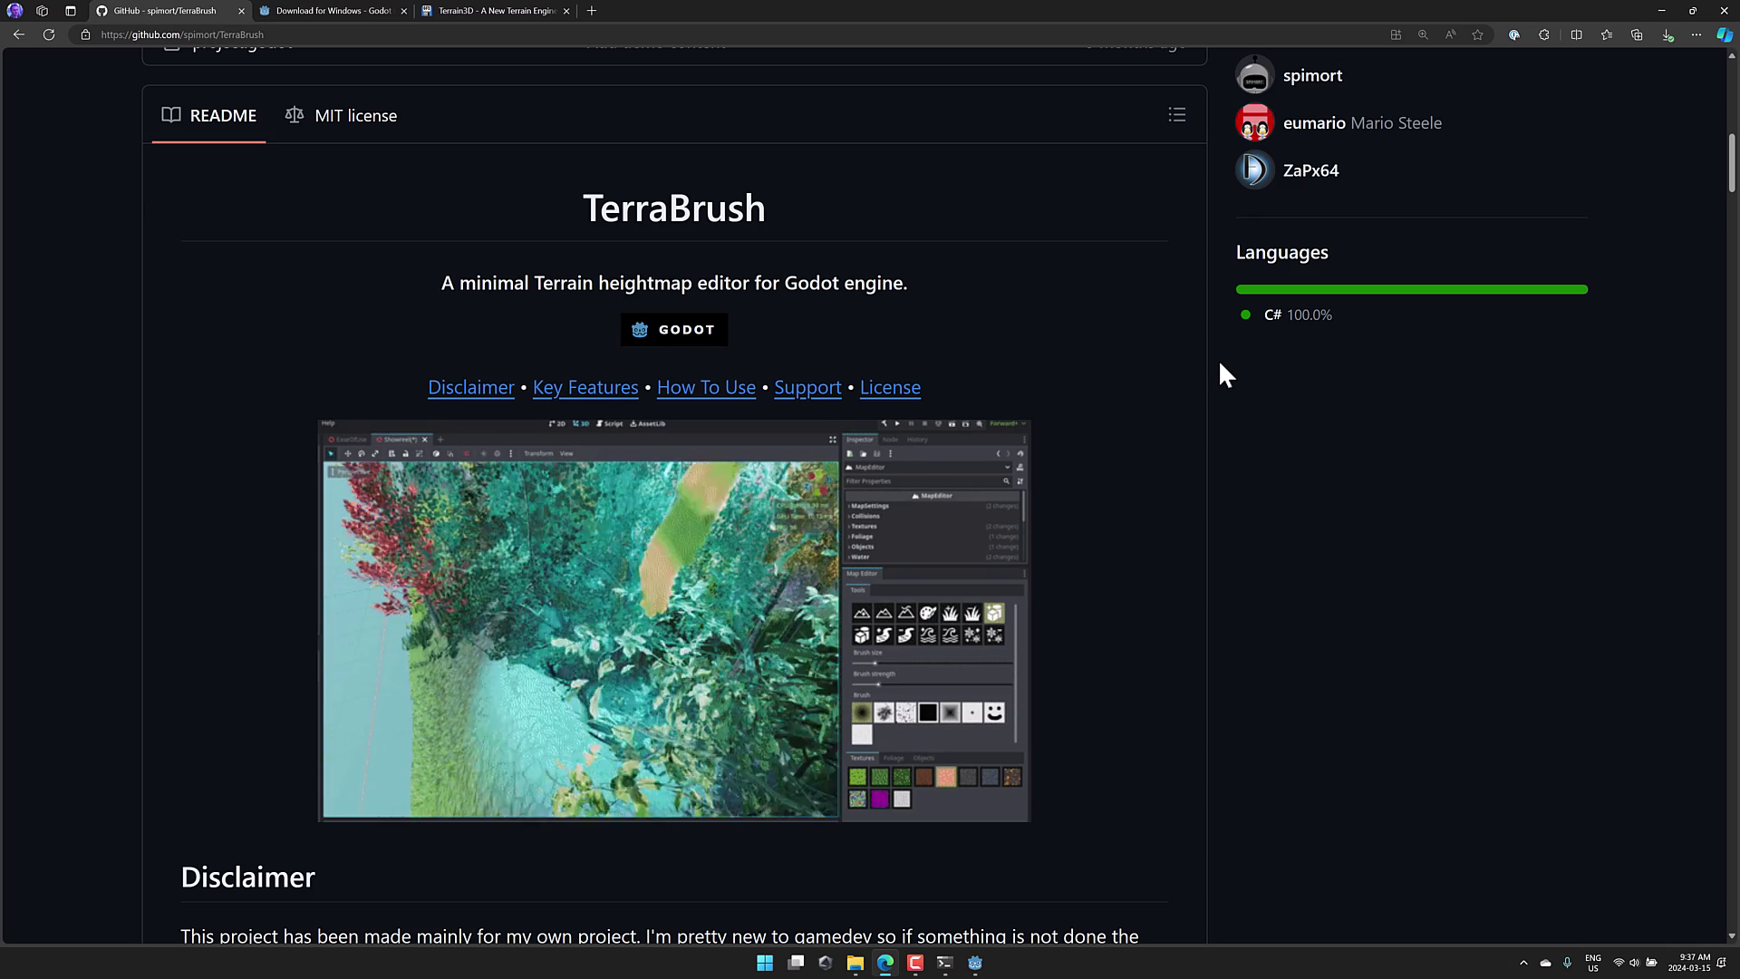
scroll(1216, 362, "up", 10)
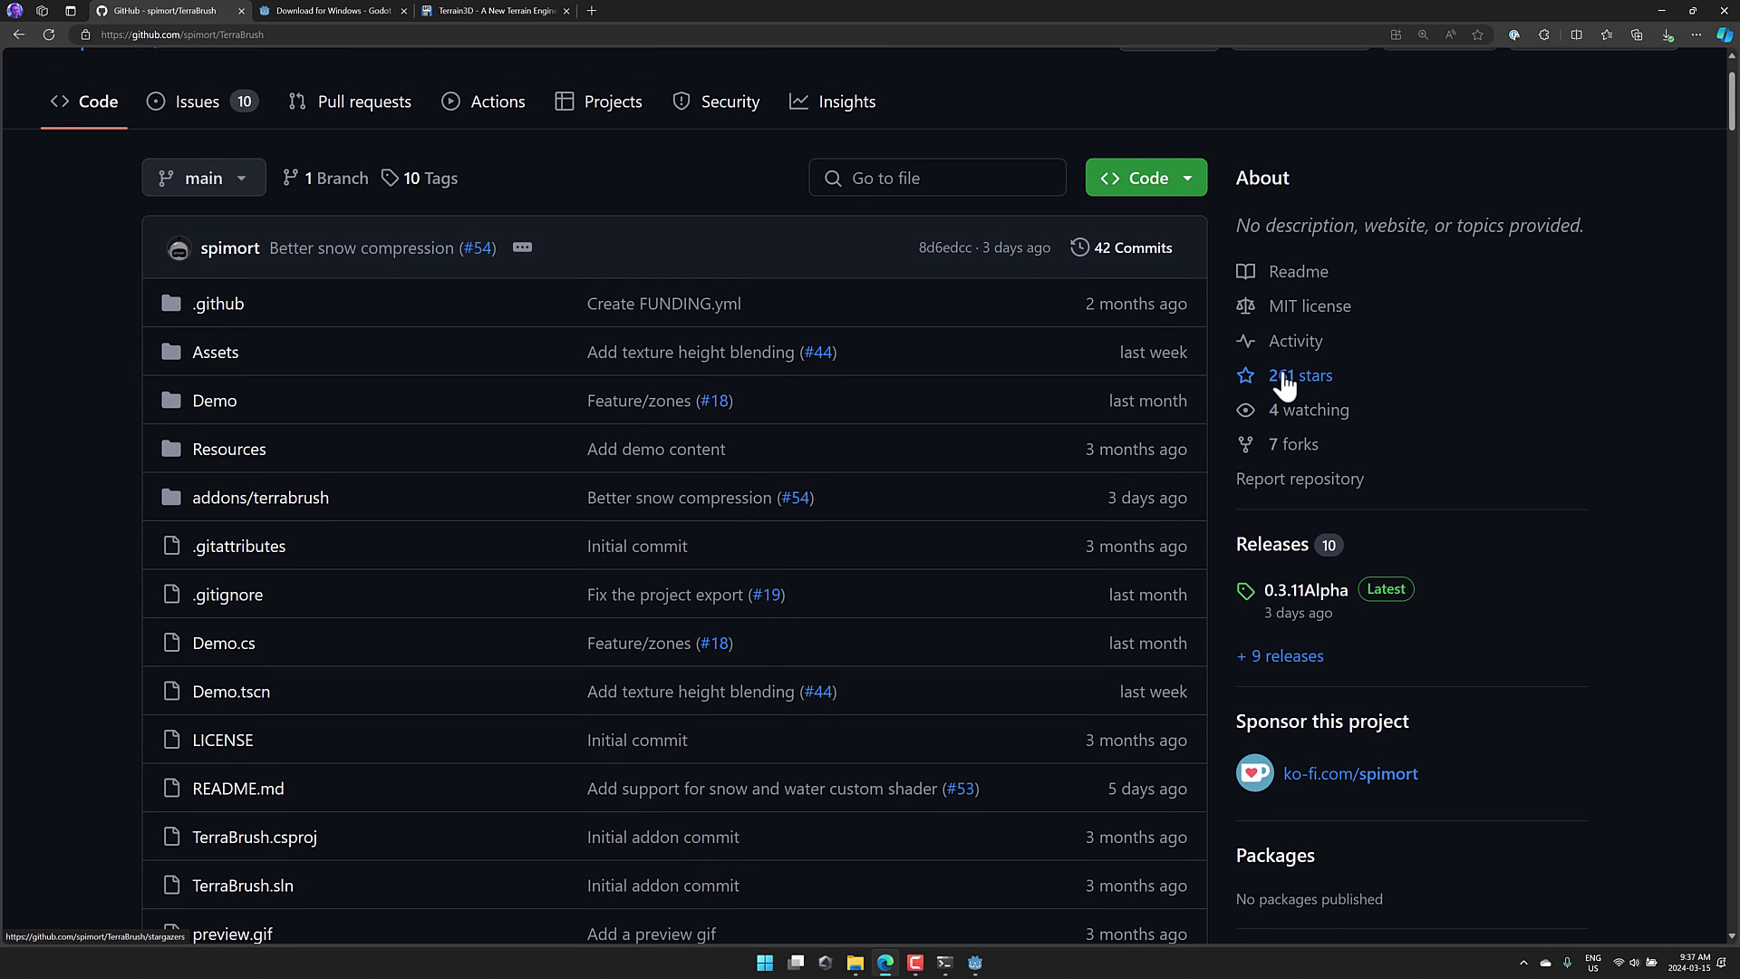
scroll(1436, 374, "down", 1)
scroll(1435, 374, "down", 15)
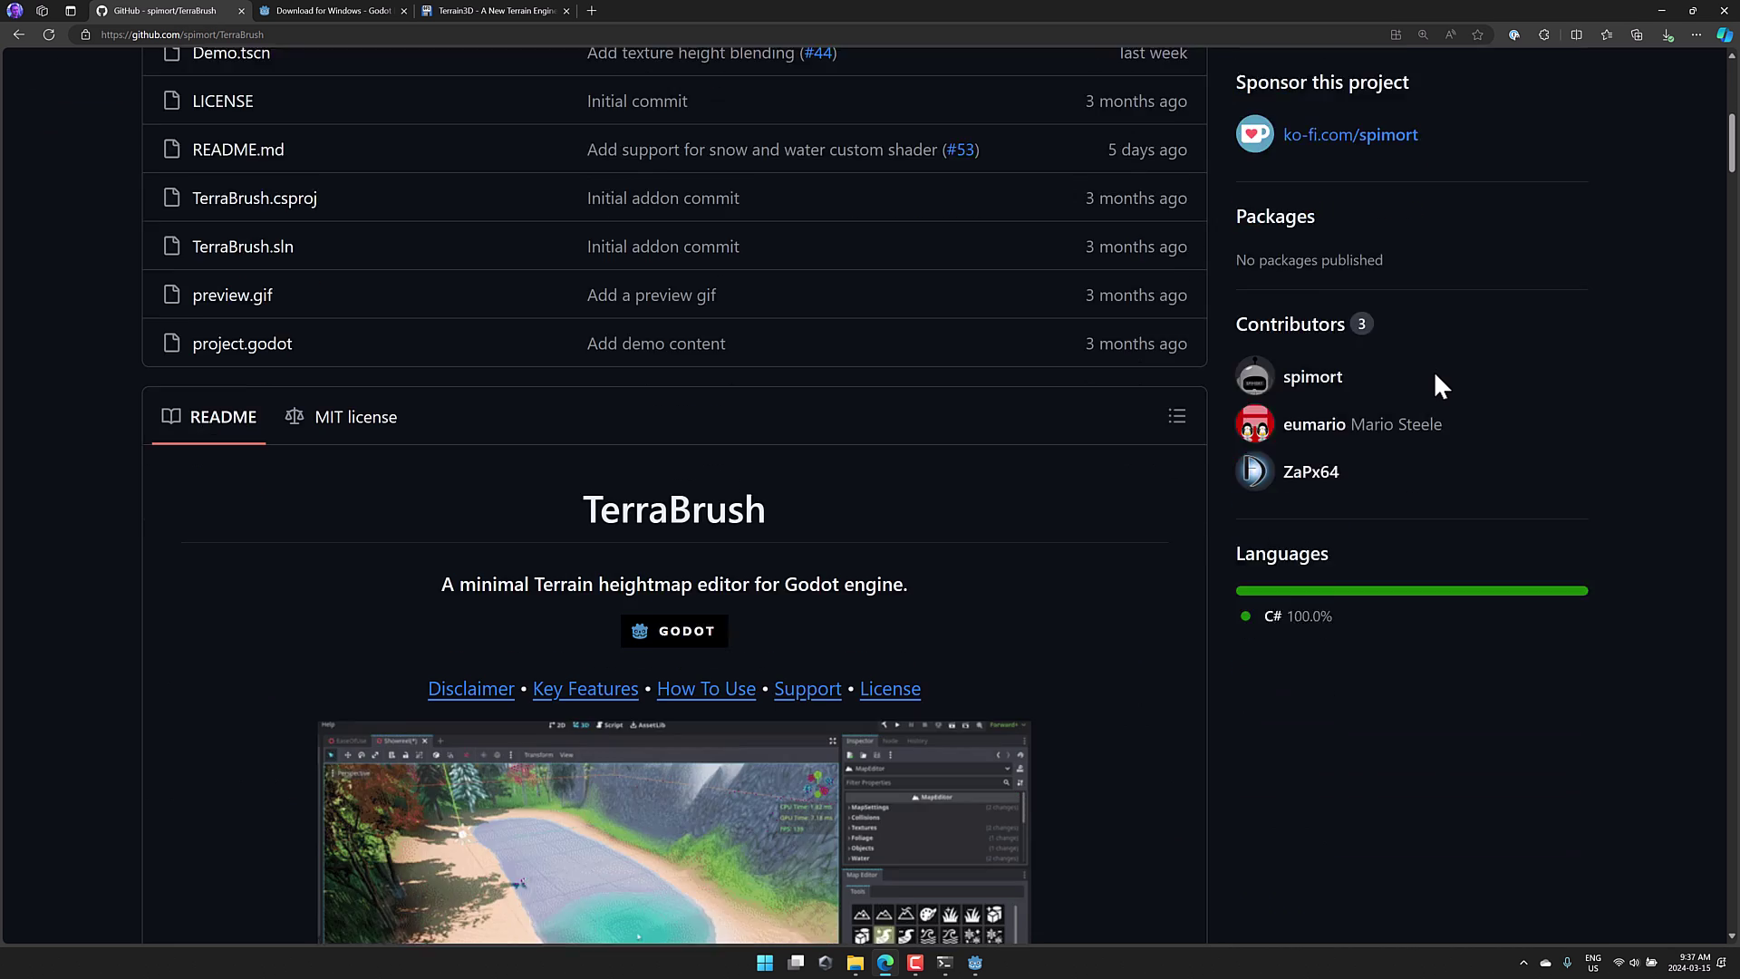
scroll(1441, 386, "down", 3)
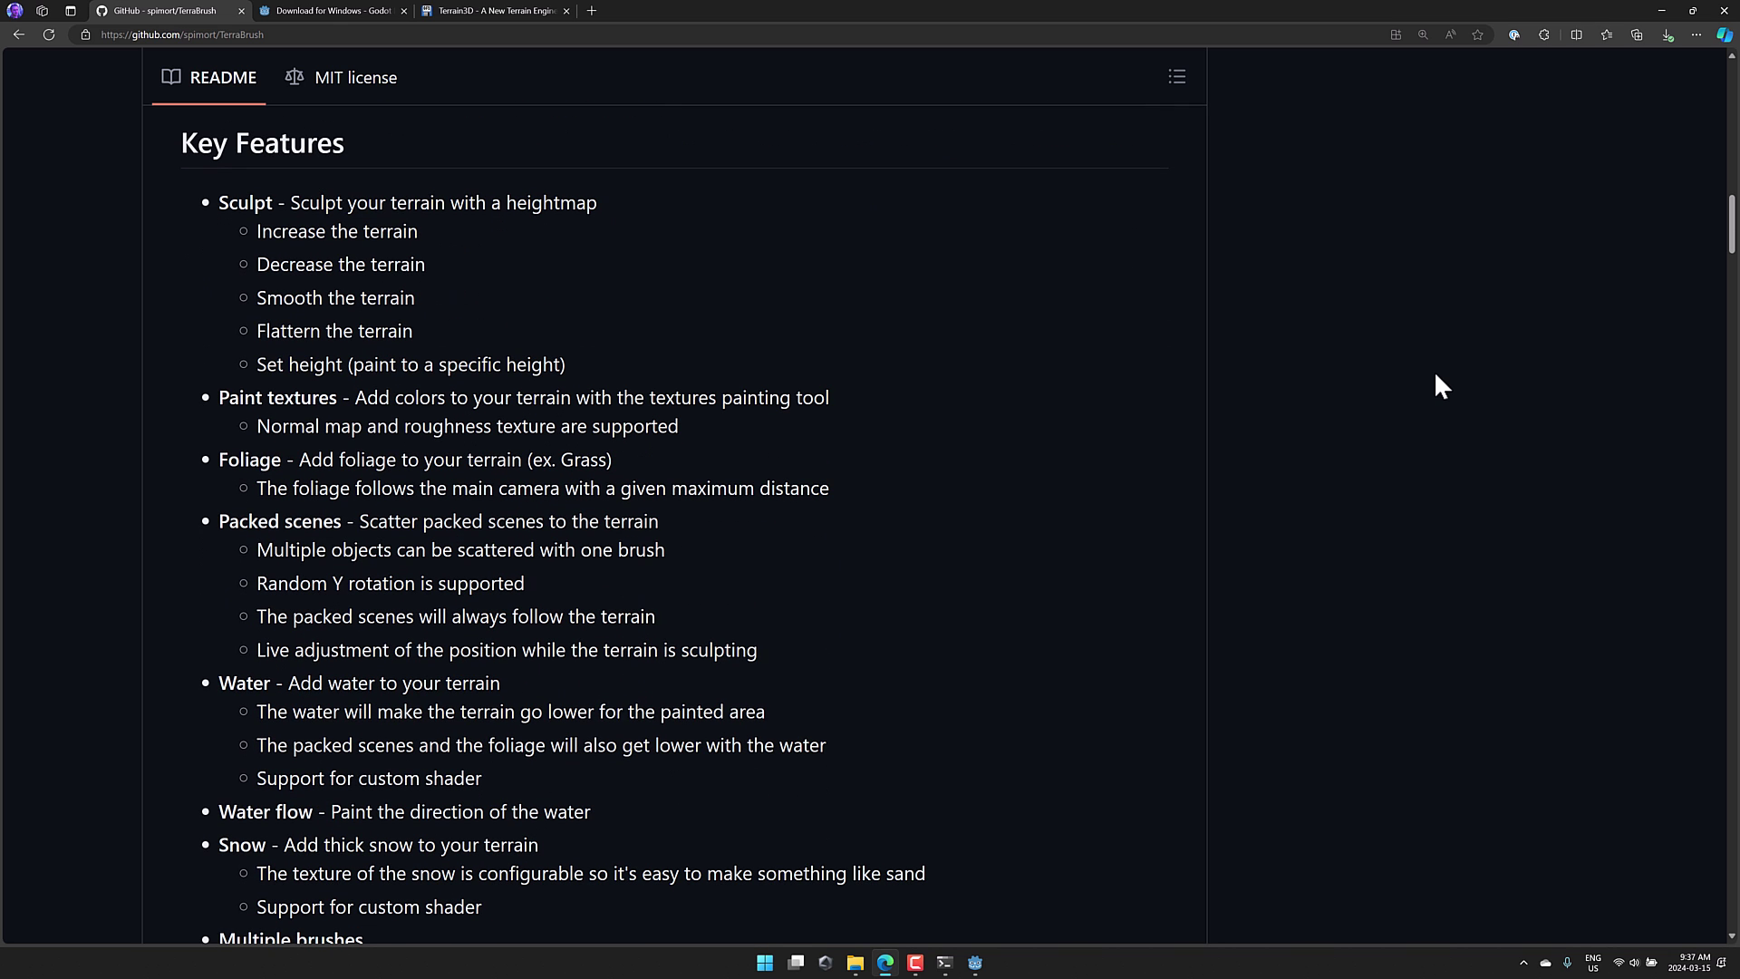
scroll(787, 355, "down", 3)
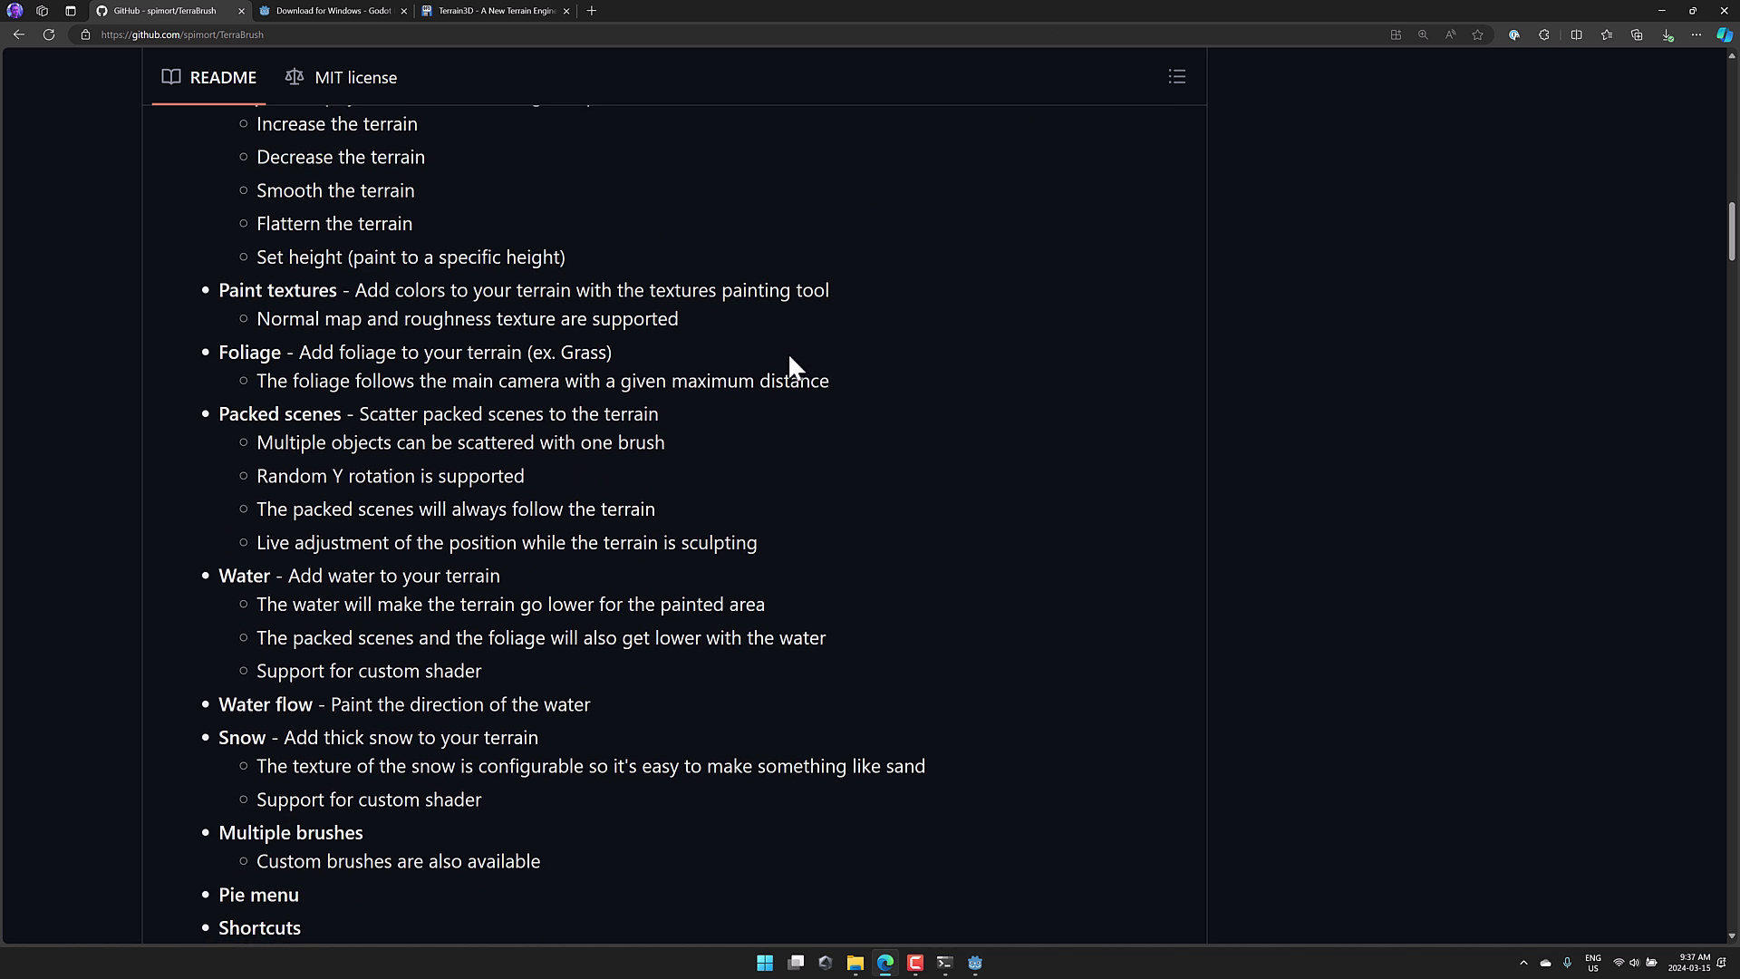
scroll(788, 355, "down", 7)
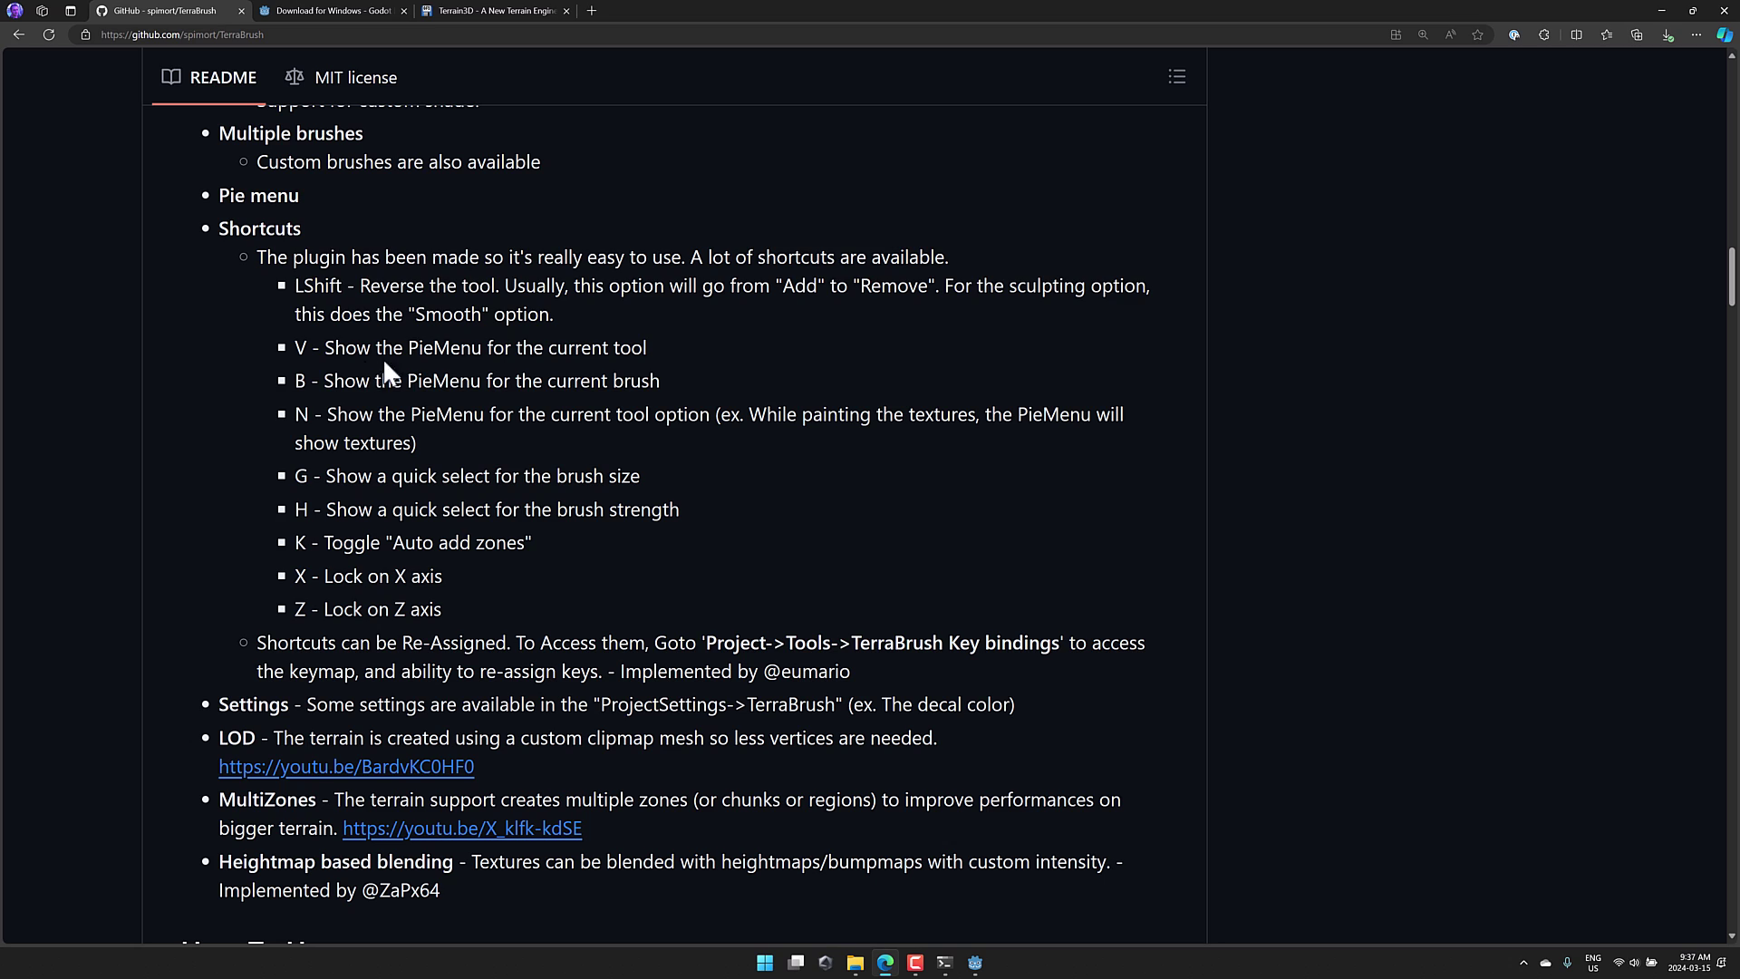
key("alt+Tab")
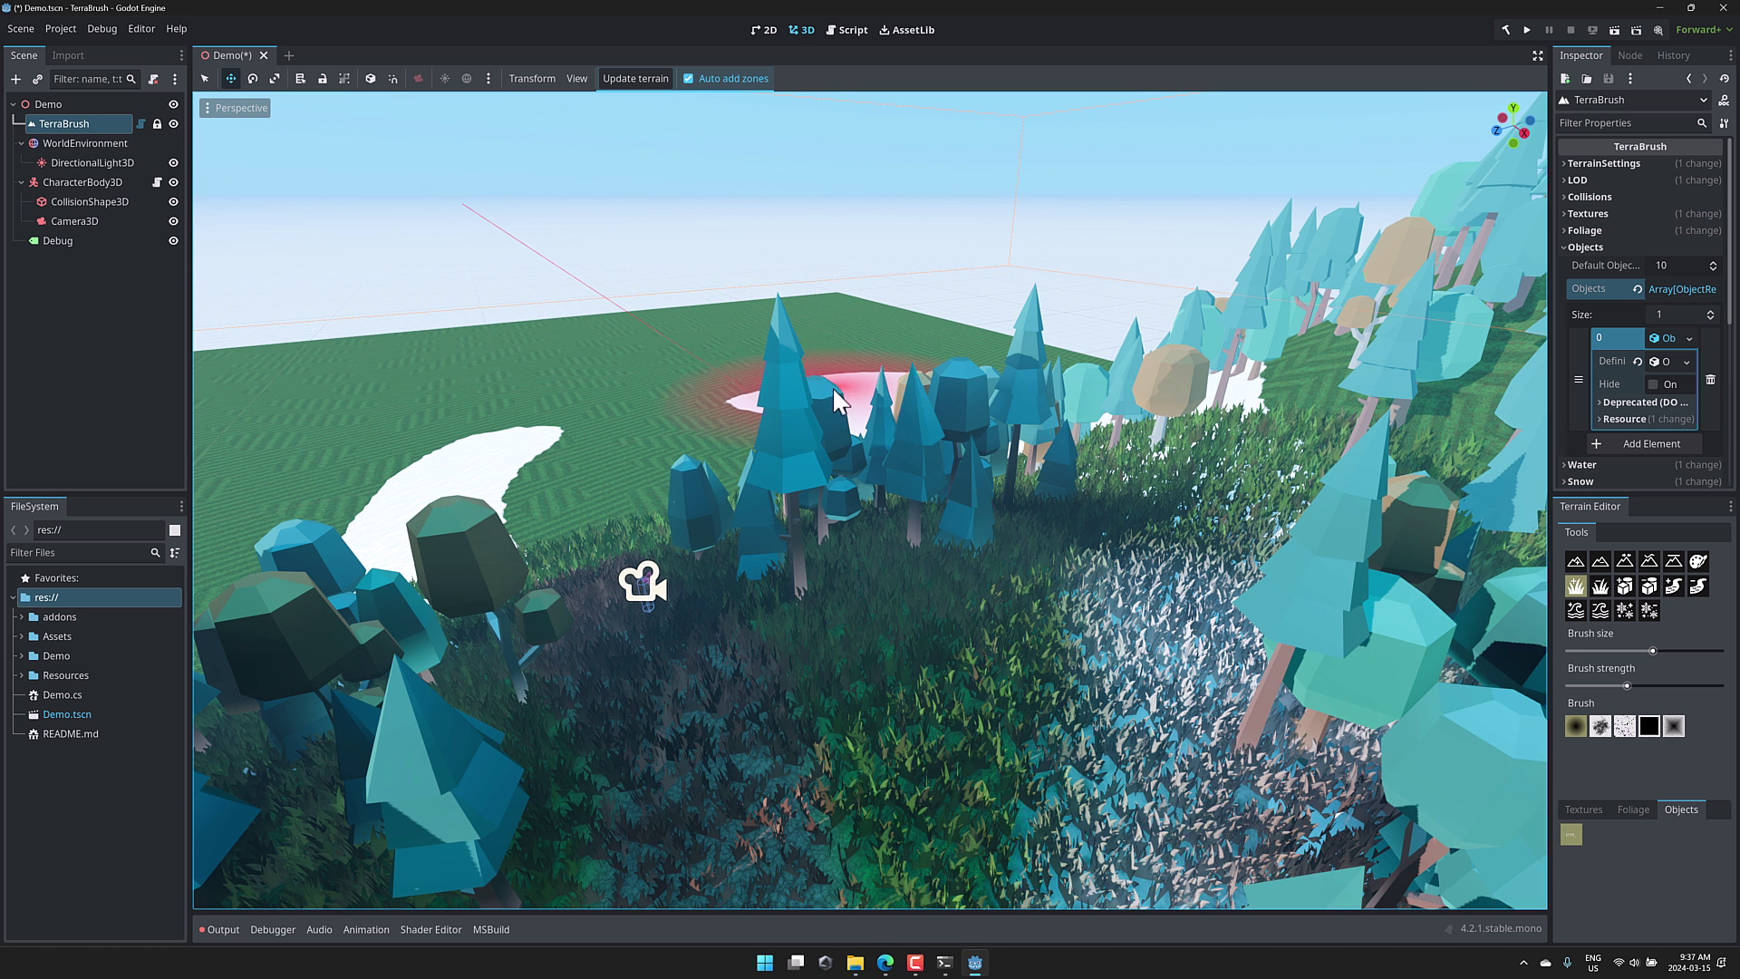
key("v")
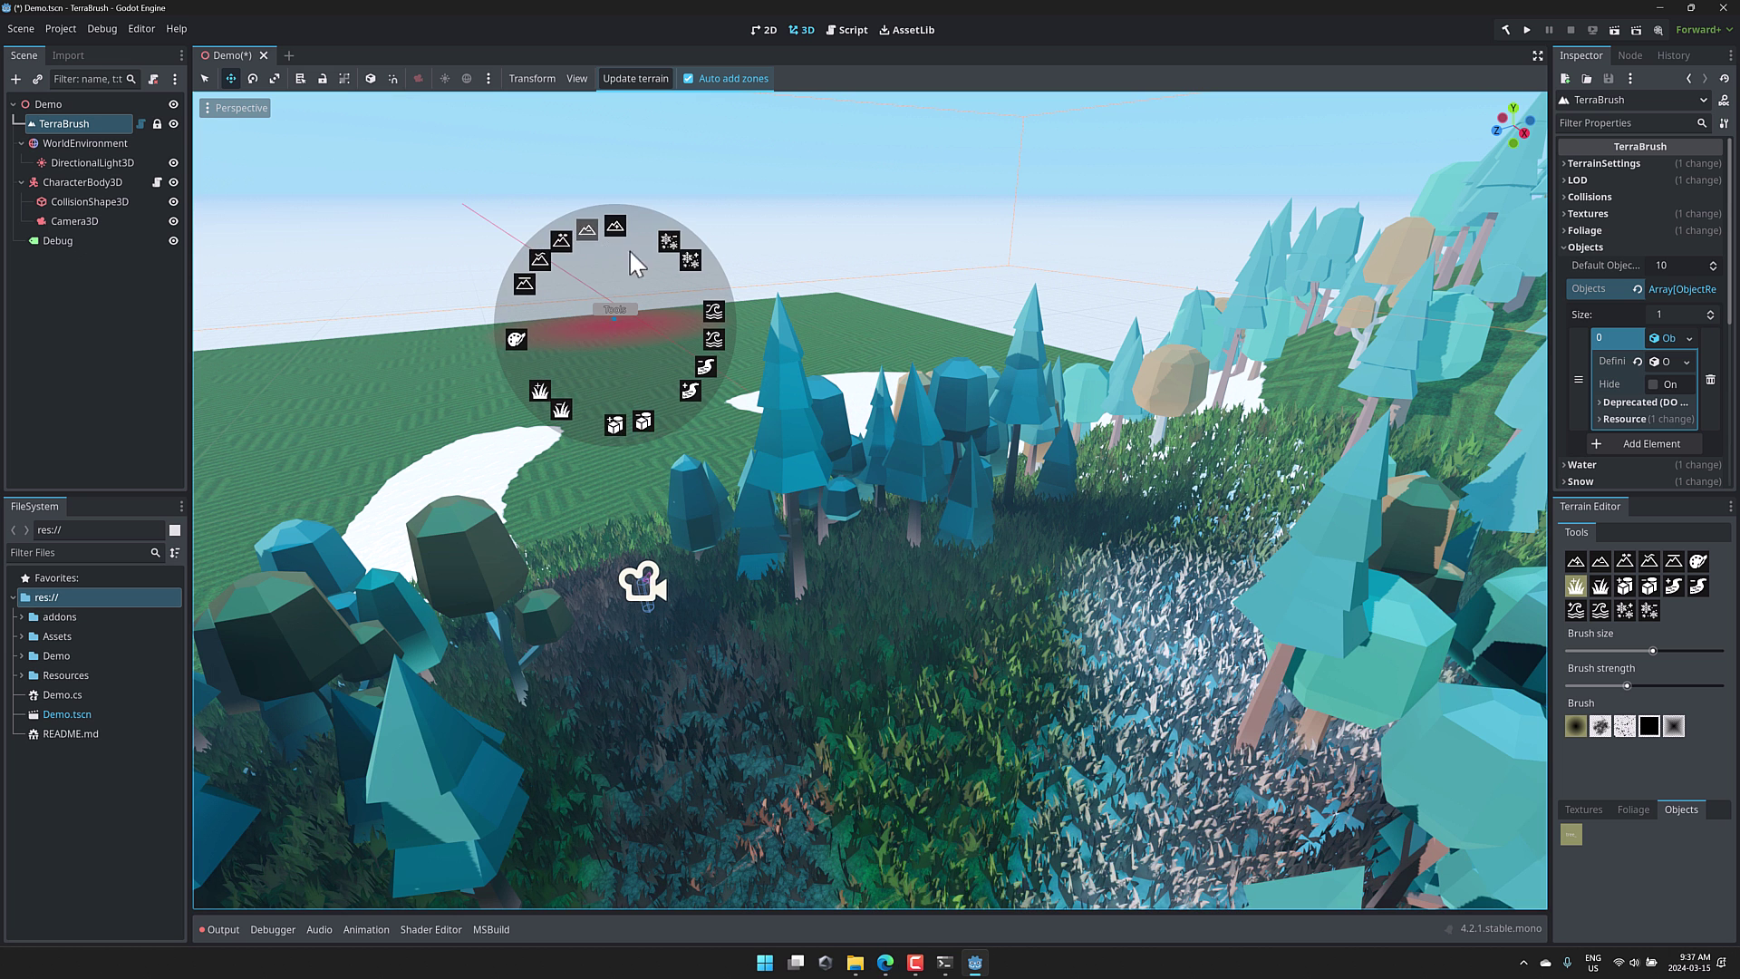
left_click(715, 444)
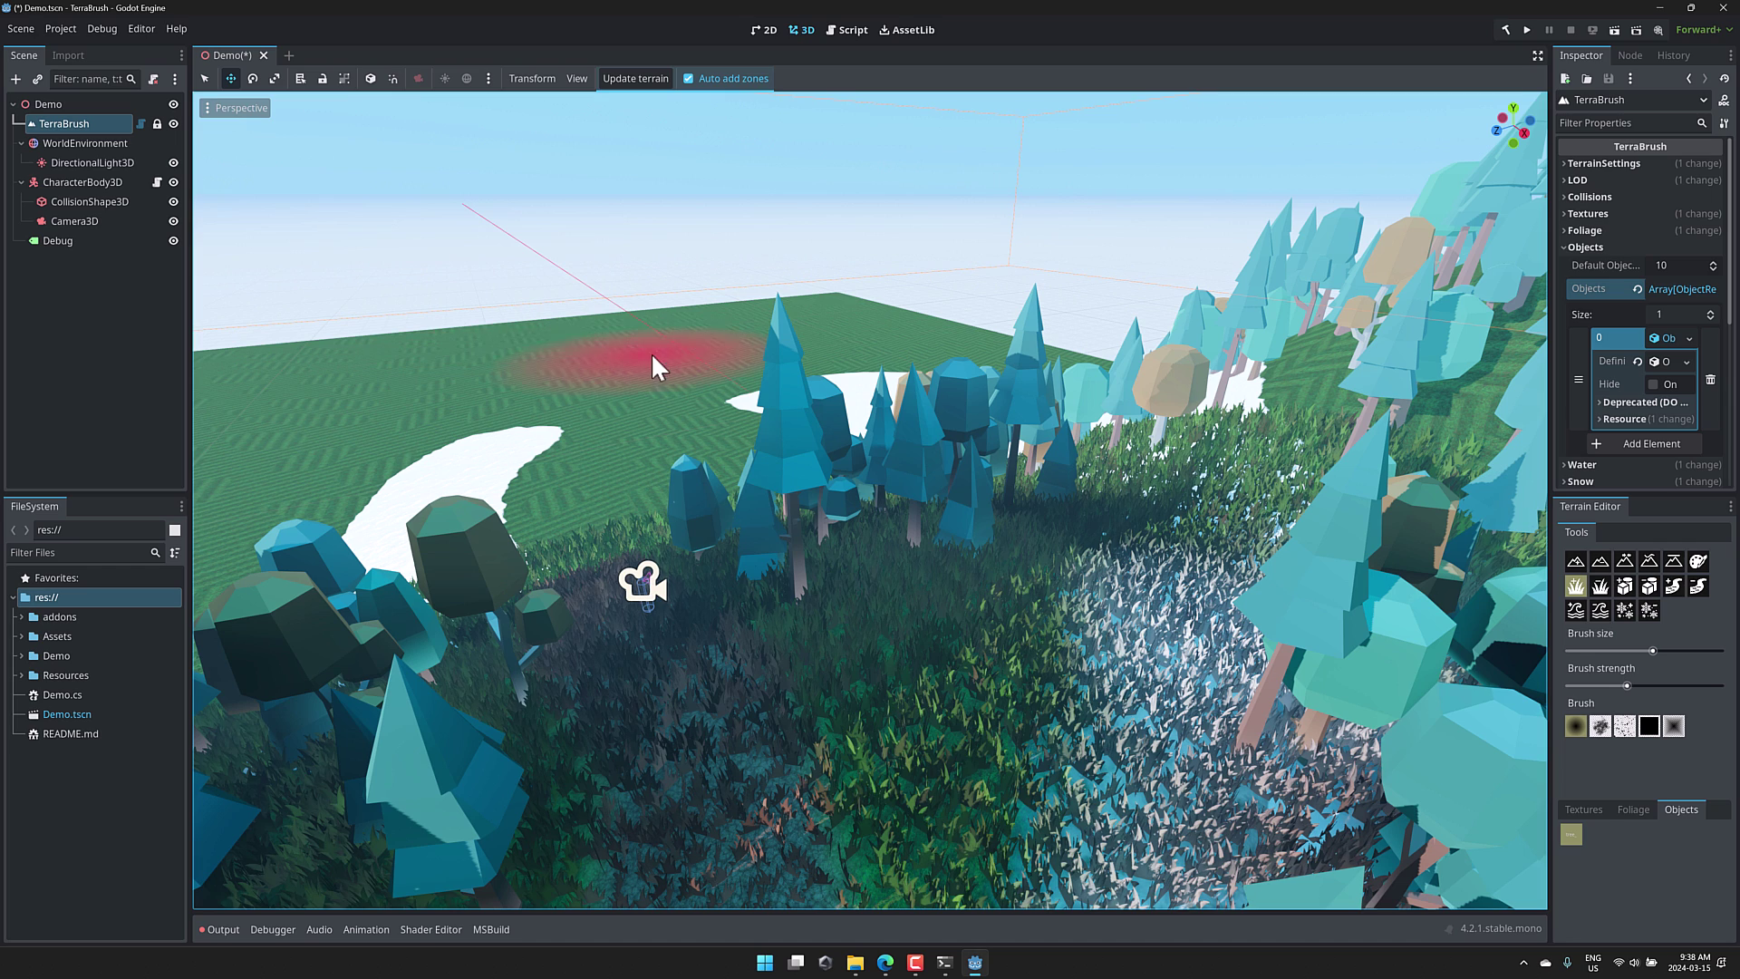
key("v")
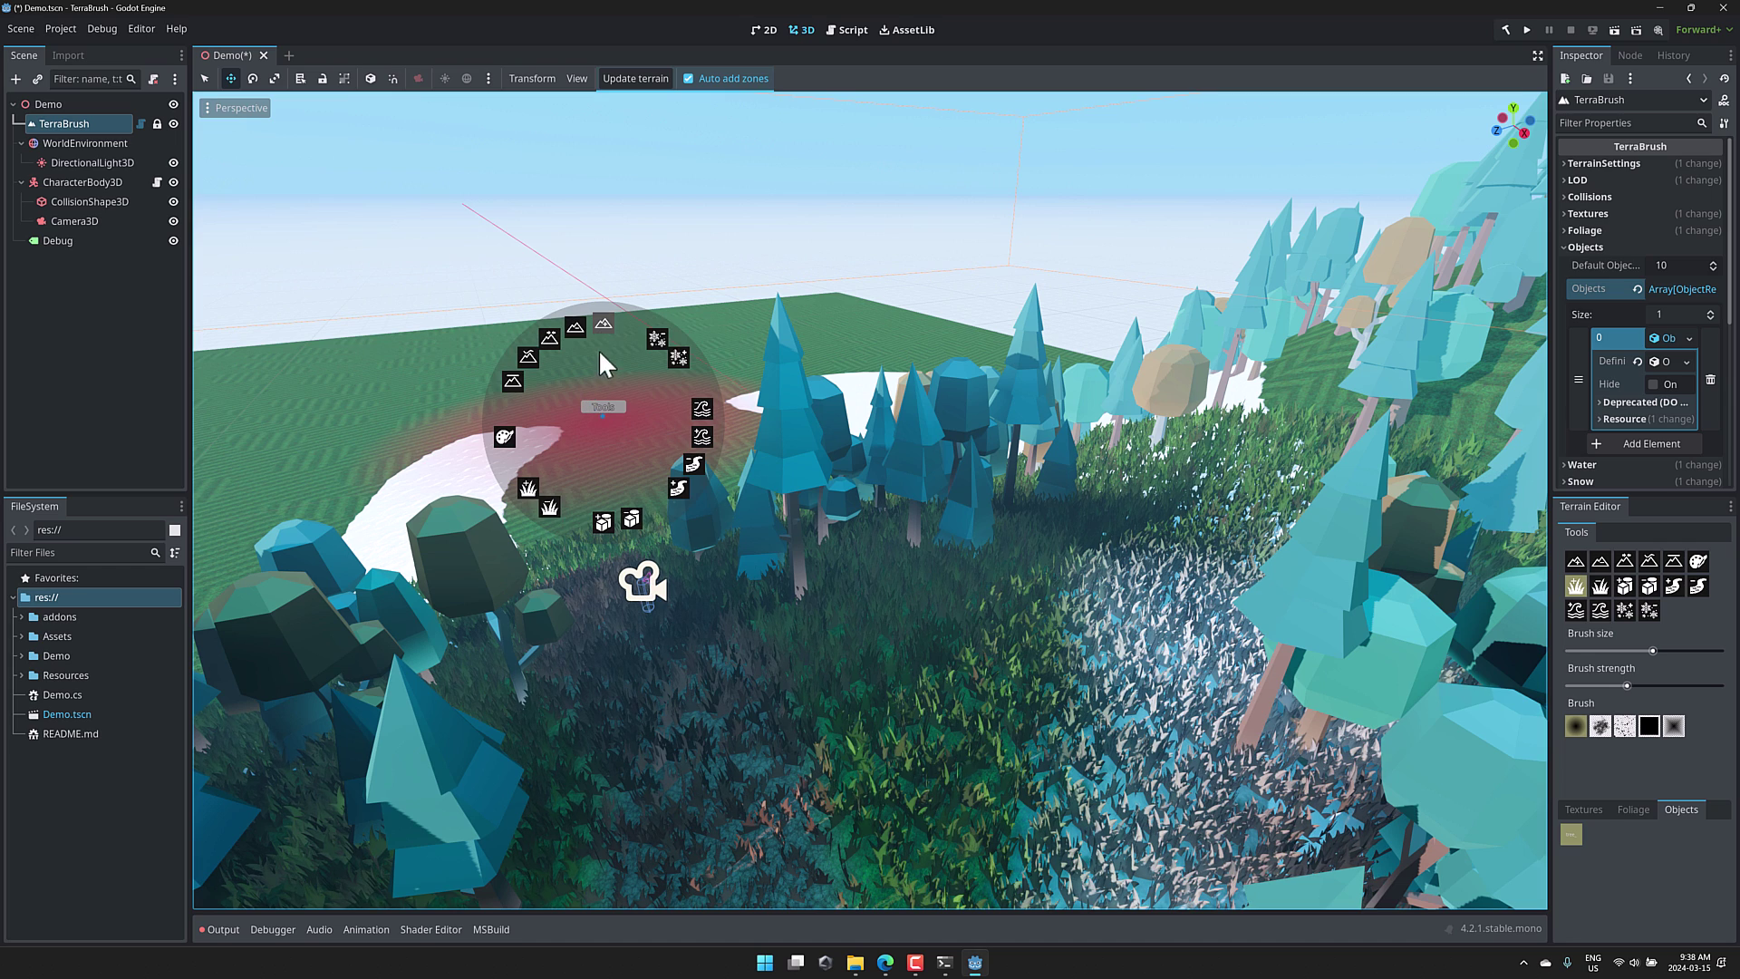
key("v")
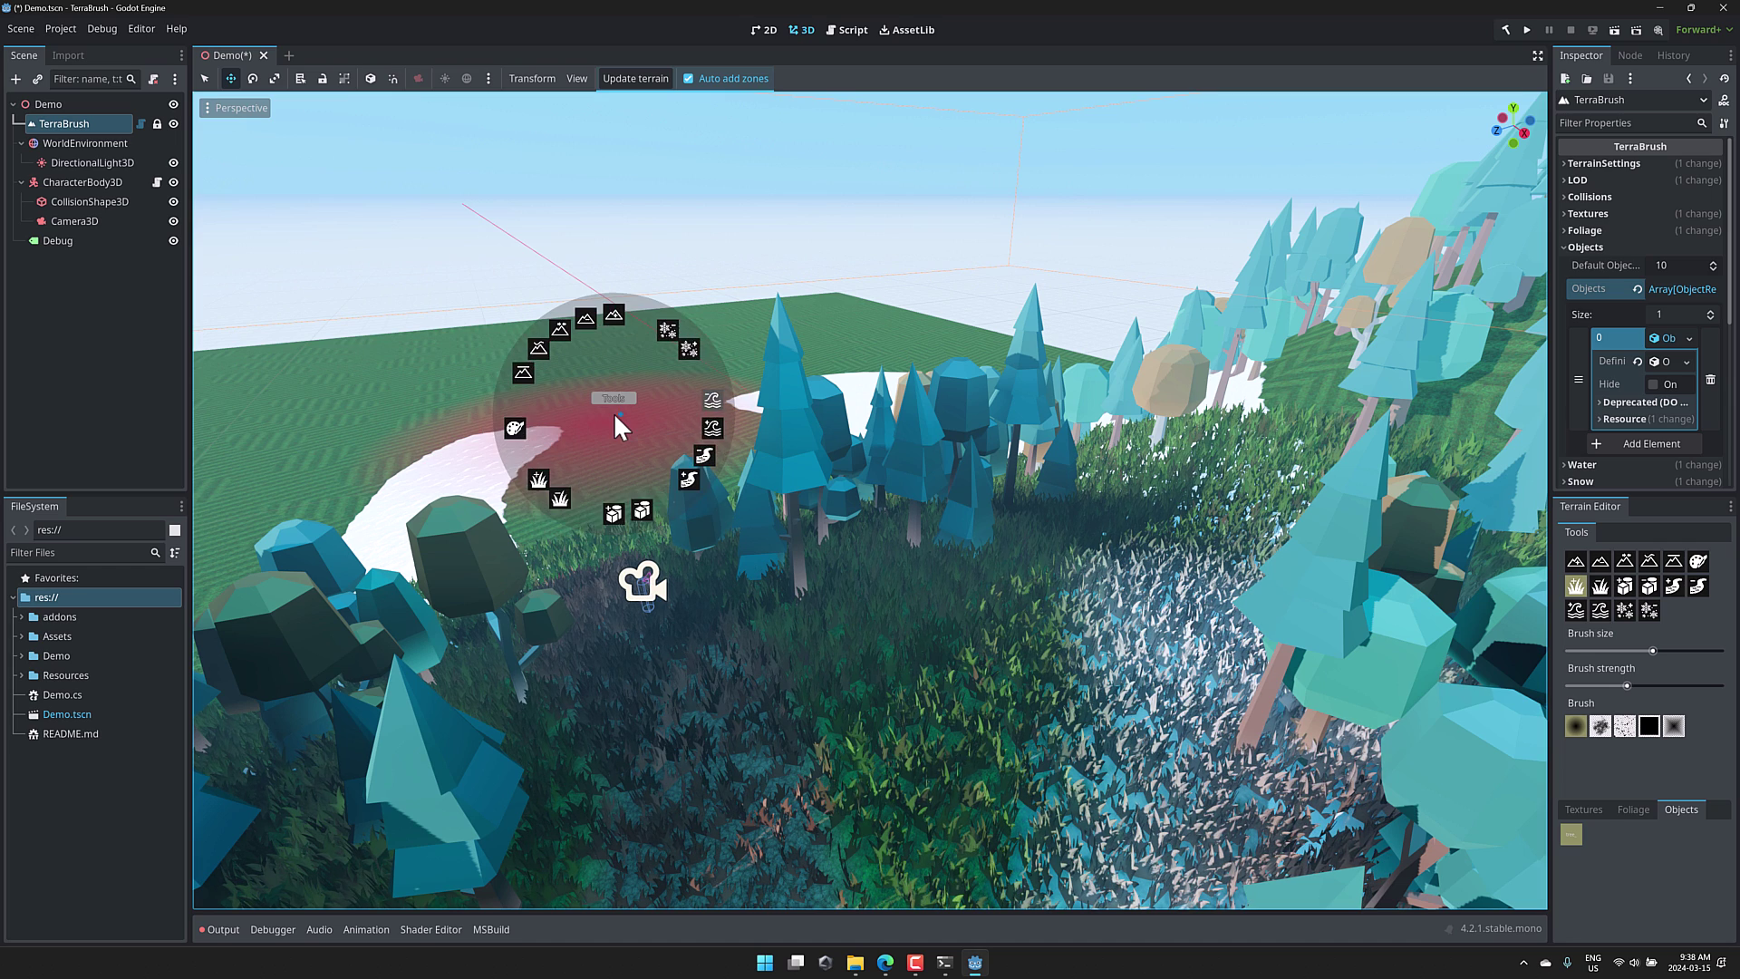
key("alt+Tab")
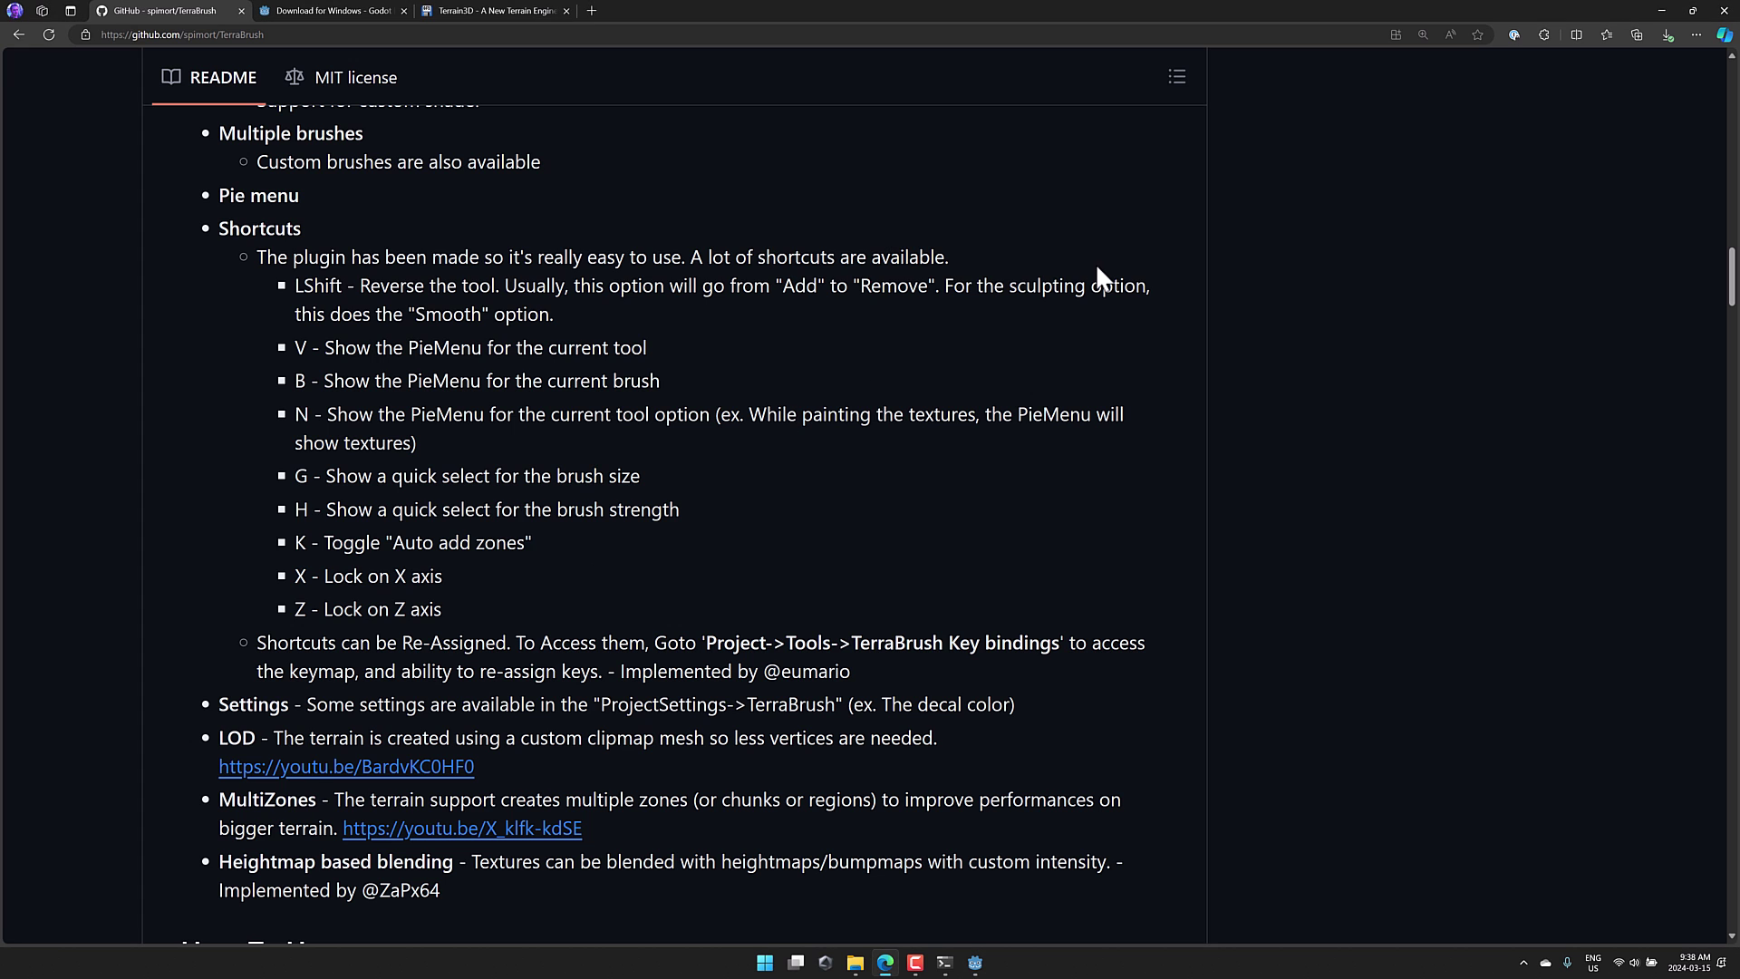
Scroll the GameFromScratch Terrain3D article down to its video, then return to the Godot download tab
key("ctrl+3")
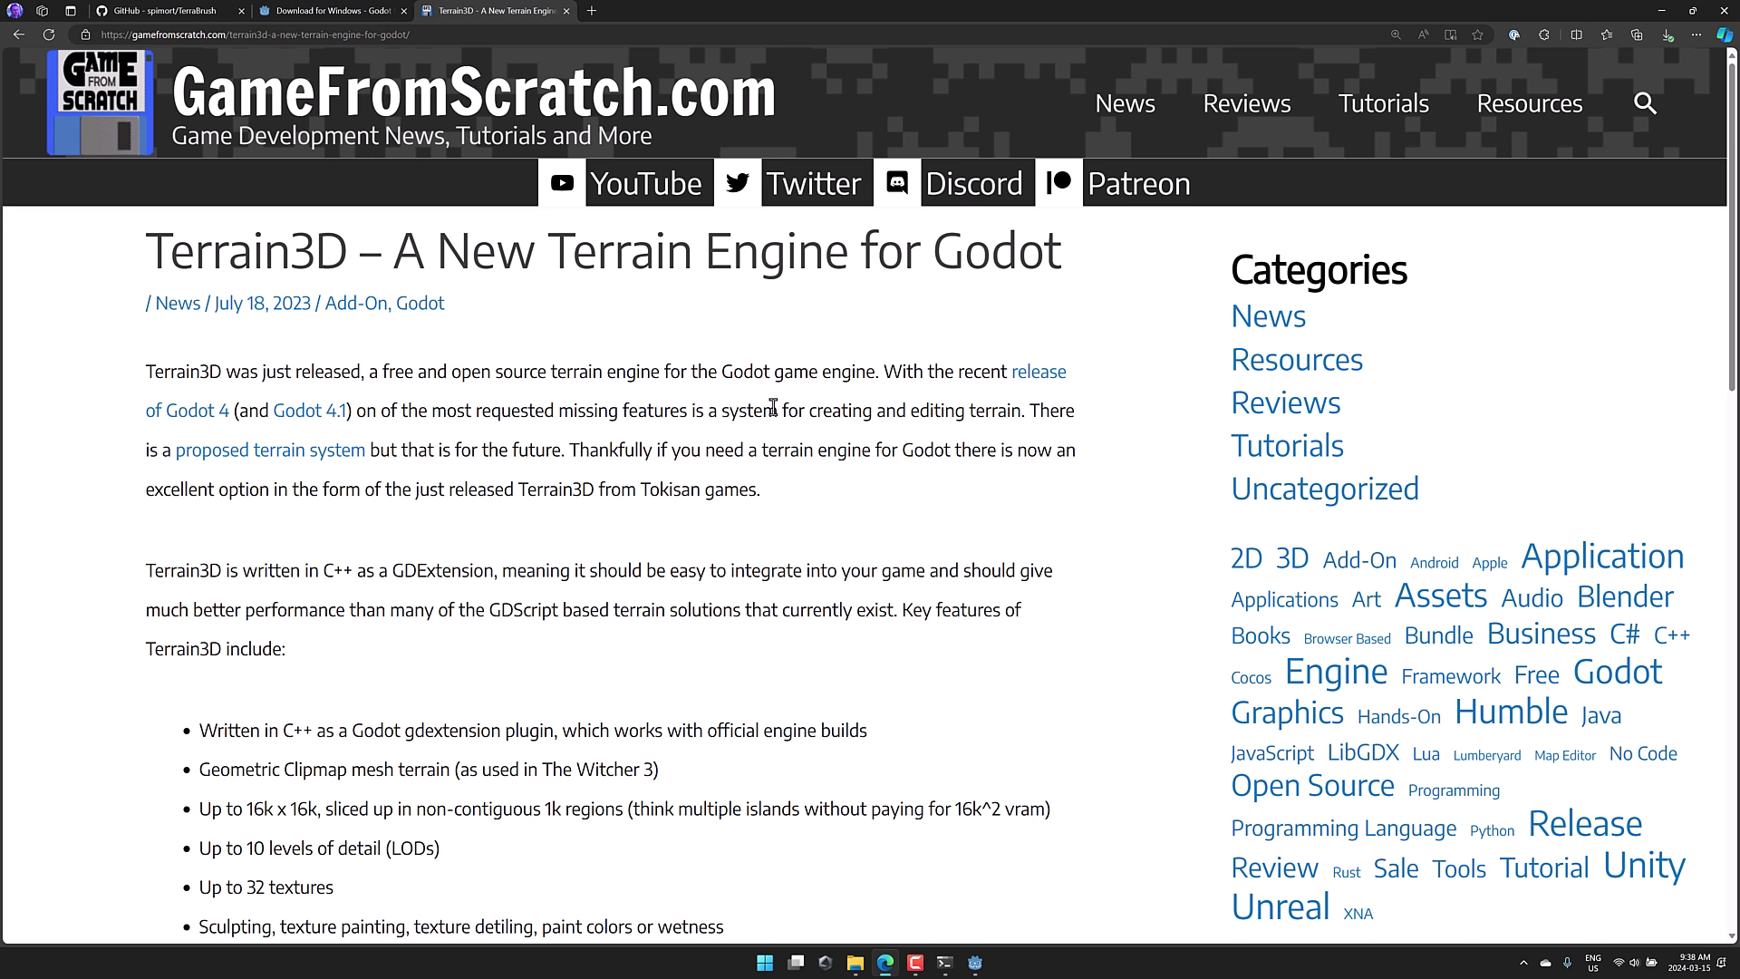
scroll(773, 408, "down", 3)
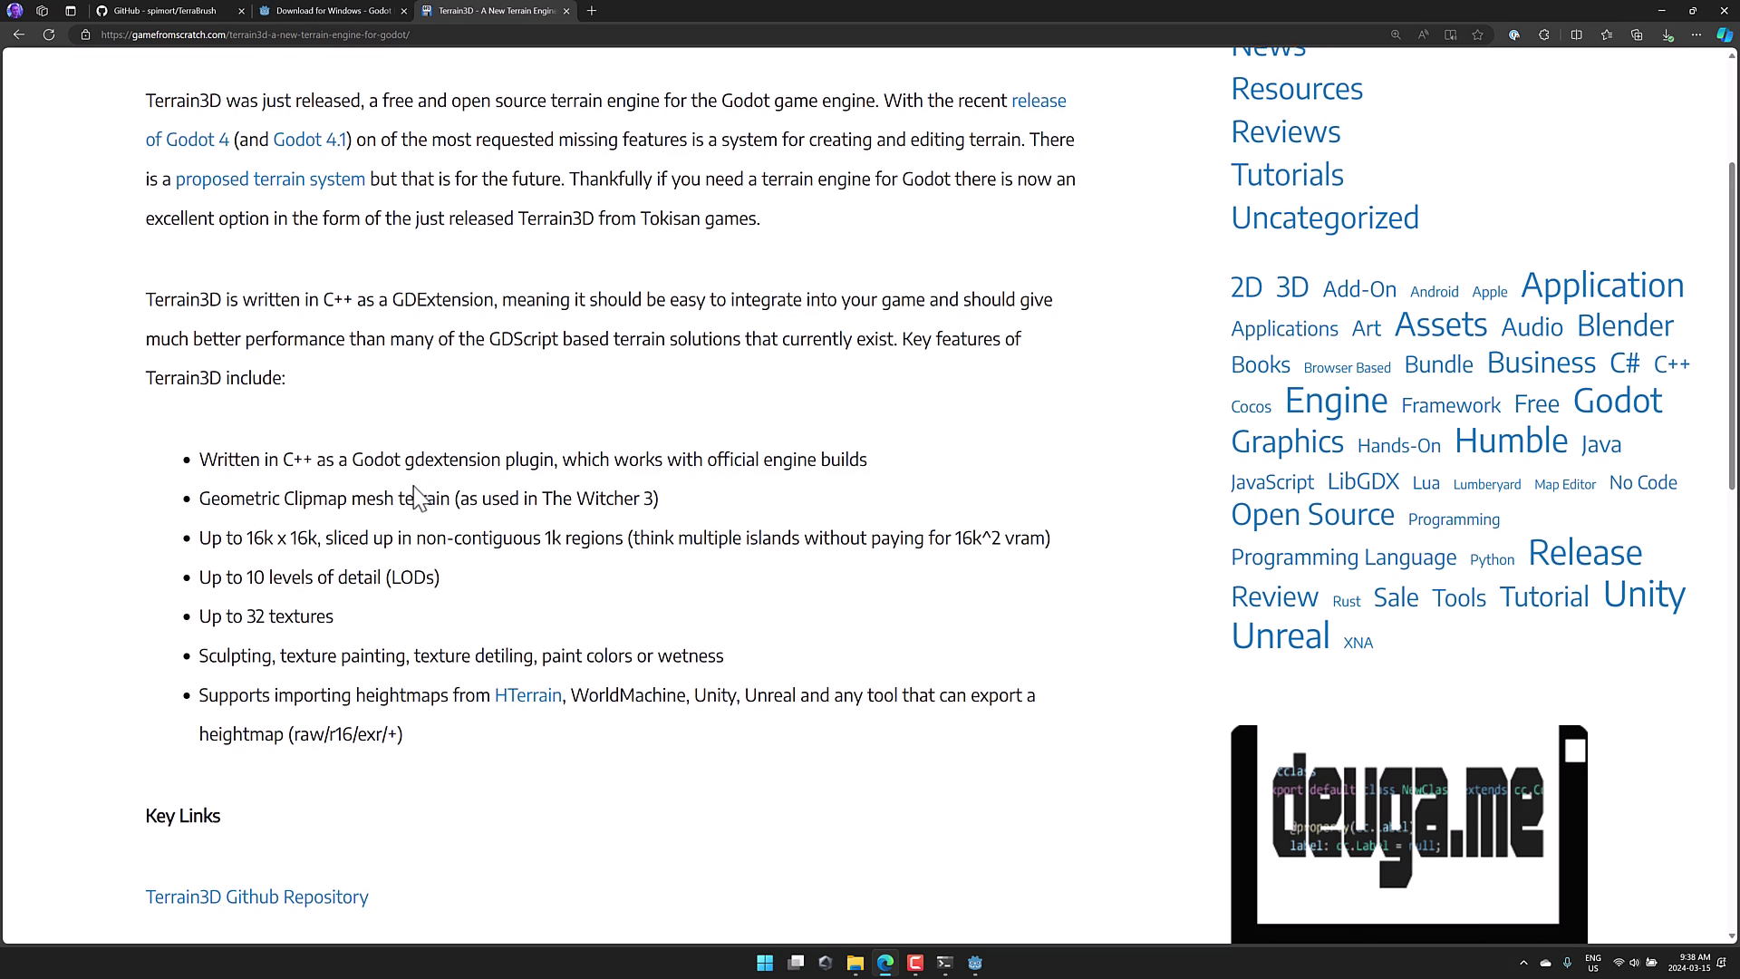
scroll(415, 496, "down", 7)
scroll(422, 497, "down", 3)
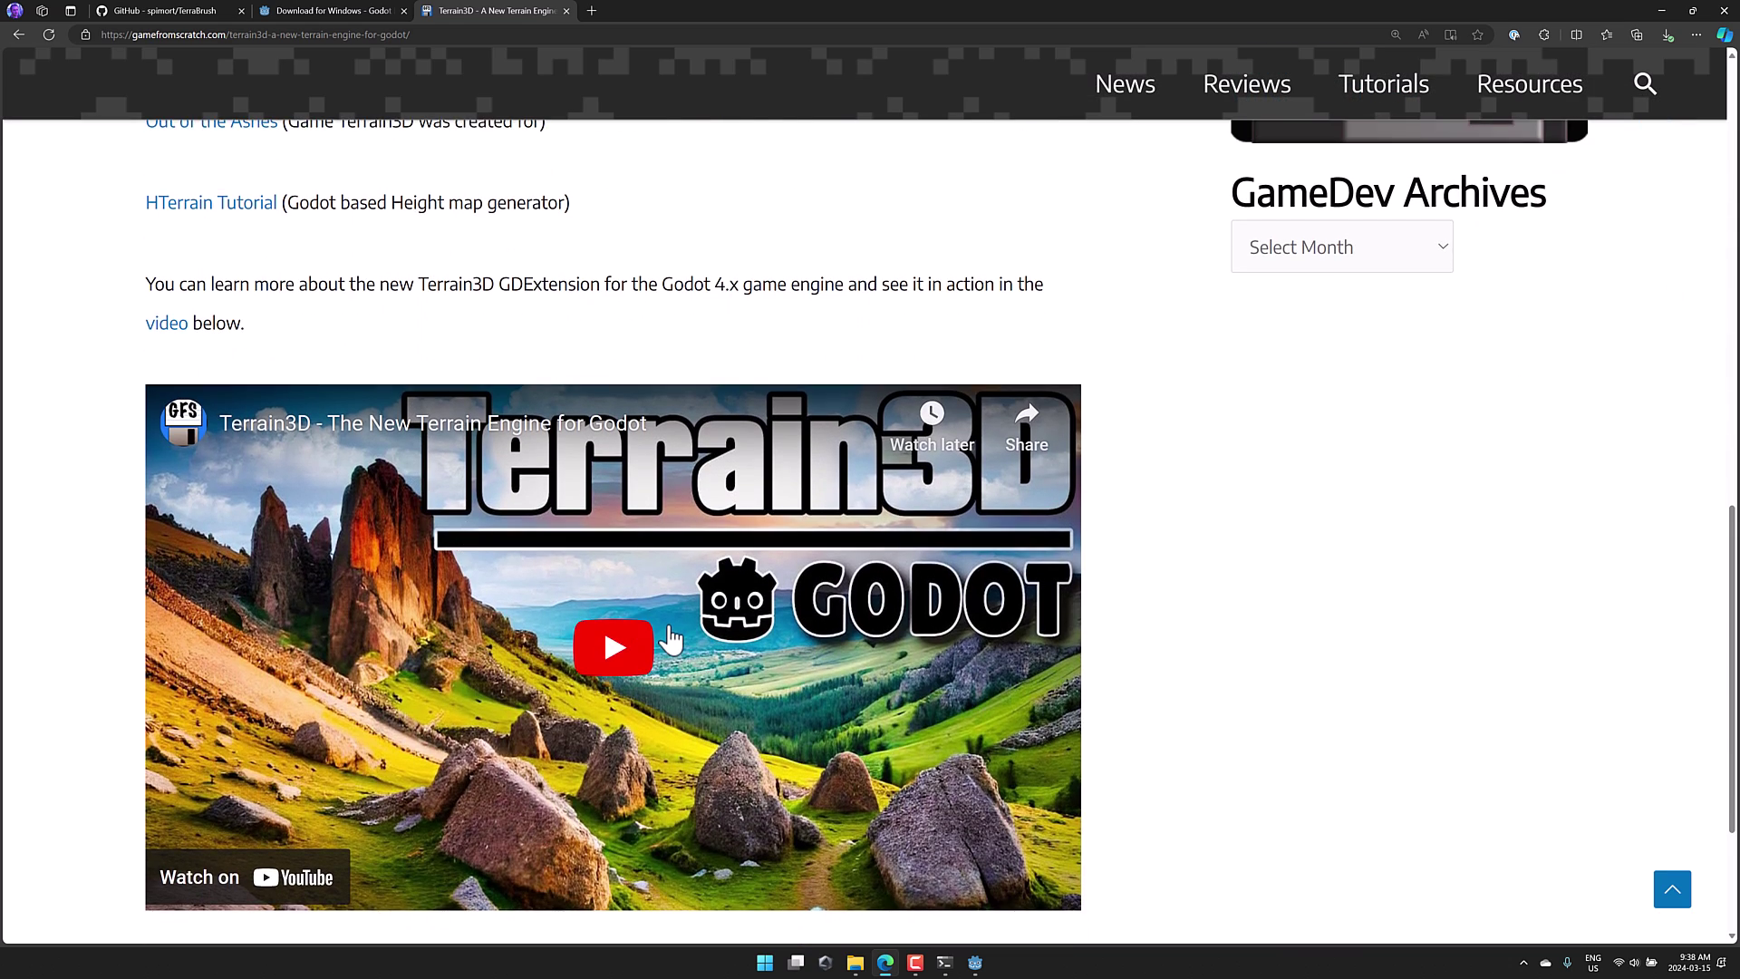
key("ctrl+shift+Tab")
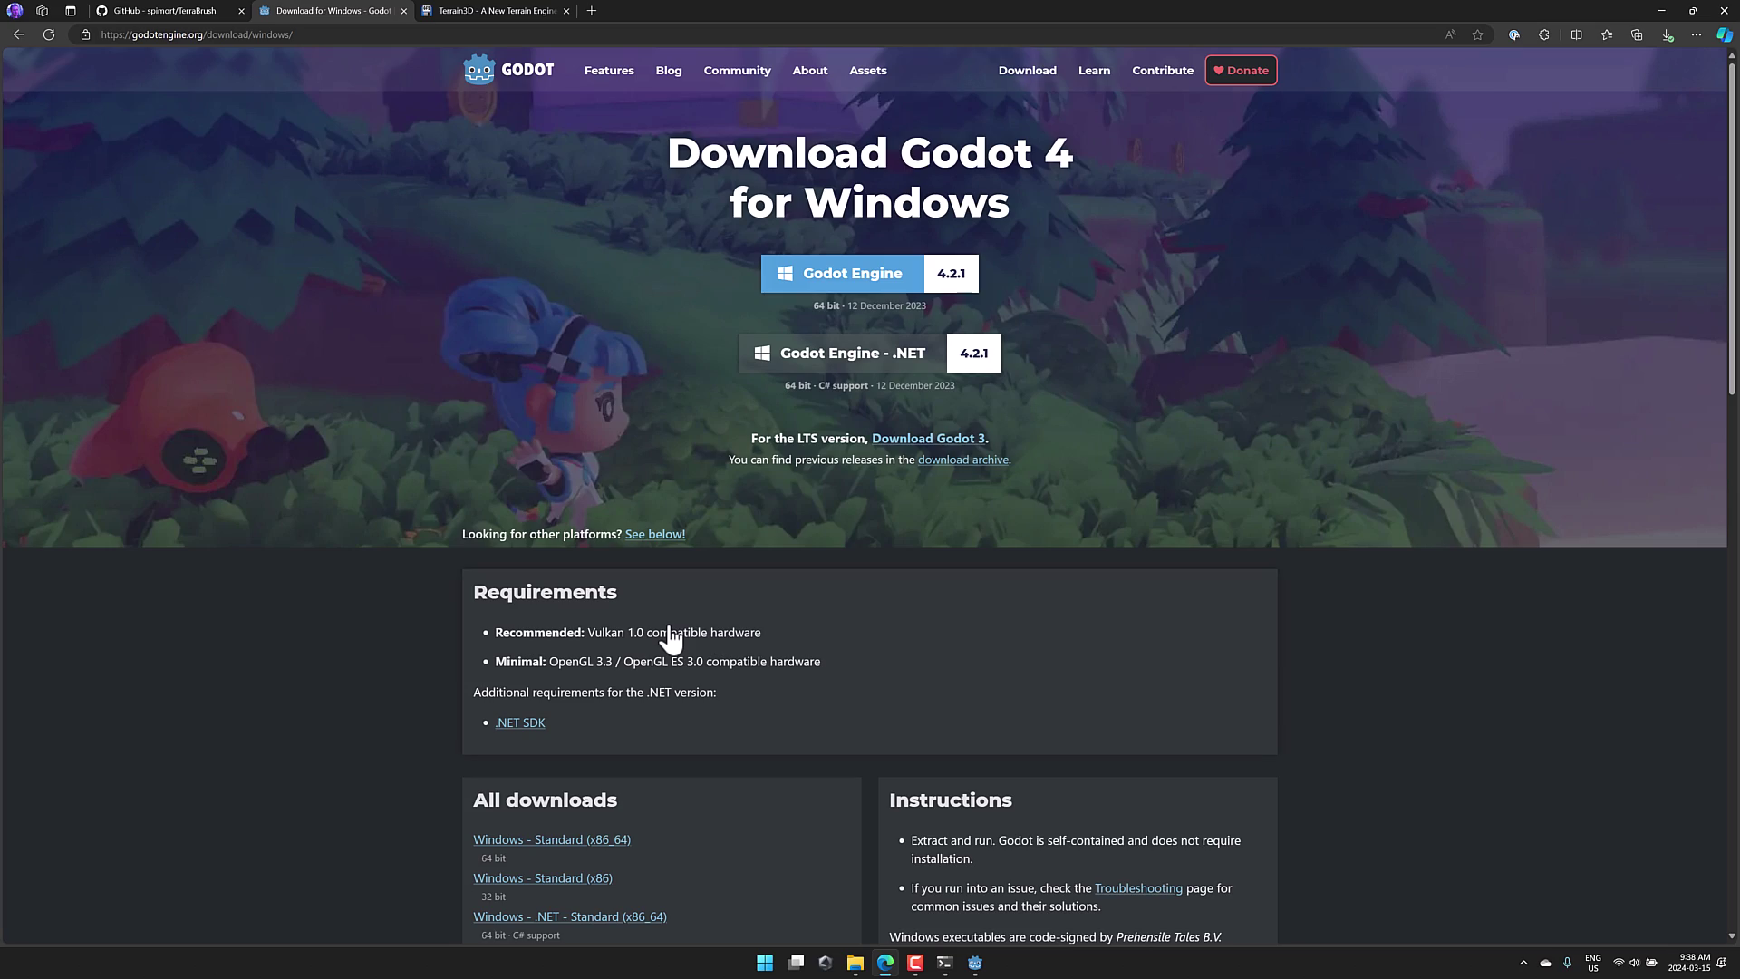
Switch to the TerraBrush GitHub tab and bring its title, screenshot and Disclaimer into view
key("ctrl+shift+Tab")
scroll(834, 522, "up", 20)
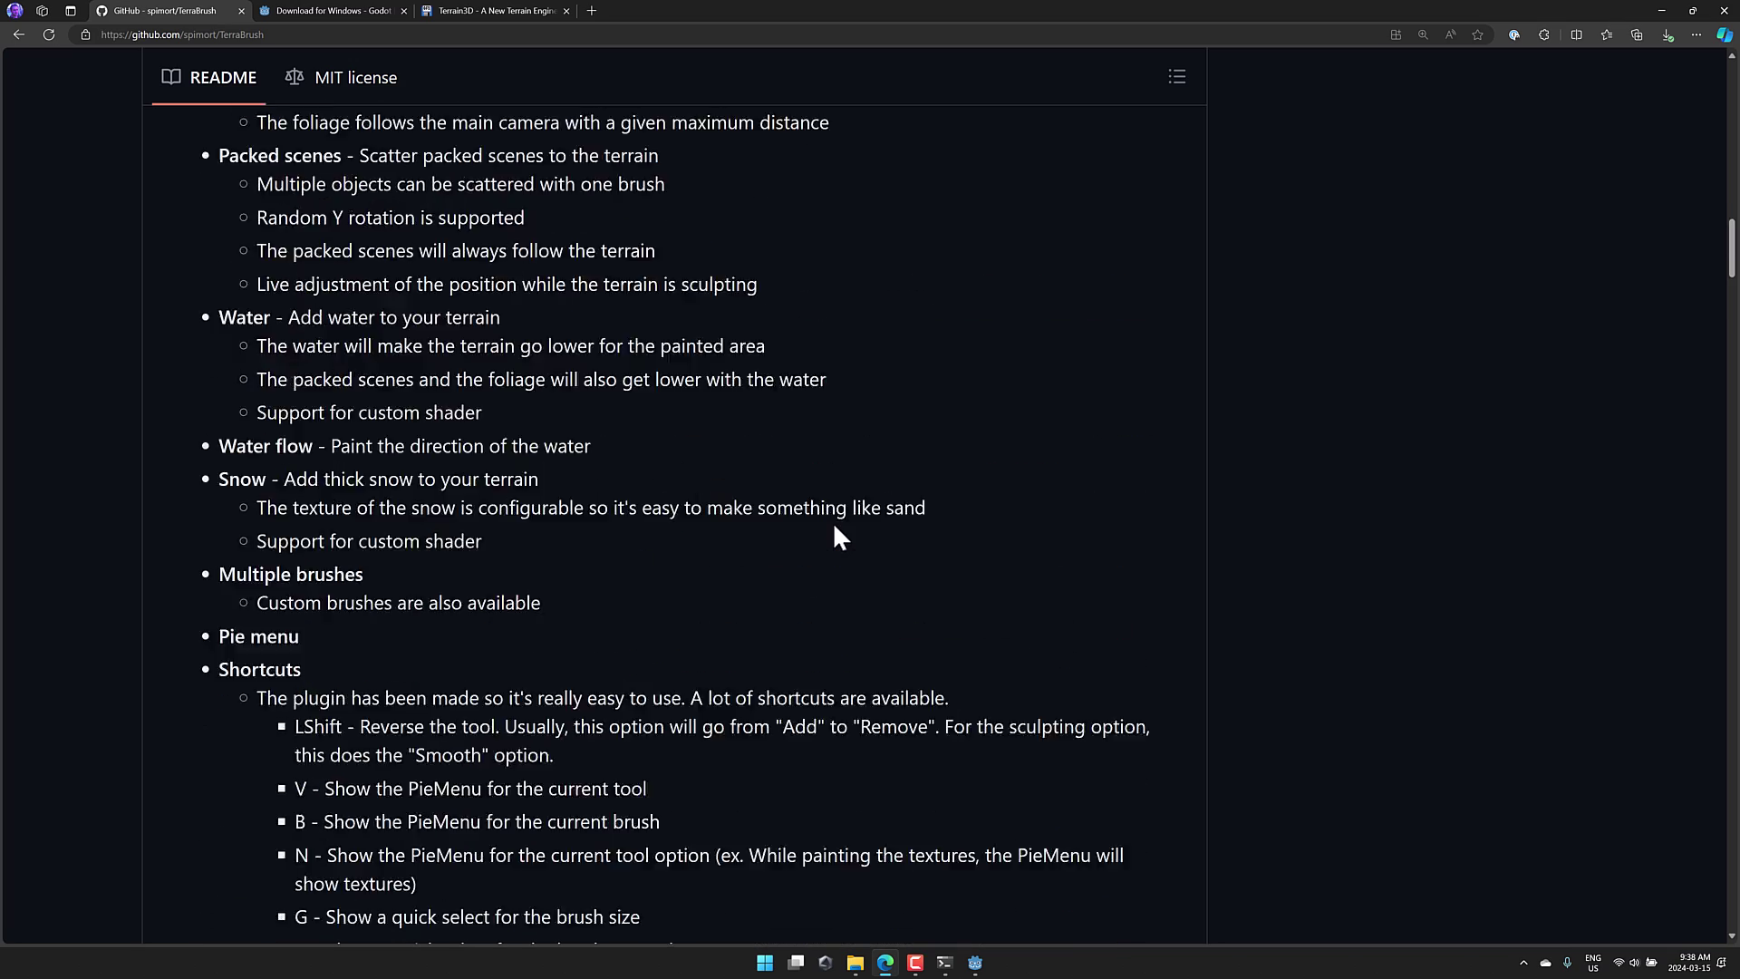
scroll(835, 525, "down", 3)
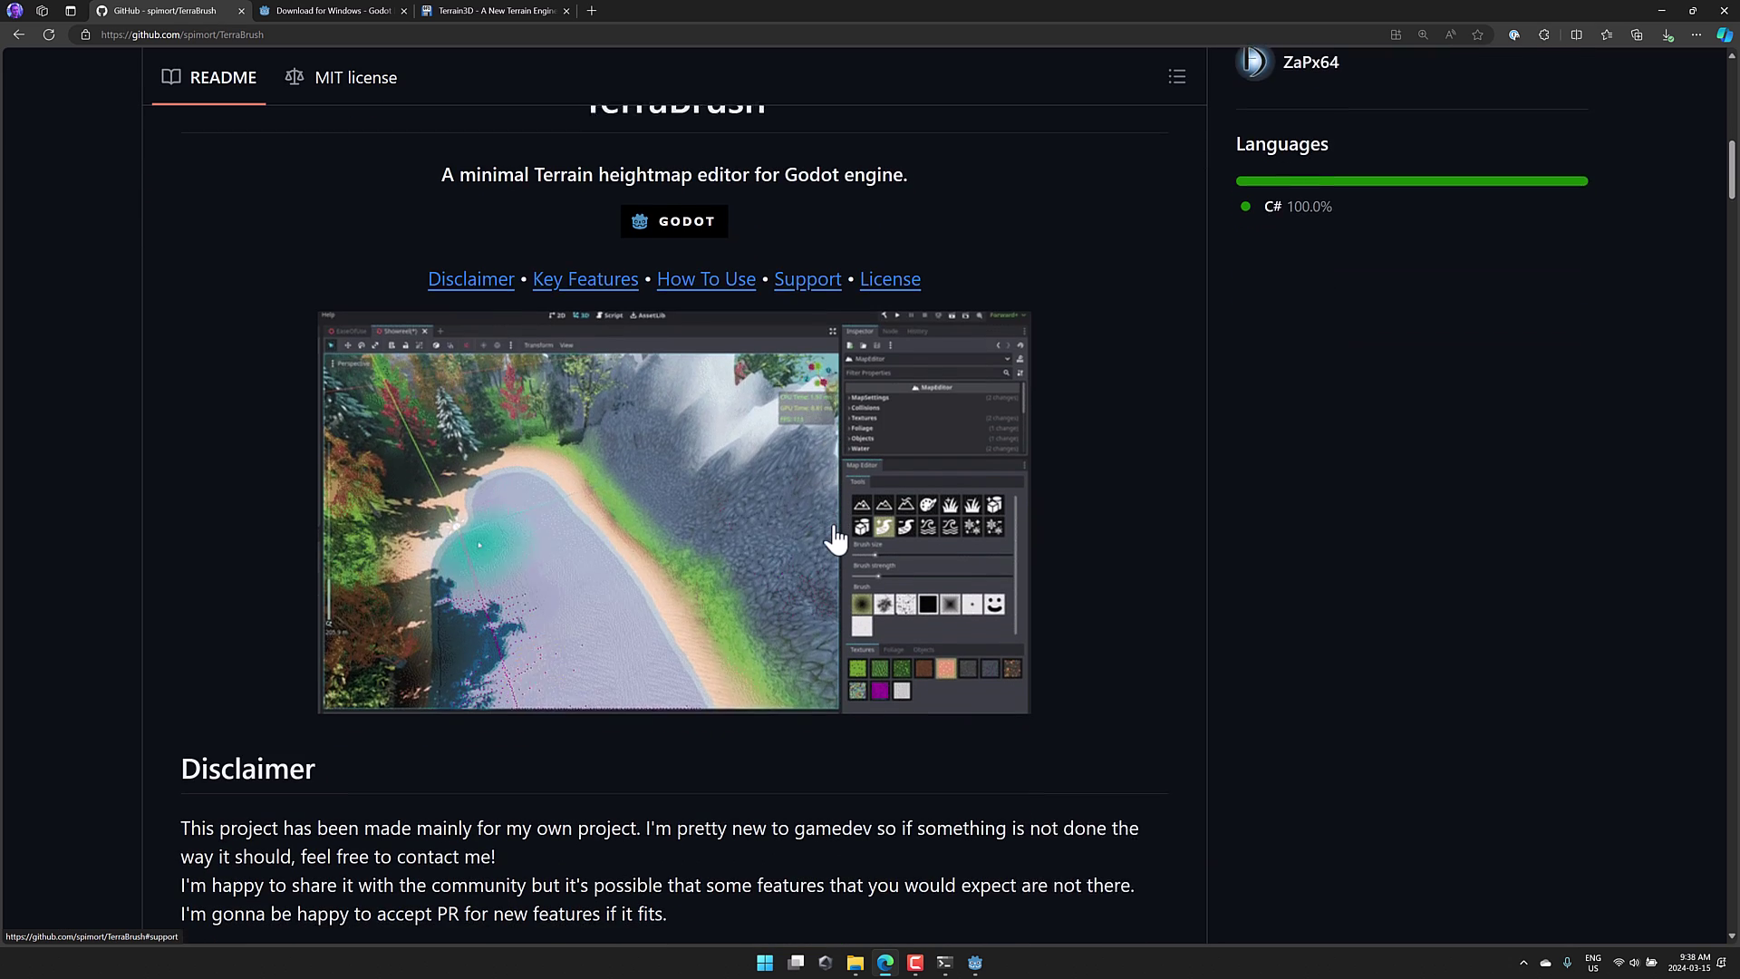